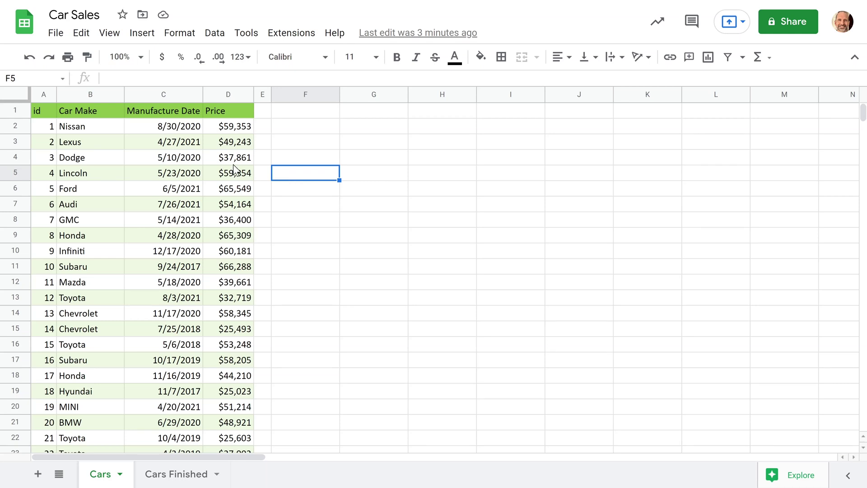
Look over the car data and pick cell F2 beside it as the summary spot
drag(64, 126, 158, 361)
click(153, 131)
click(151, 158)
scroll(157, 364, down, 5)
scroll(158, 364, down, 10)
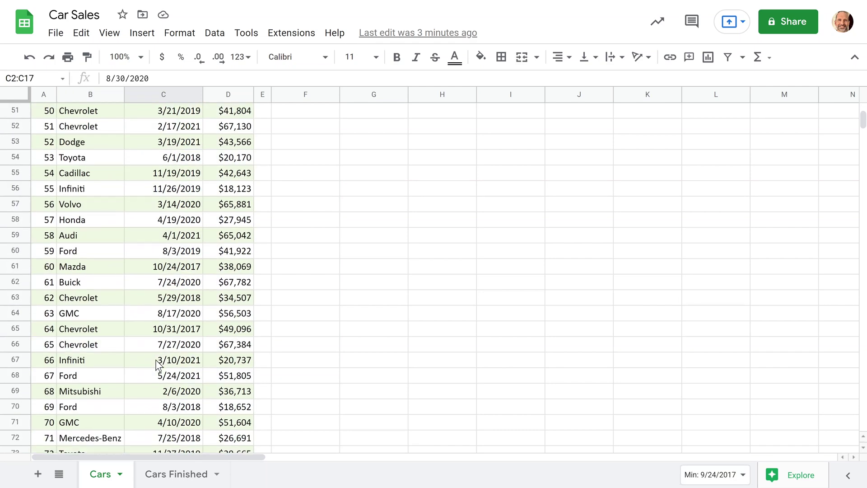
scroll(158, 364, up, 15)
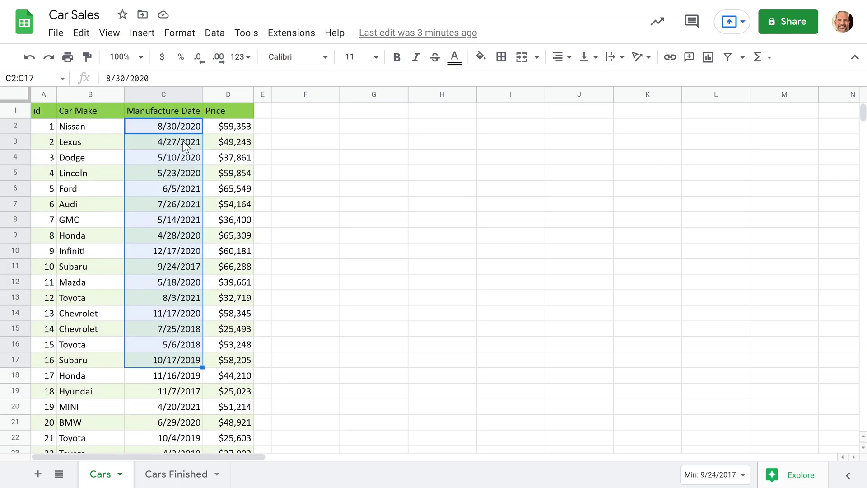
click(296, 130)
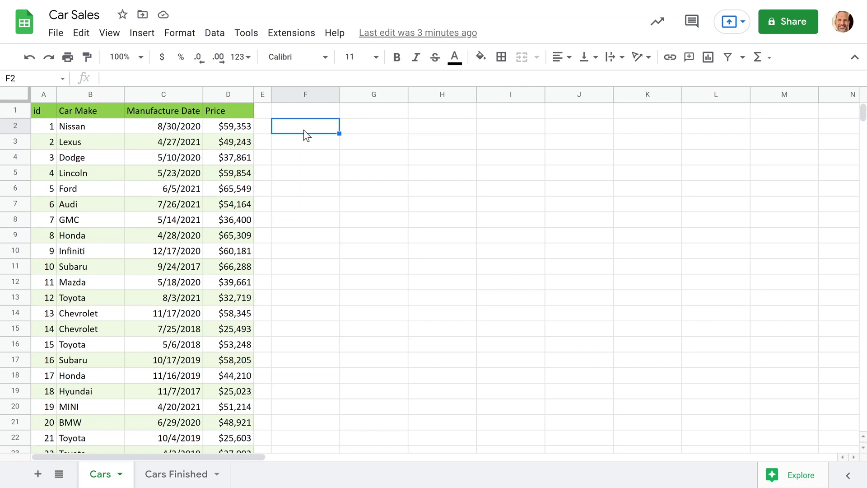
drag(311, 129, 466, 213)
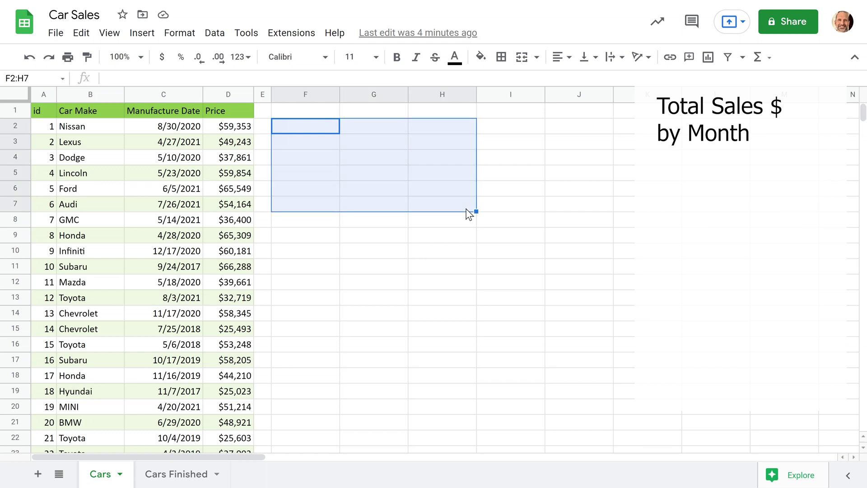
click(334, 194)
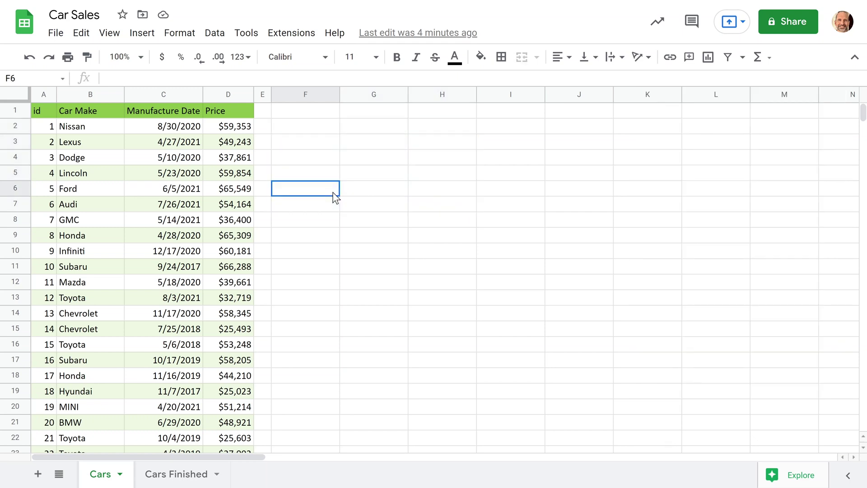
click(326, 129)
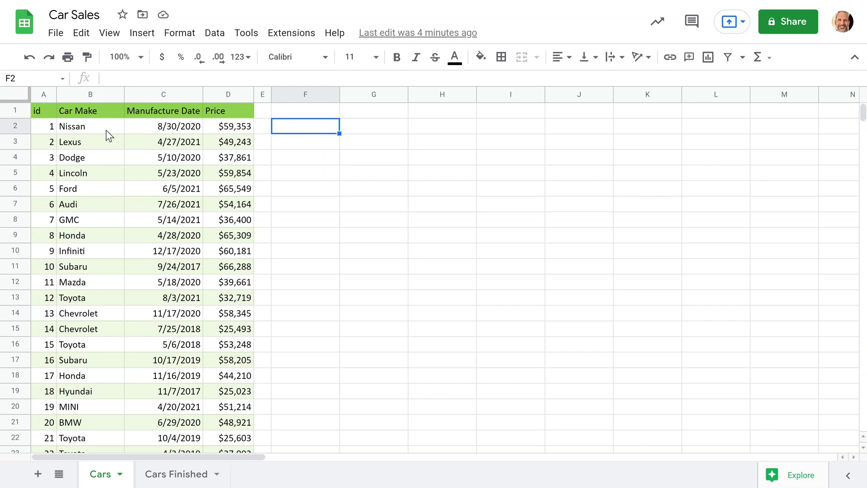
click(117, 182)
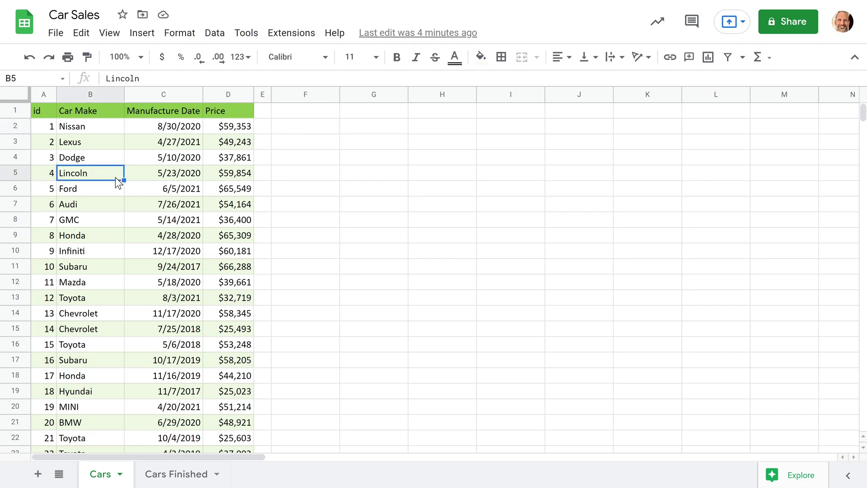
Open Explore on the car data, browse its analysis charts, and focus the question box
click(785, 478)
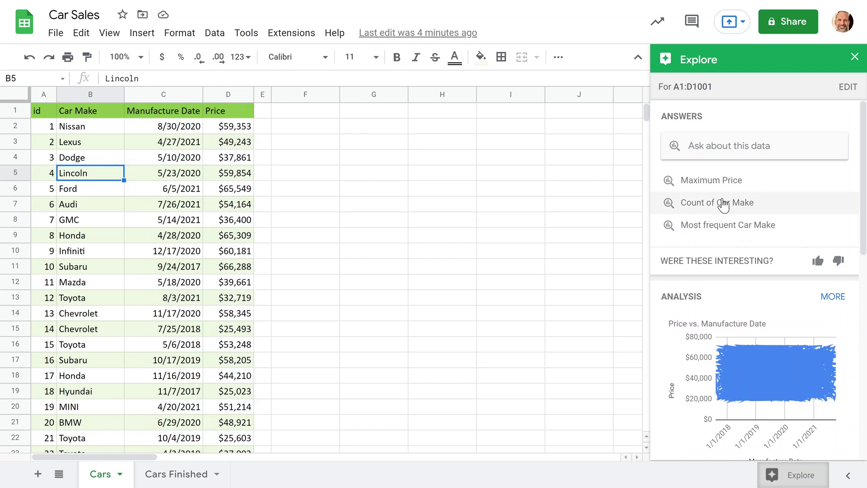
mouse_move(738, 334)
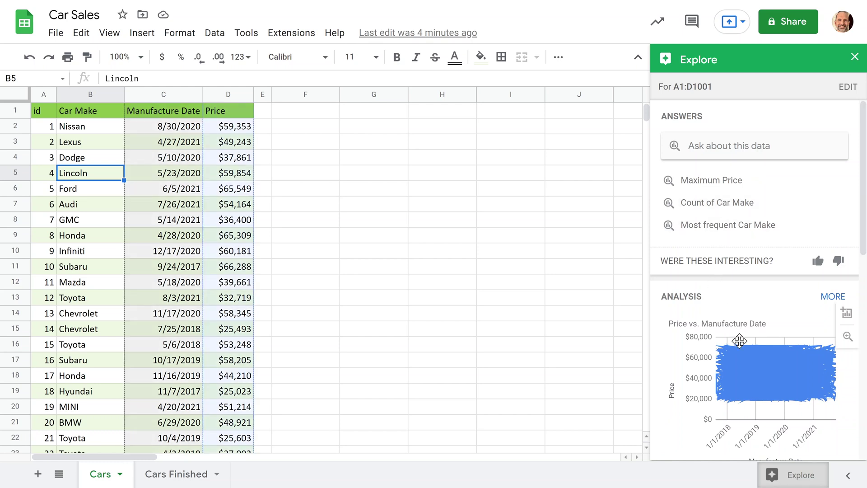
mouse_move(747, 357)
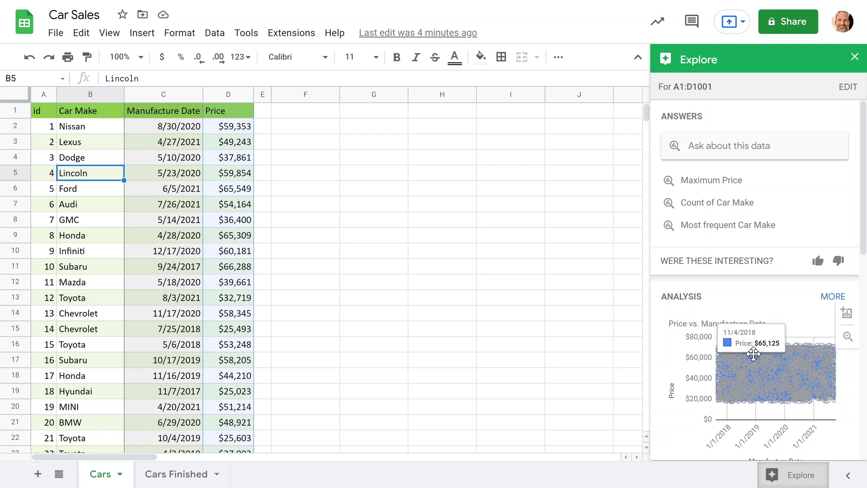
scroll(752, 303, down, 3)
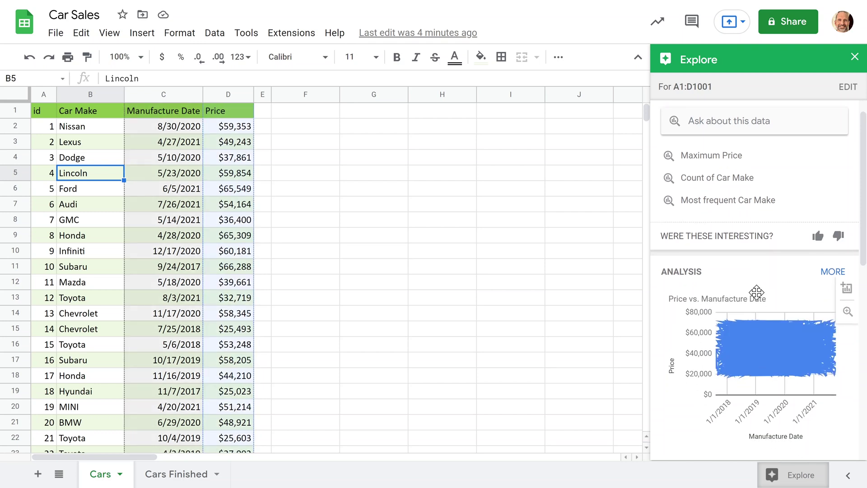
scroll(757, 292, down, 4)
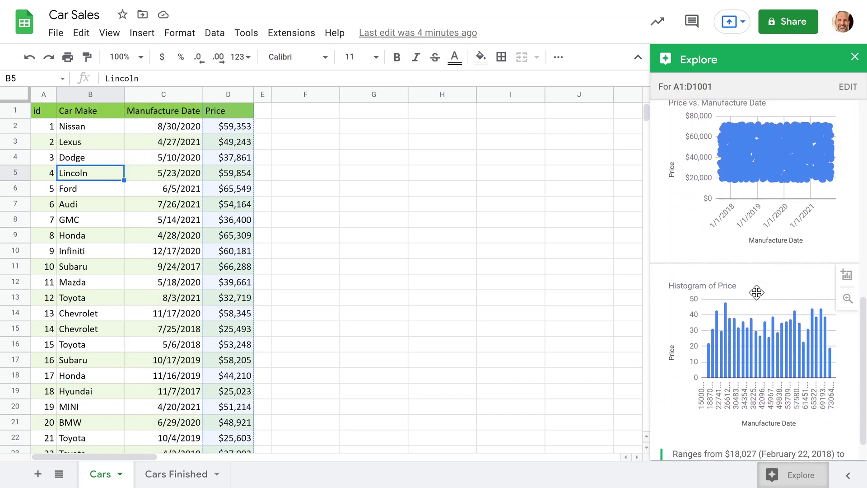
scroll(756, 293, down, 1)
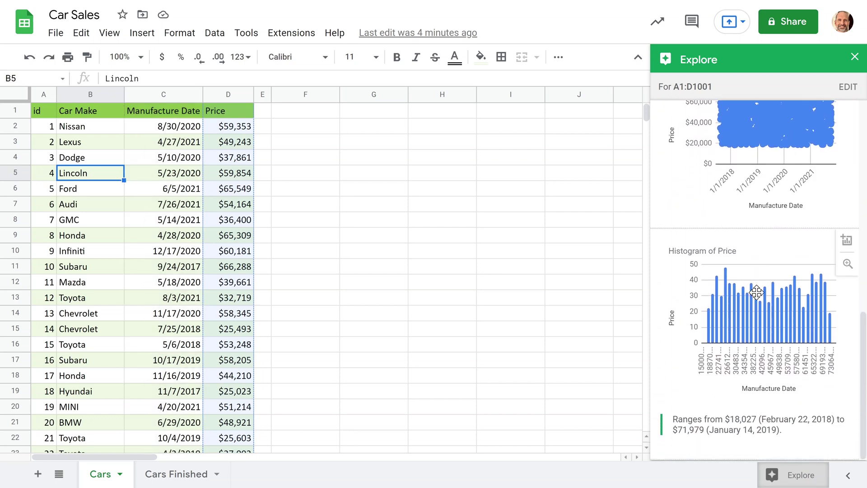
scroll(756, 292, up, 10)
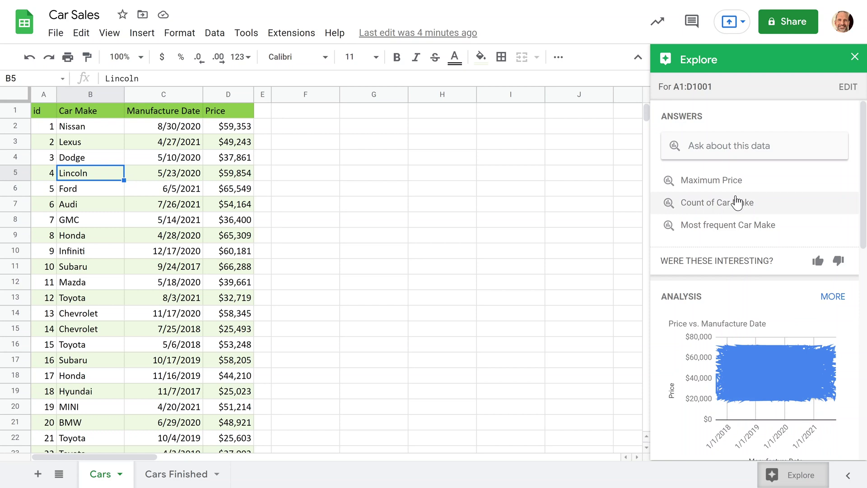
click(737, 203)
click(750, 145)
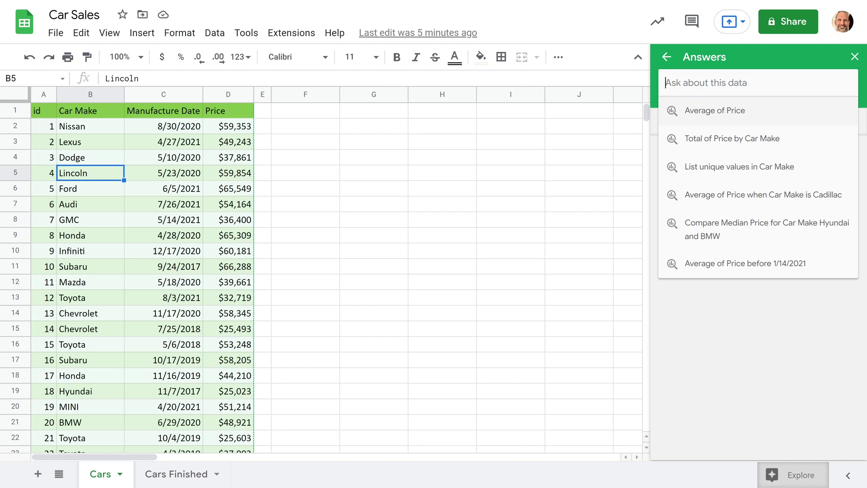
Ask Explore 'sum of Price by month', preview the chart, then return to the table
text(su)
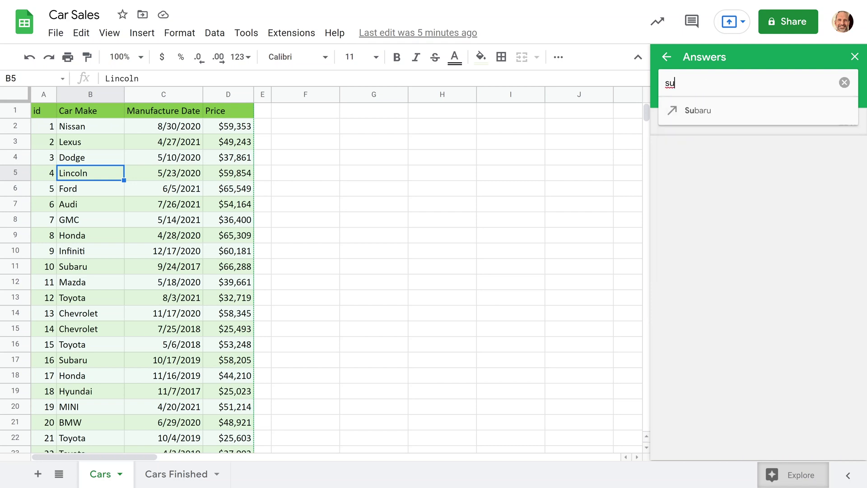
text(m)
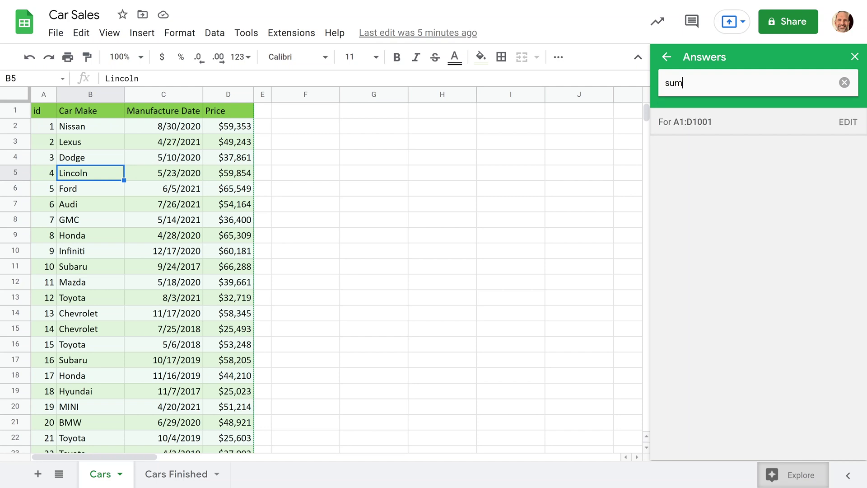
text( of)
text(P)
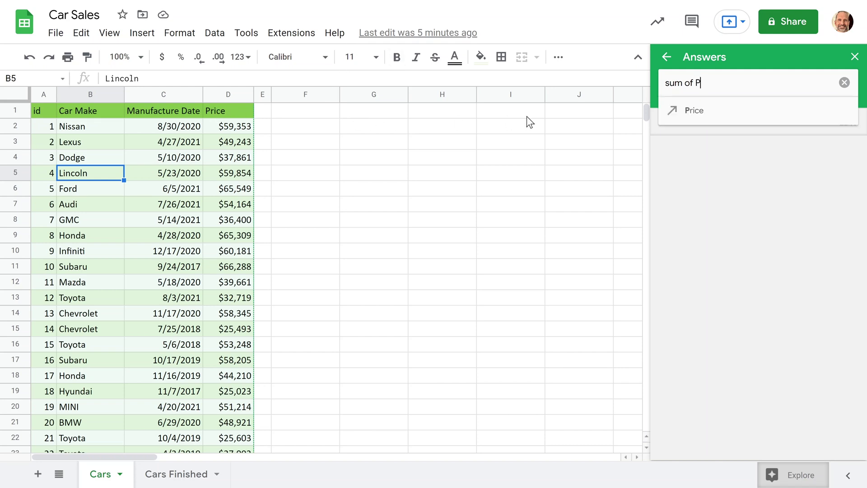
text(rice by)
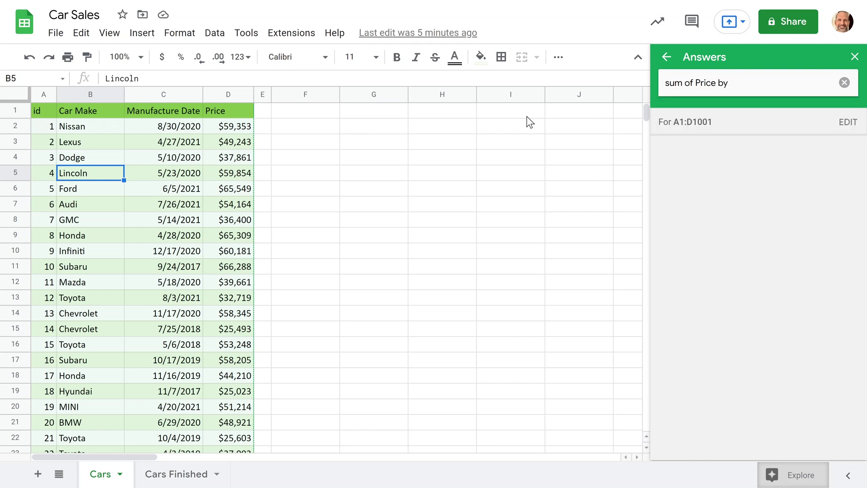
text( month)
key(Return)
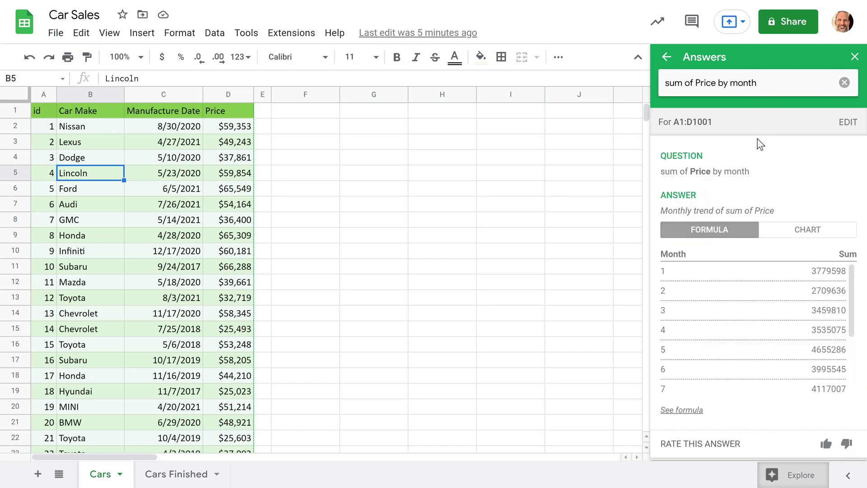
mouse_move(741, 261)
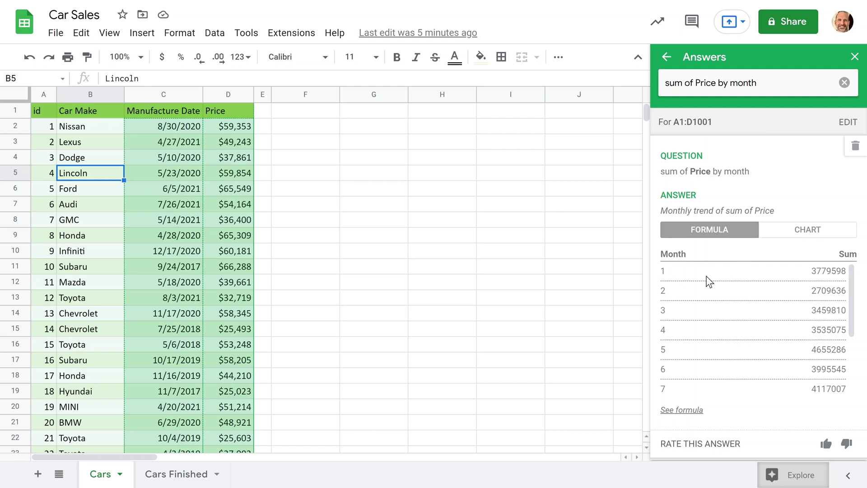
click(808, 229)
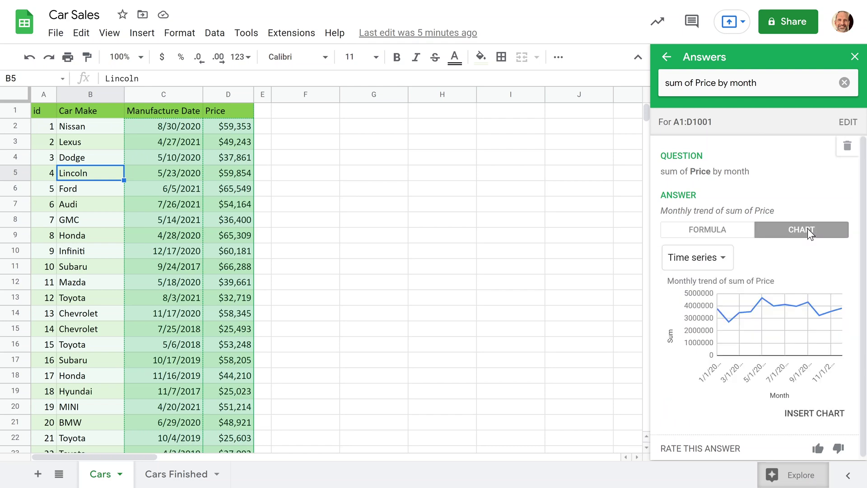
click(735, 226)
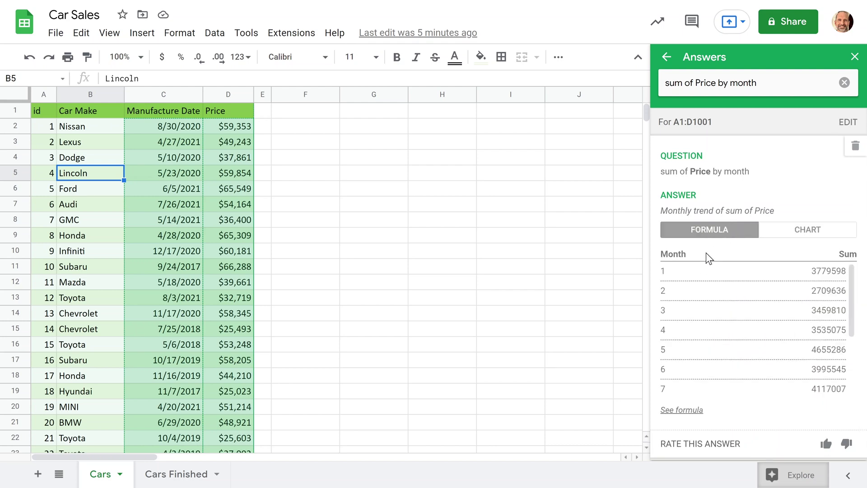
Drop Explore's monthly QUERY formula into F2, producing the Month/Sum table in F2:G14
click(698, 409)
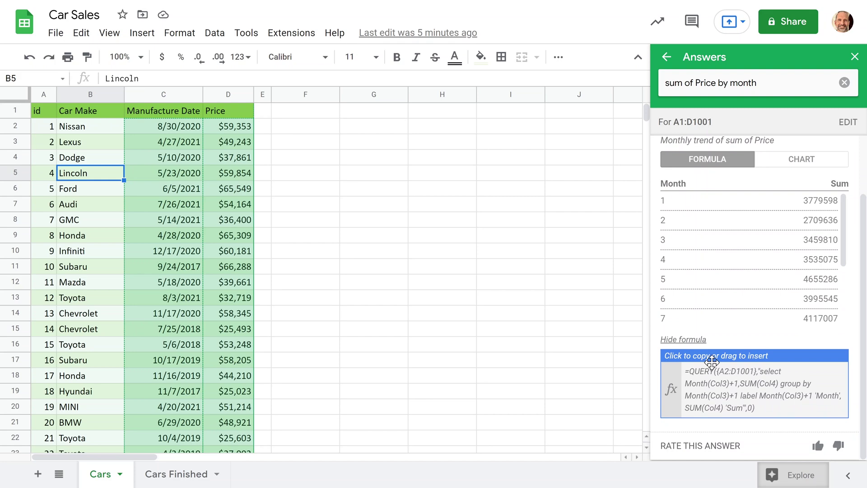
drag(712, 362, 324, 132)
click(326, 150)
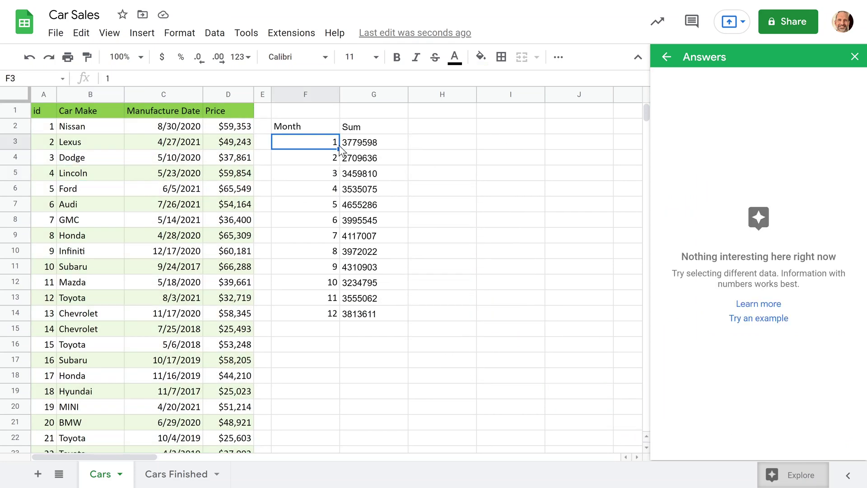
click(322, 162)
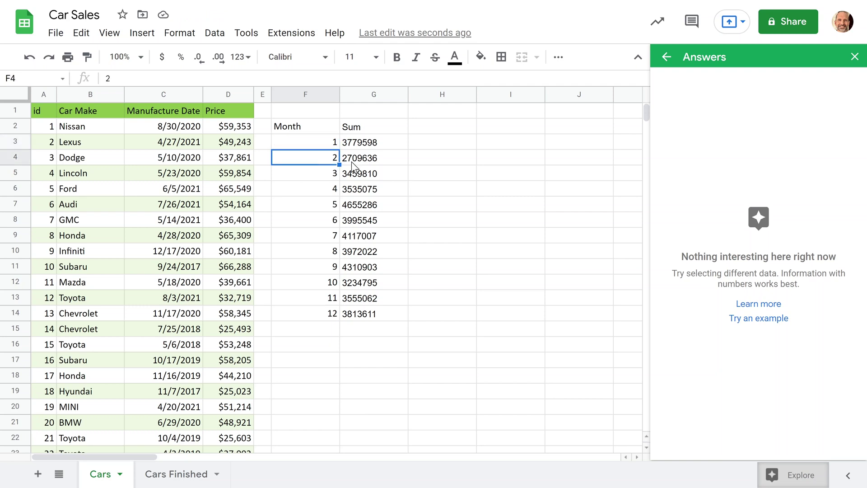
drag(361, 147, 381, 311)
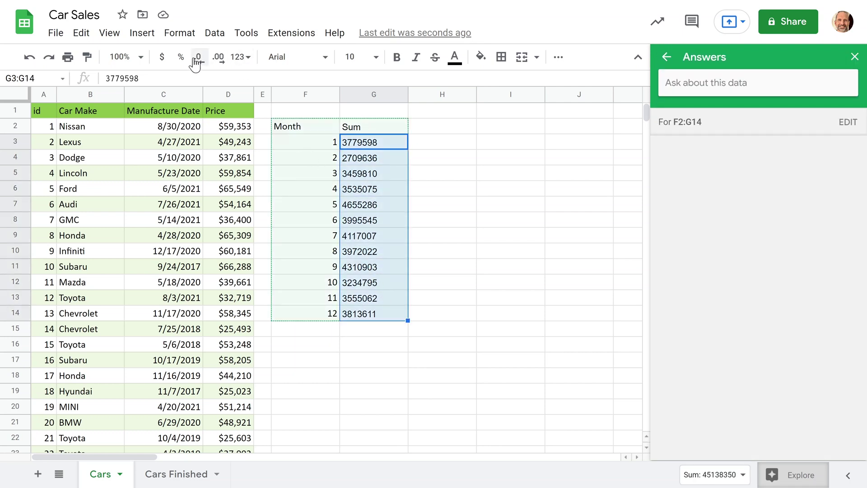
Format the monthly sums in G3:G14 as currency with no decimal places
click(162, 57)
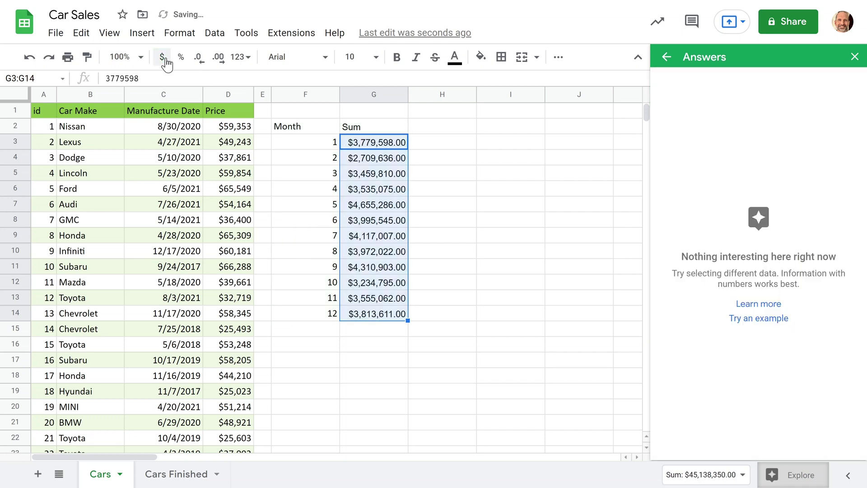
click(194, 63)
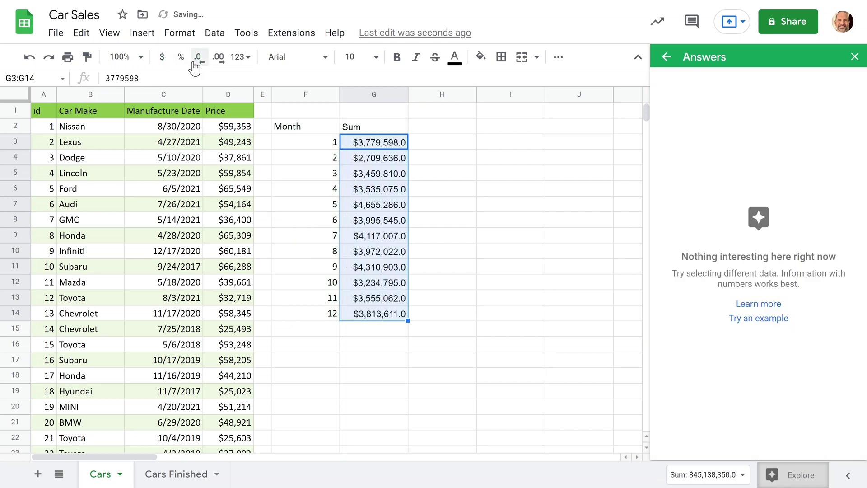
click(194, 63)
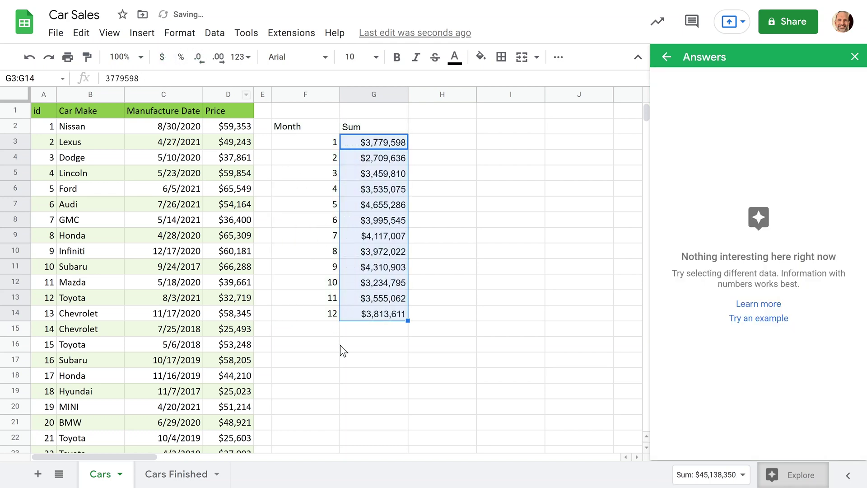
click(391, 333)
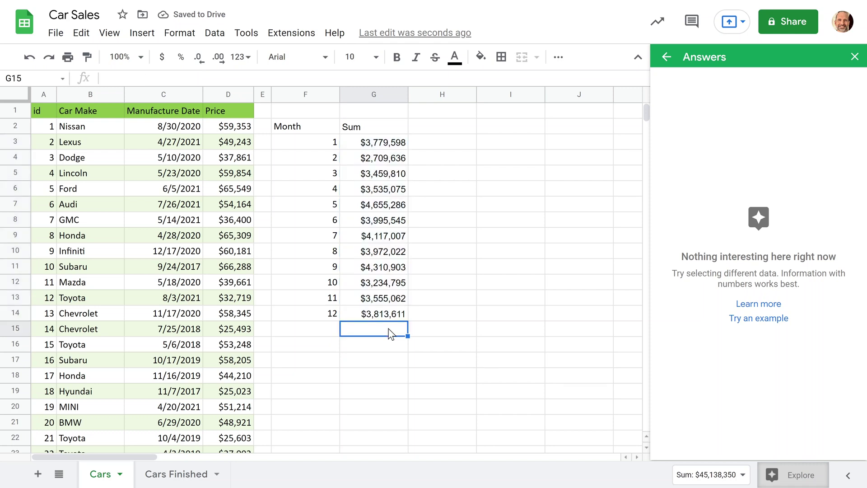
Enter =SUM(G3:G14) in G15 and format the $45,138,350.00 total as currency
text(=sum()
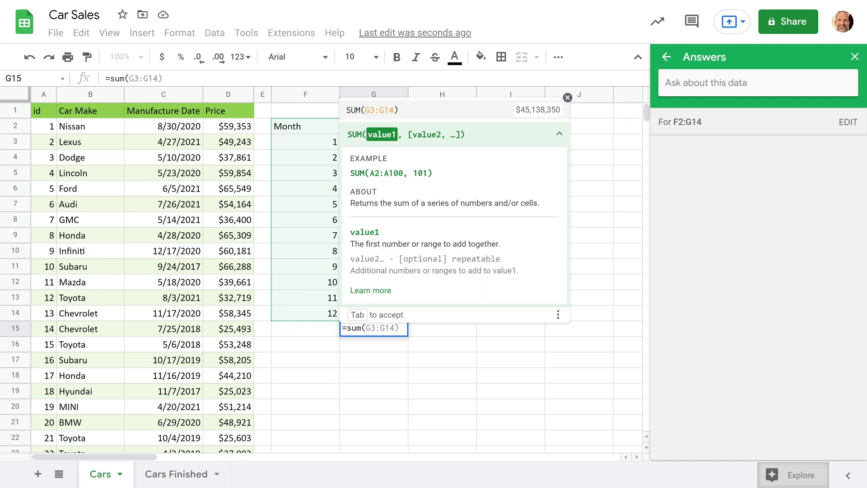
key(Tab)
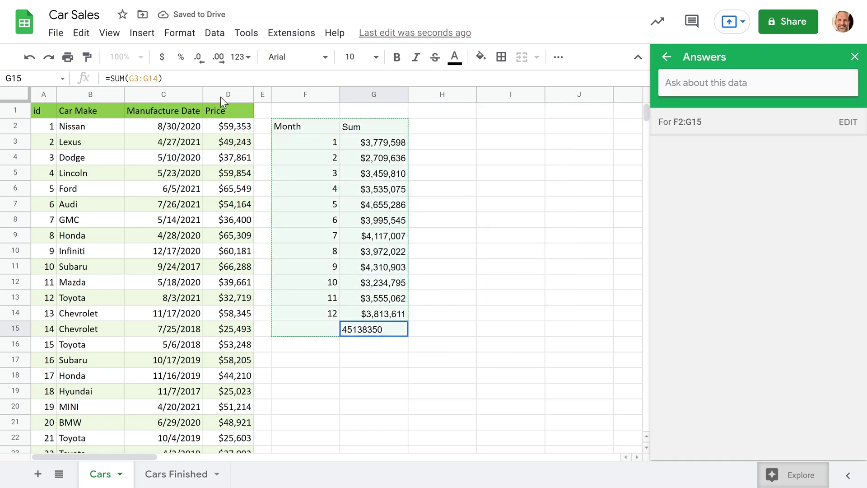
click(162, 56)
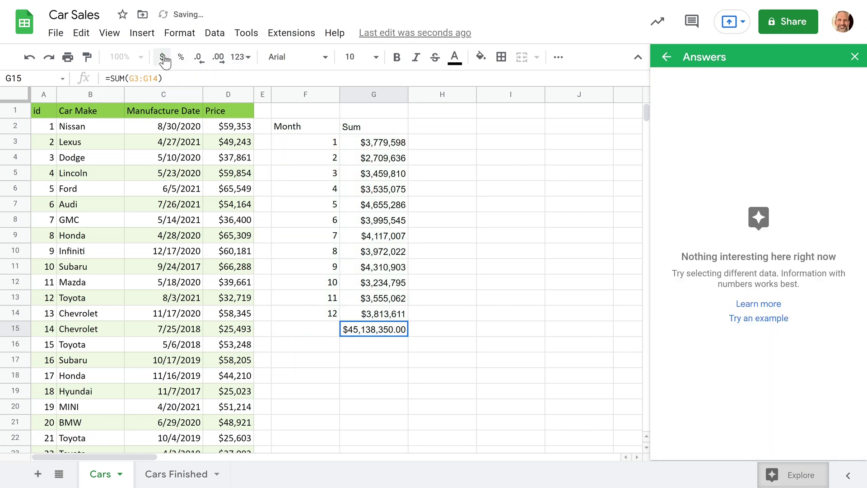
click(229, 97)
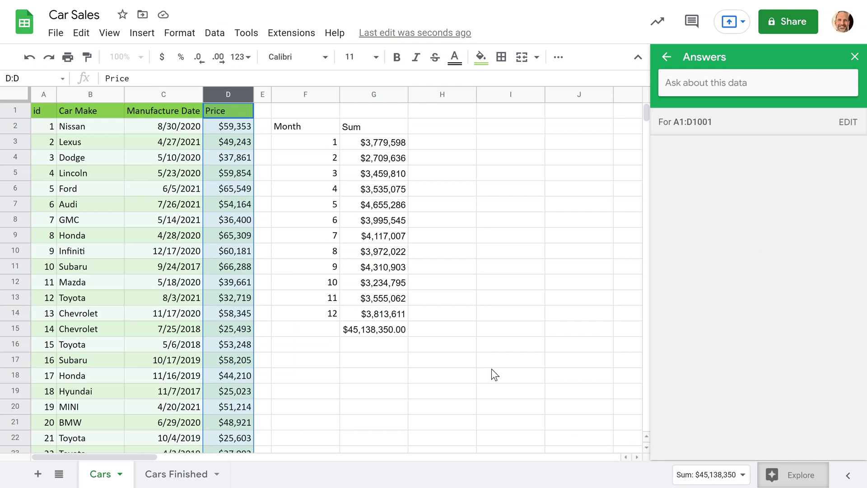
click(382, 334)
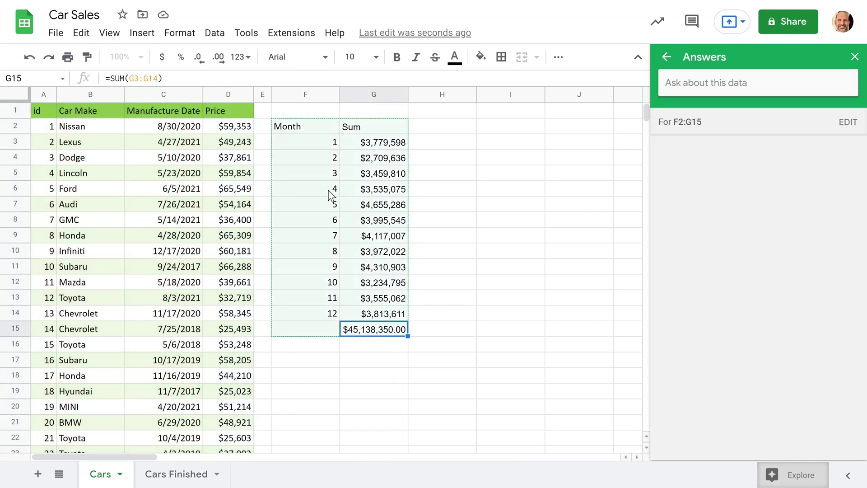
click(309, 146)
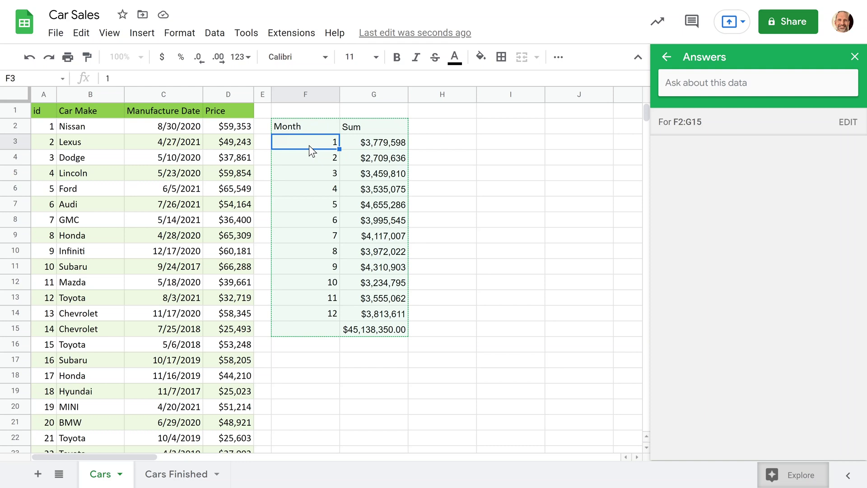
With F17 selected, ask Explore 'count of car make by quarter'
click(302, 365)
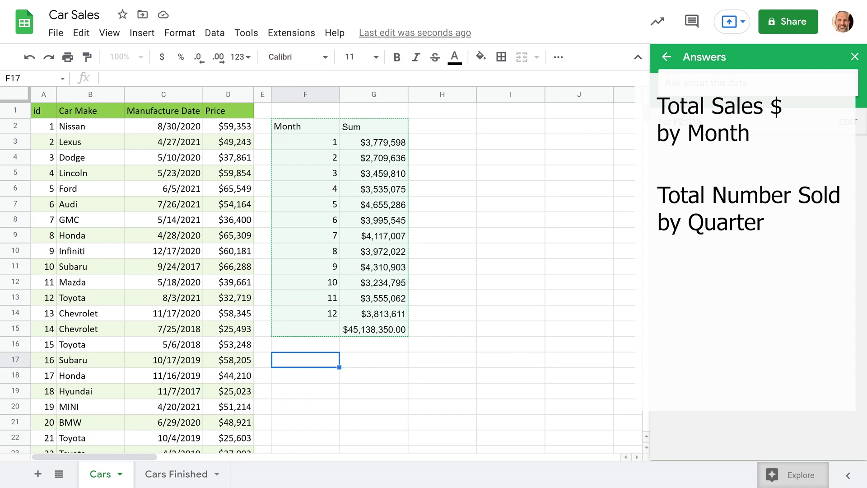
click(92, 129)
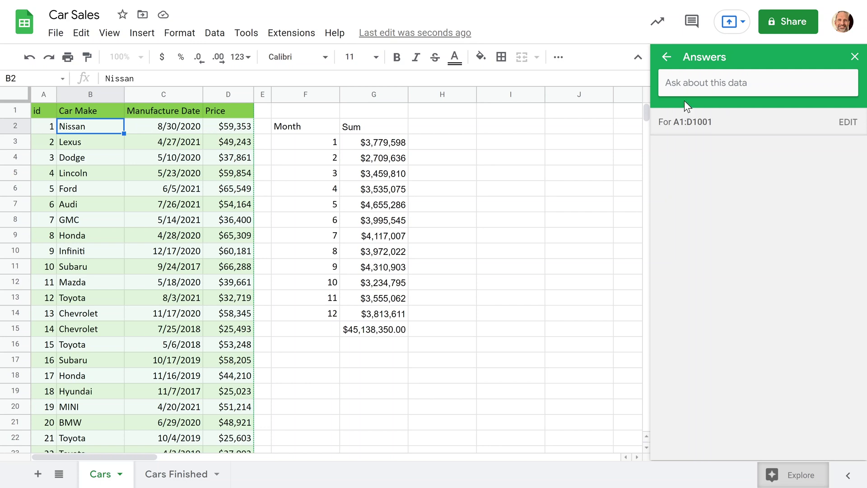
click(691, 84)
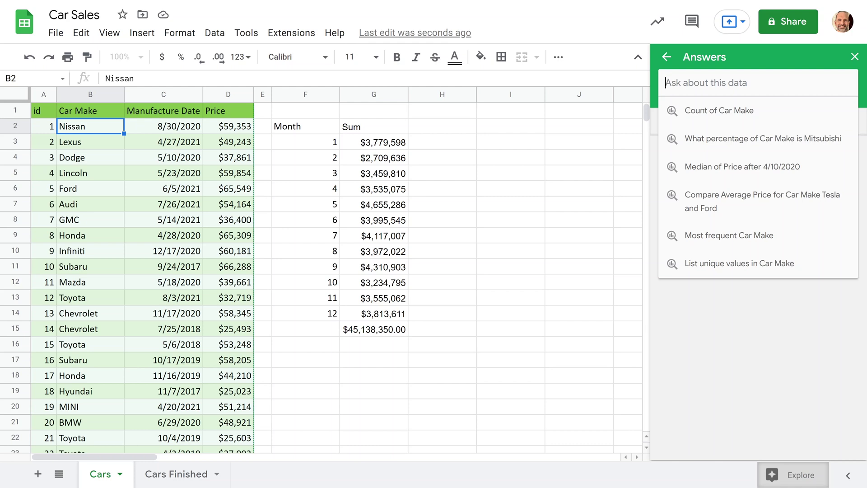
text(count)
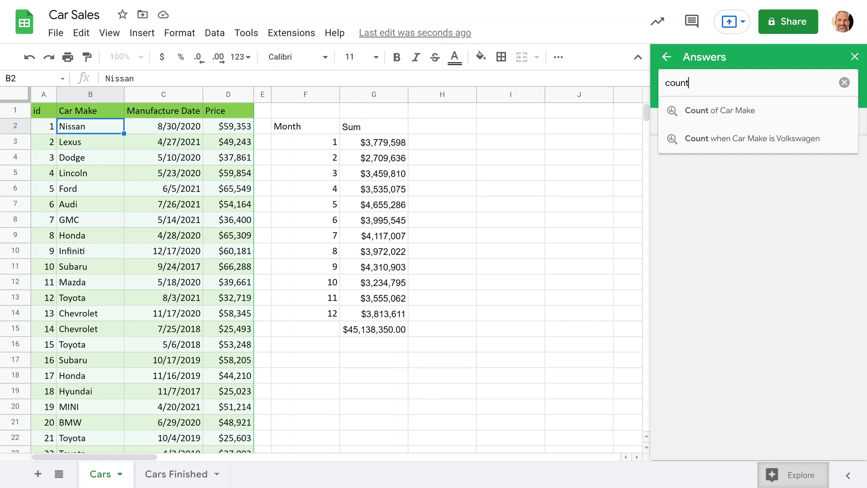
text( of)
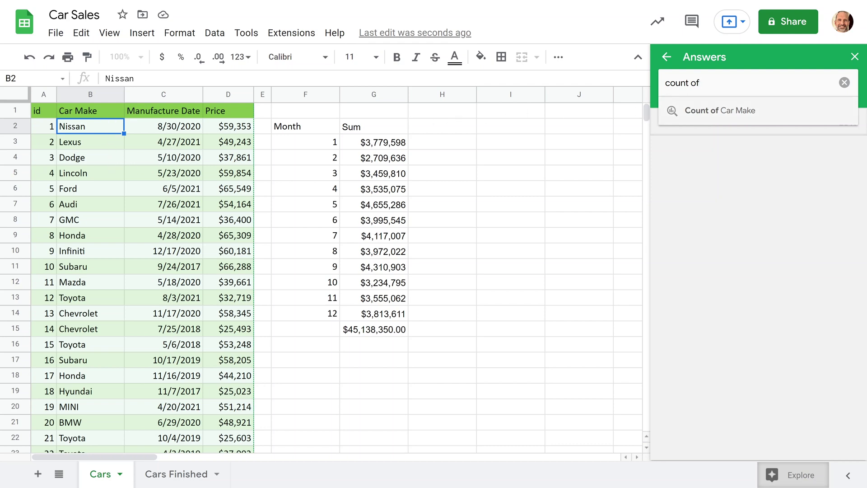
text(car m)
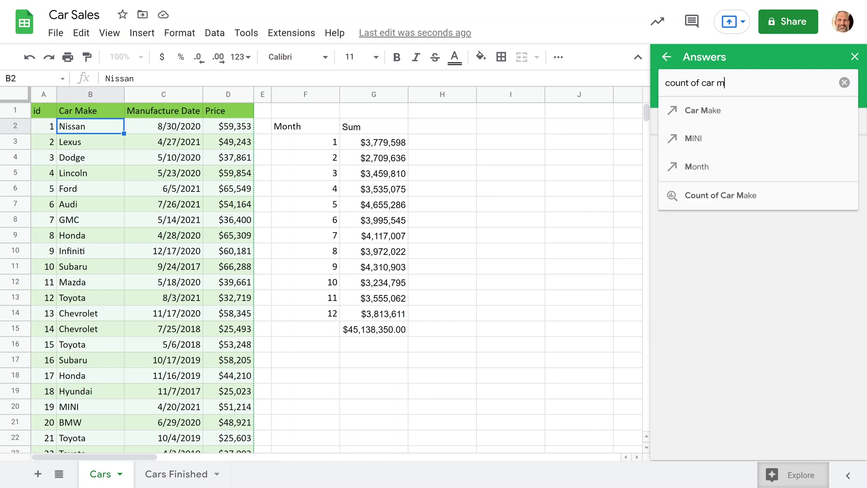
text(ake)
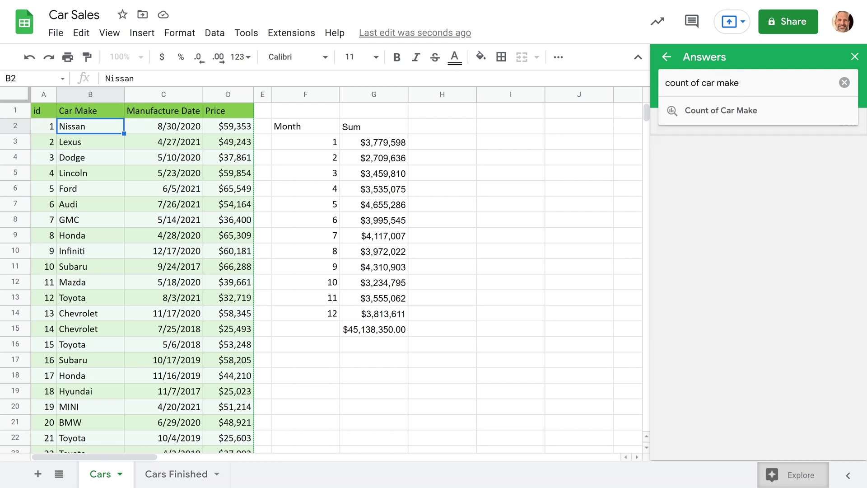
text( by)
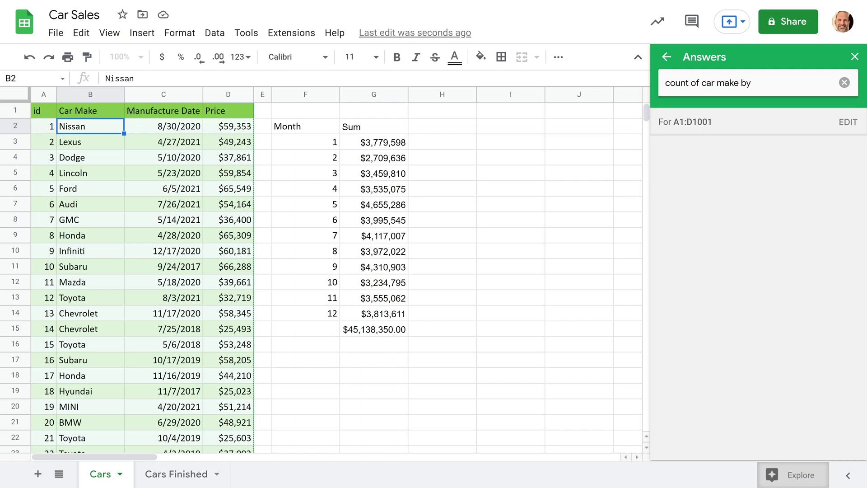
text( quarter)
key(Return)
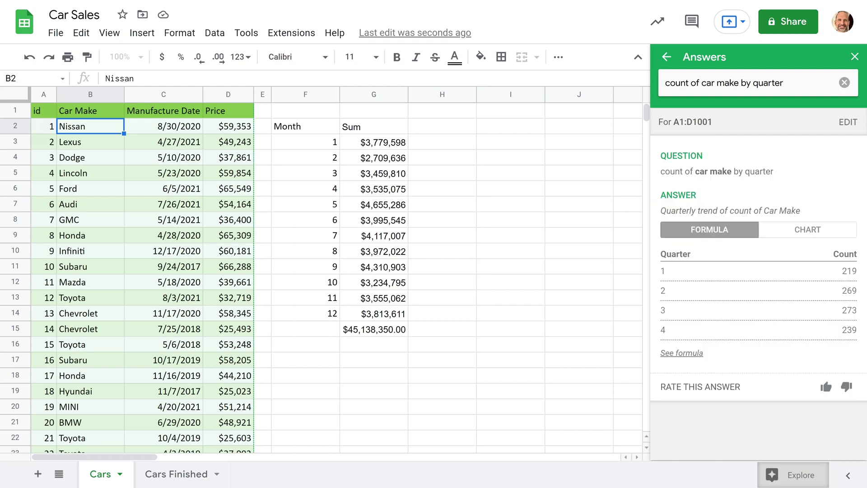
Place the quarterly QUERY formula in F17, giving counts 219, 269, 273 and 239
mouse_move(755, 251)
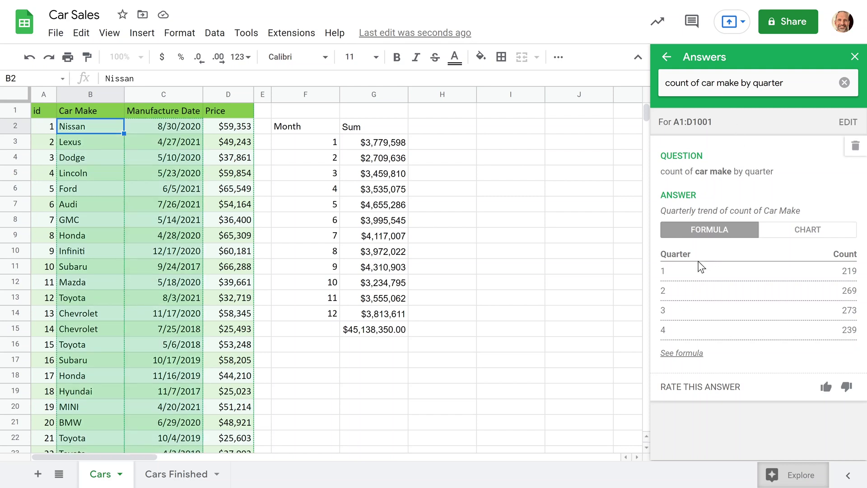
click(672, 353)
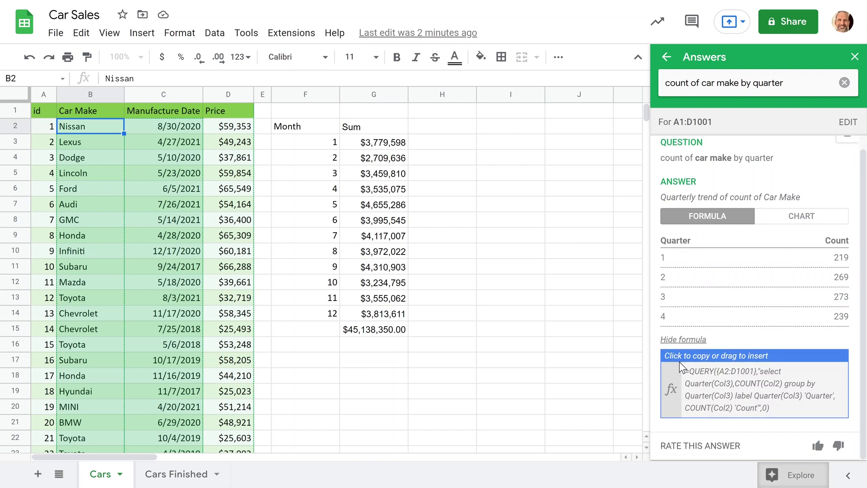
drag(685, 370, 329, 369)
scroll(429, 373, down, 5)
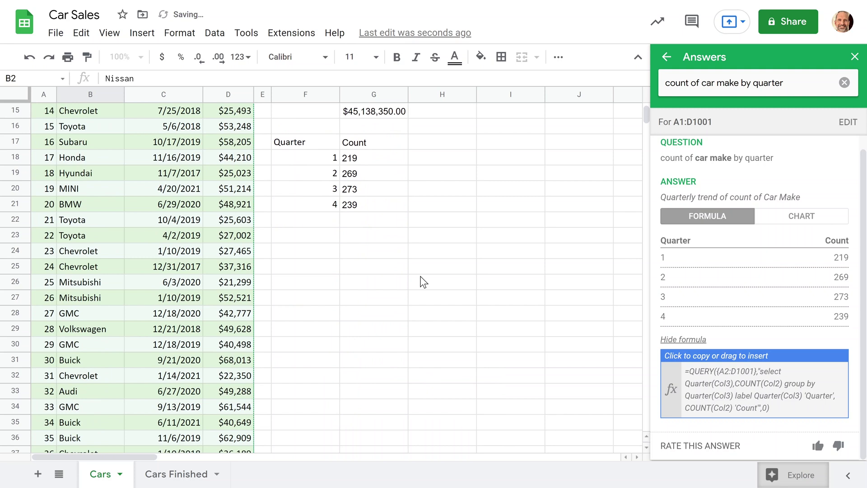
scroll(416, 277, down, 1)
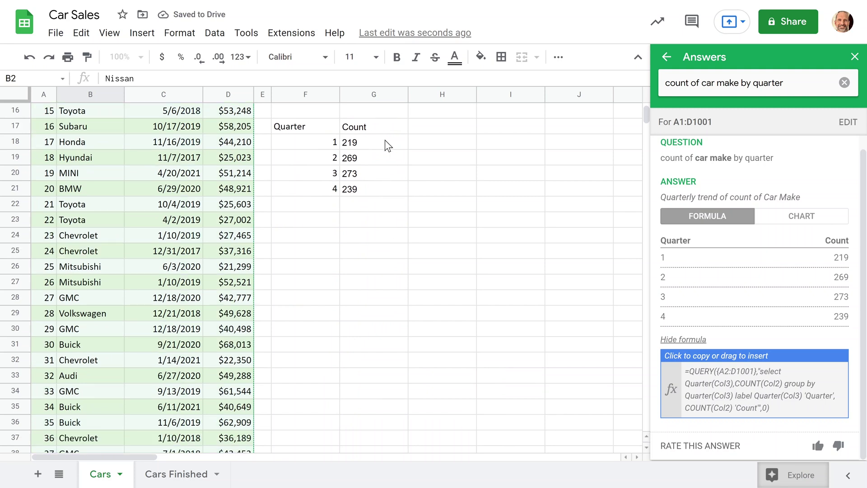
drag(388, 146, 389, 185)
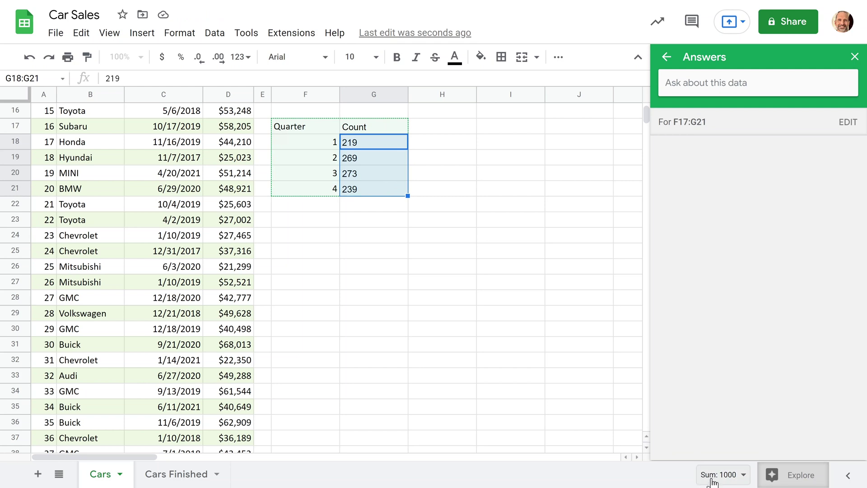
click(330, 229)
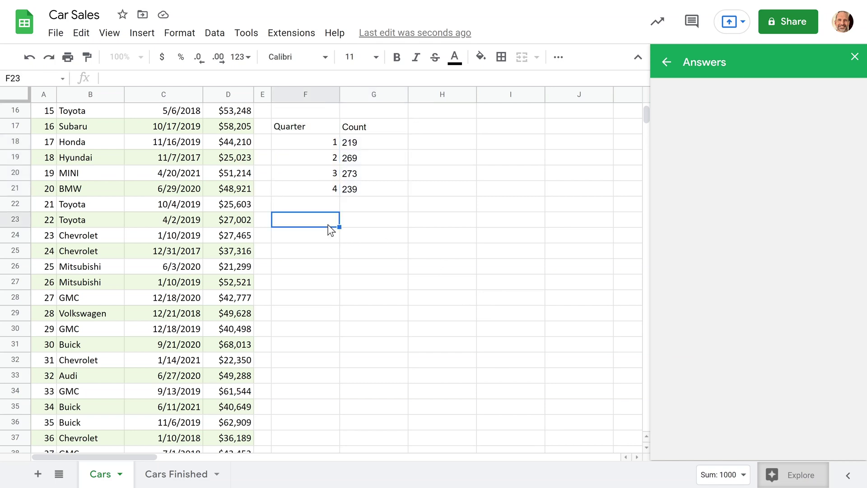
scroll(334, 231, up, 5)
scroll(388, 287, down, 2)
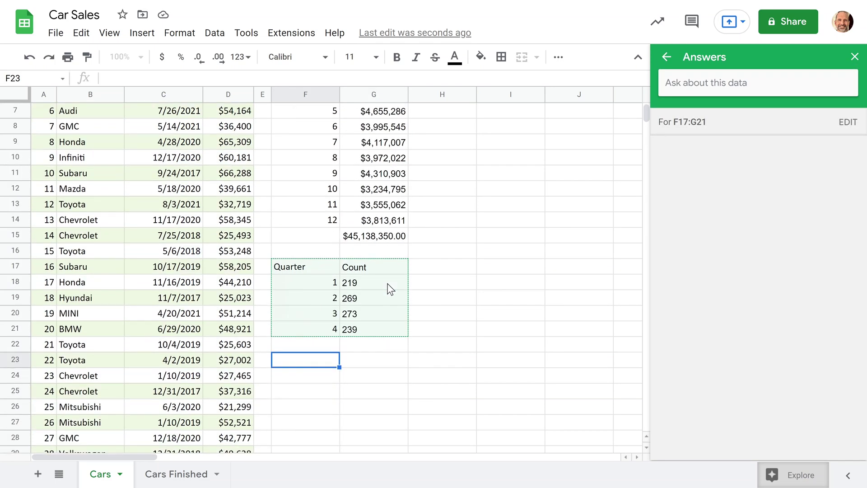
scroll(391, 289, down, 3)
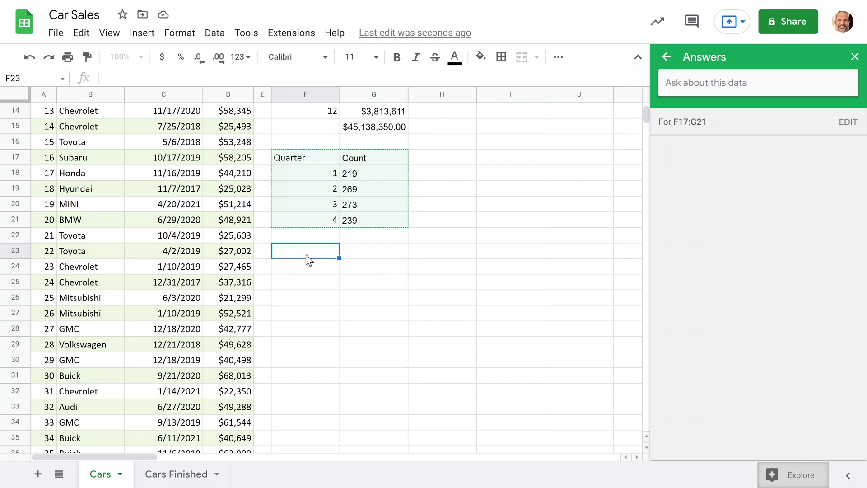
click(170, 254)
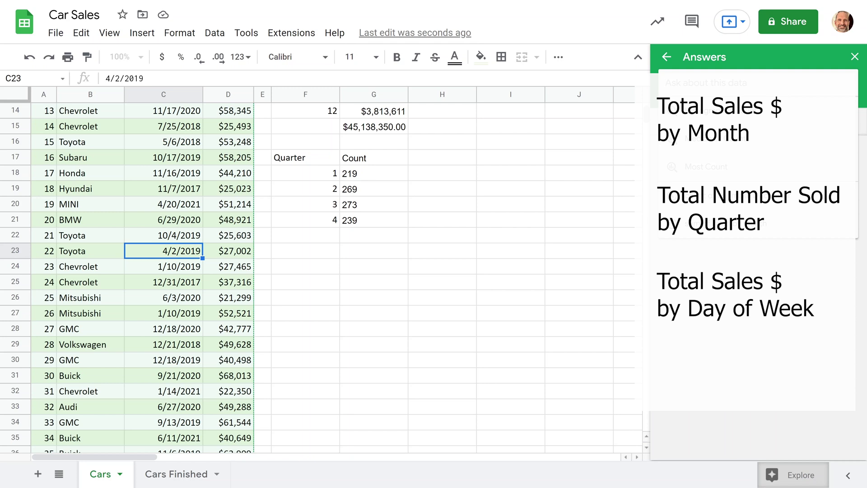
Ask Explore 'sum of Price by day of week' and scroll its Day/Sum table for days 1–31
text(sum o)
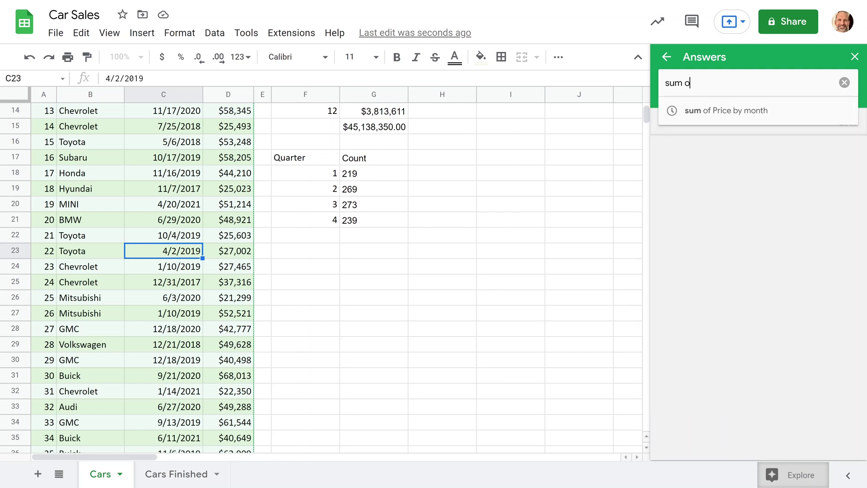
text(f Price by )
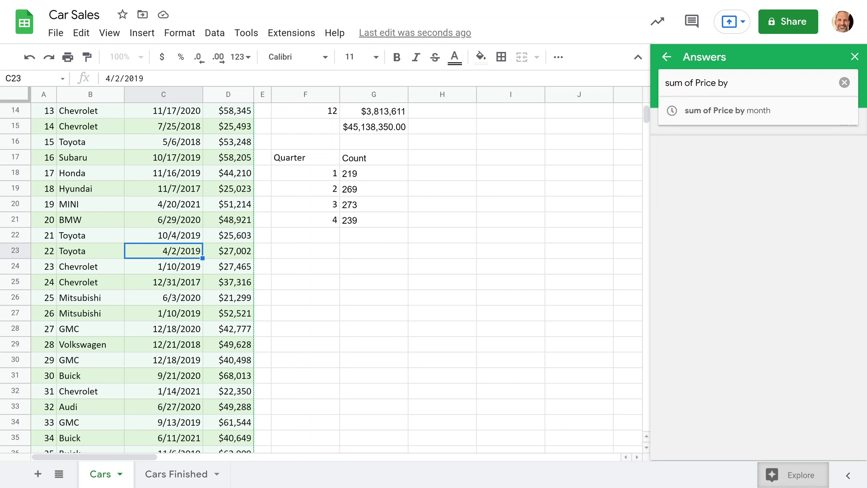
text(day of week)
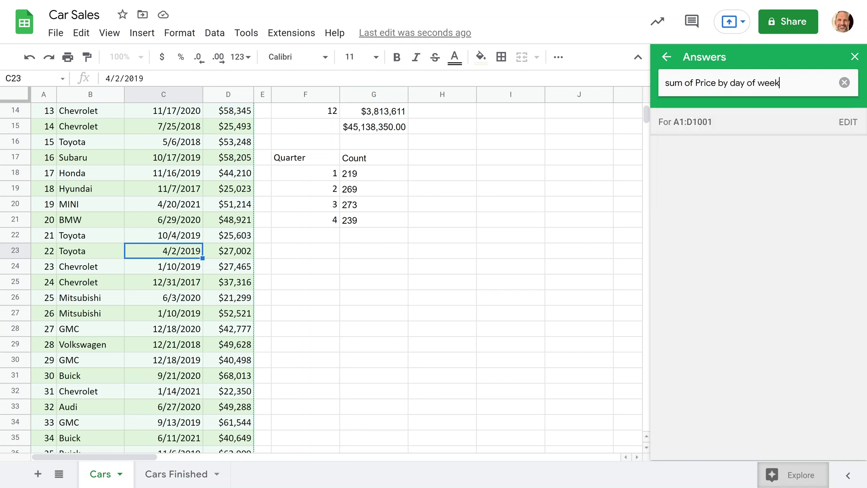
key(Return)
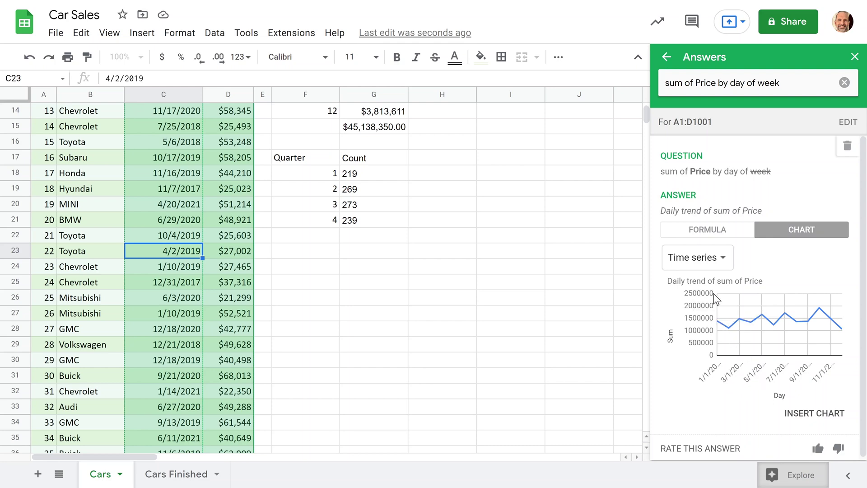
click(714, 231)
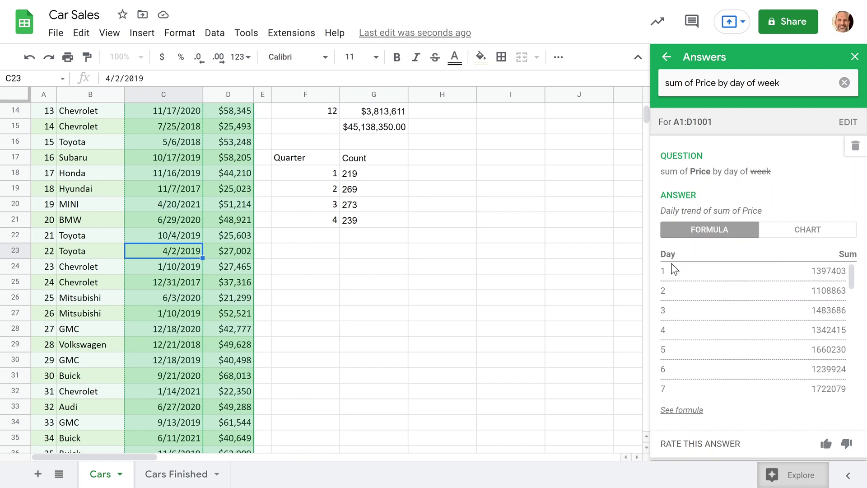
scroll(718, 314, down, 5)
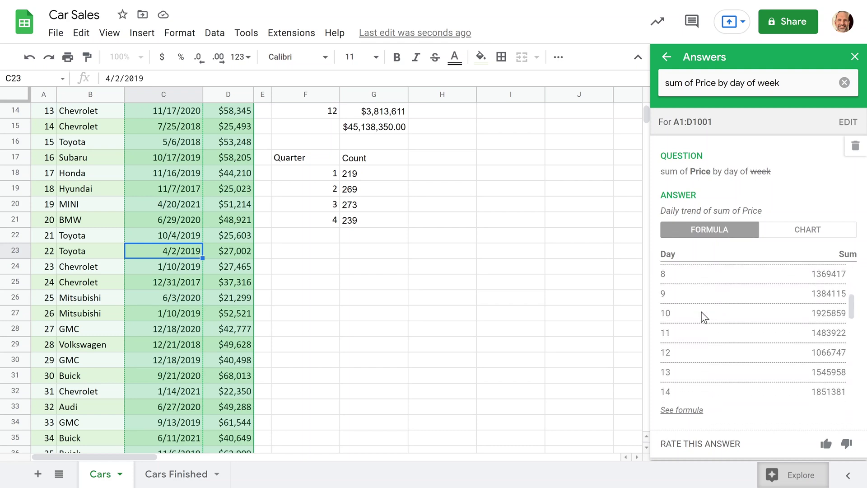
scroll(703, 316, up, 5)
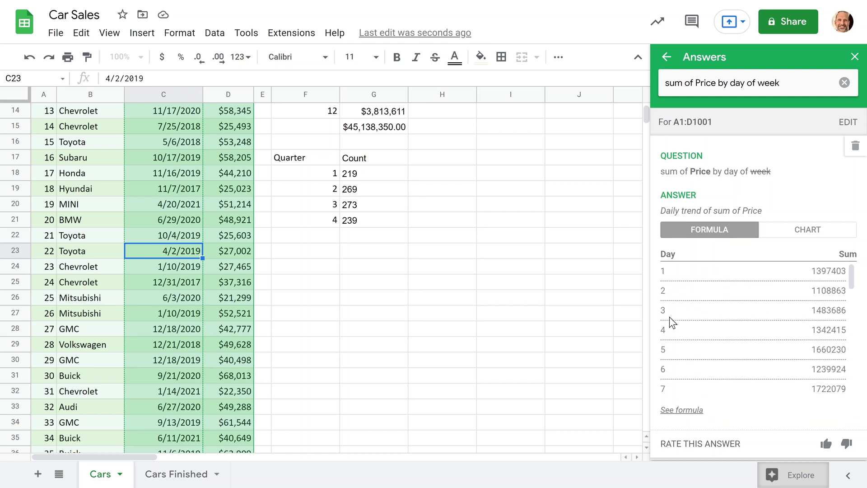
scroll(668, 386, down, 15)
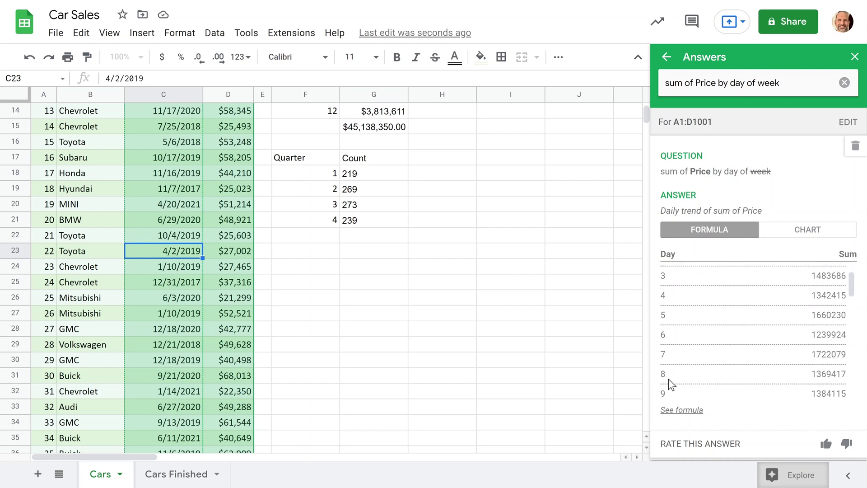
scroll(669, 381, down, 3)
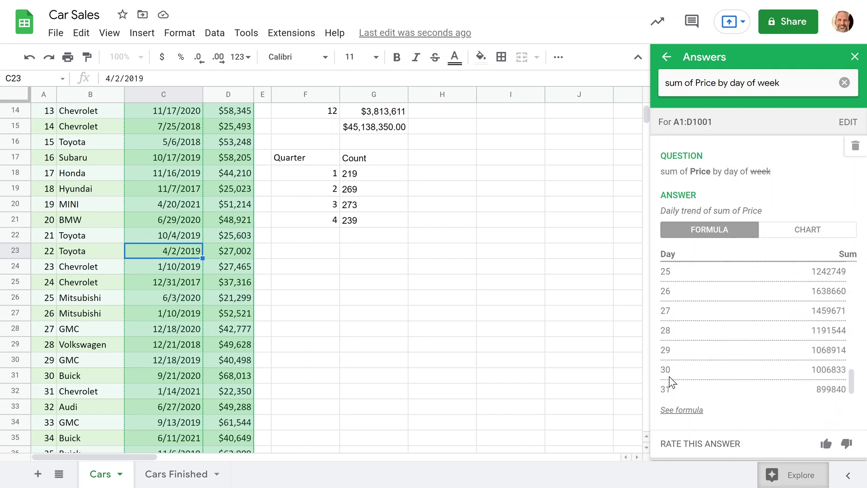
drag(851, 384, 849, 266)
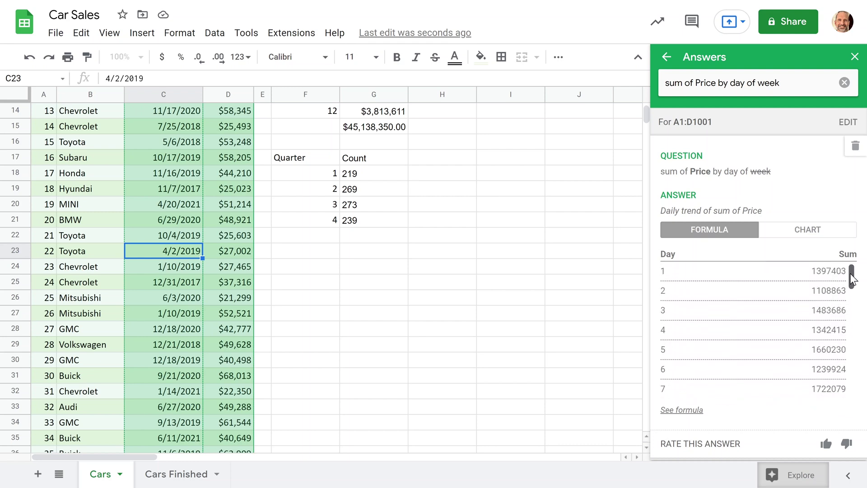
Rephrase the question as 'sum of Price by weekday', which returns only the $45,138,350 total
drag(730, 82, 779, 83)
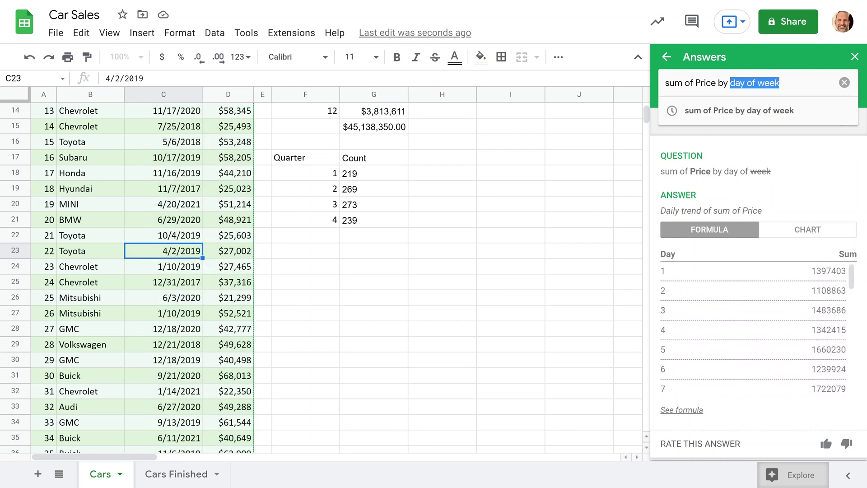
text(weekday)
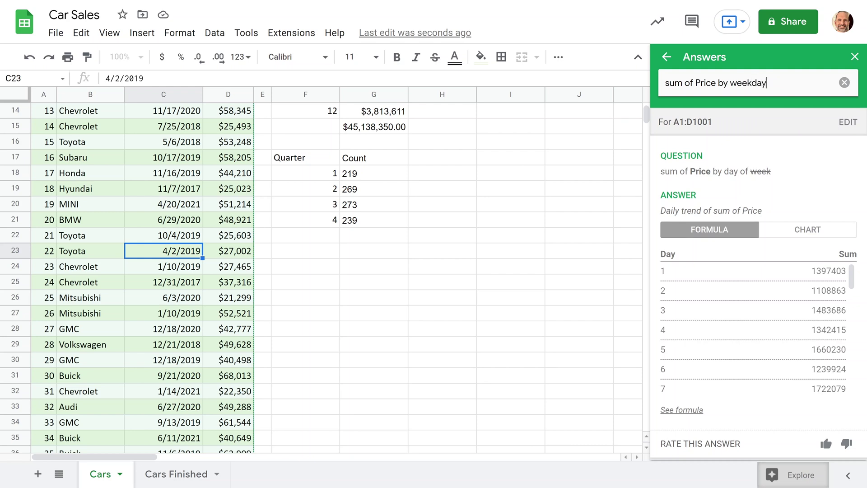
key(Return)
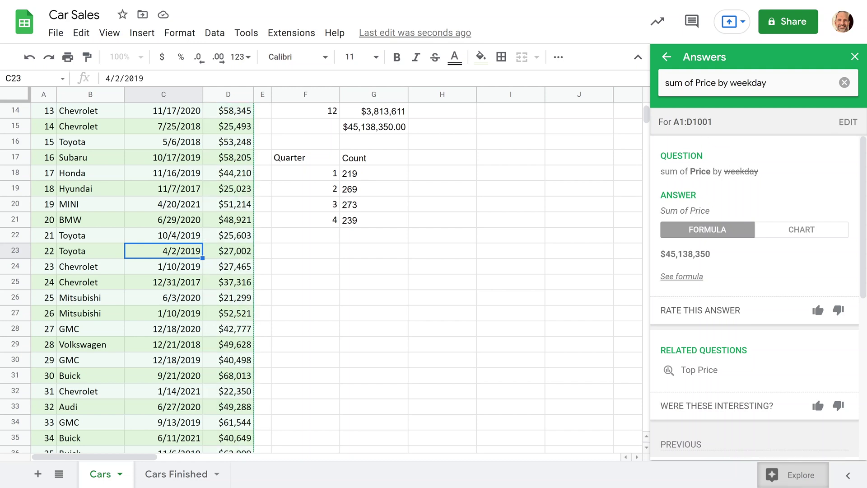
click(682, 83)
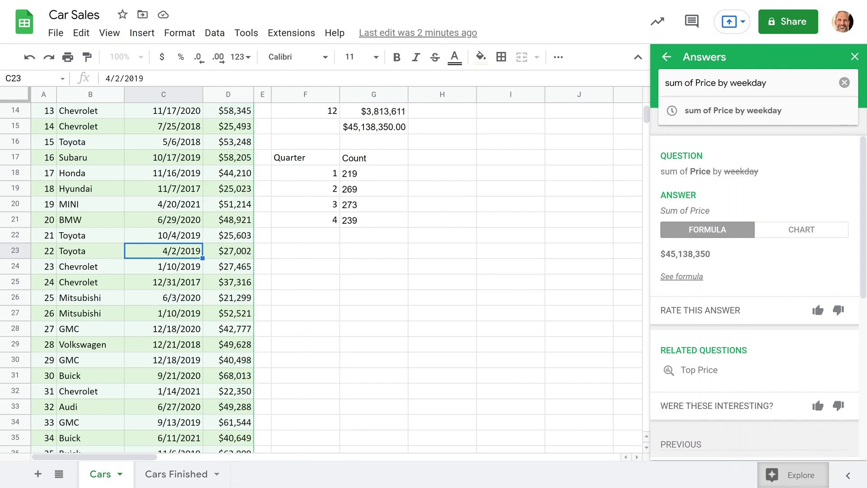
drag(695, 82, 728, 82)
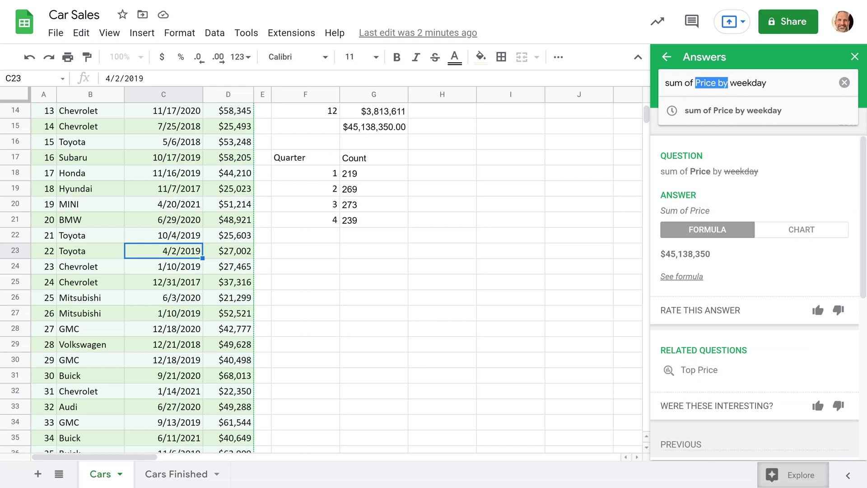
click(449, 220)
Clear both summary tables from F2:G21 and select F2
scroll(449, 221, up, 5)
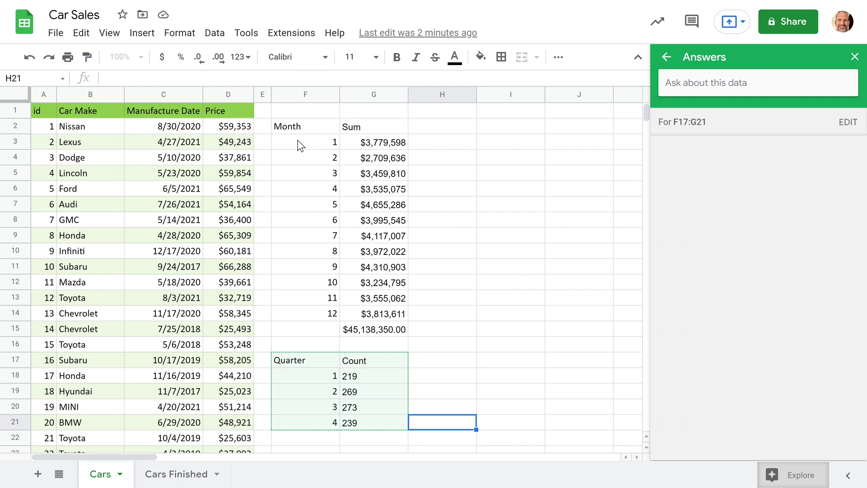
drag(303, 126, 382, 424)
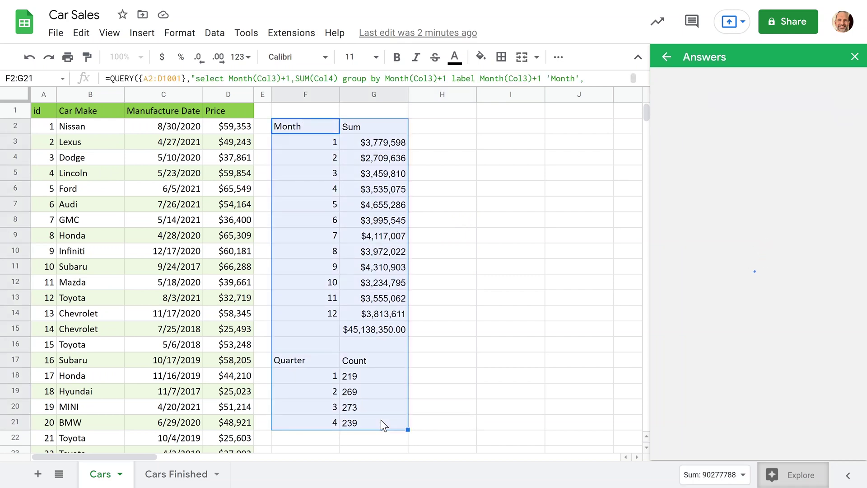
key(Delete)
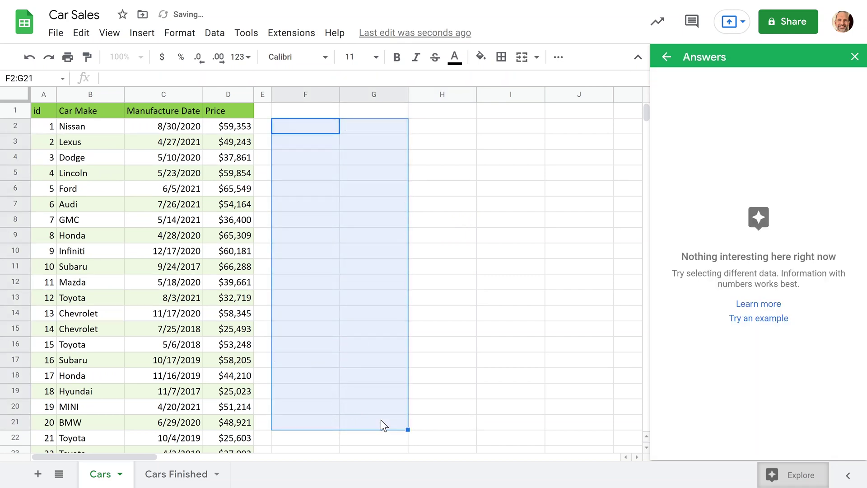
click(323, 123)
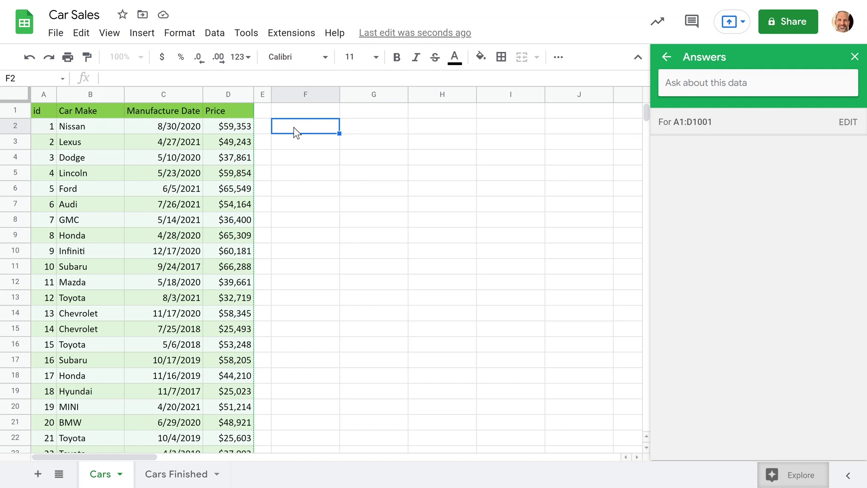
Insert a pivot table from Cars!A1:D1001 at Cars!F2 on the existing sheet
click(145, 38)
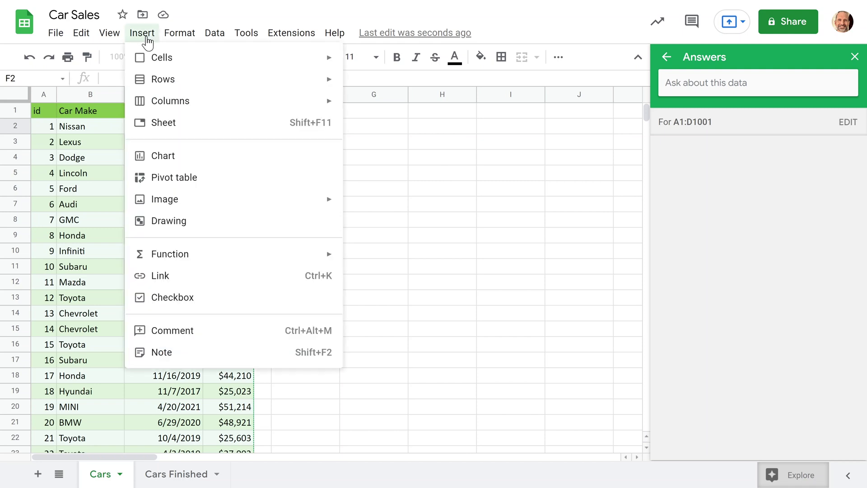
click(186, 178)
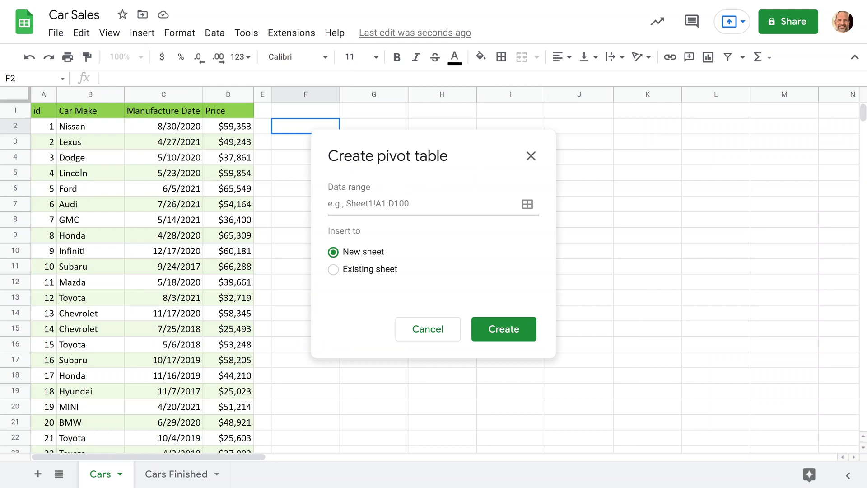
click(528, 205)
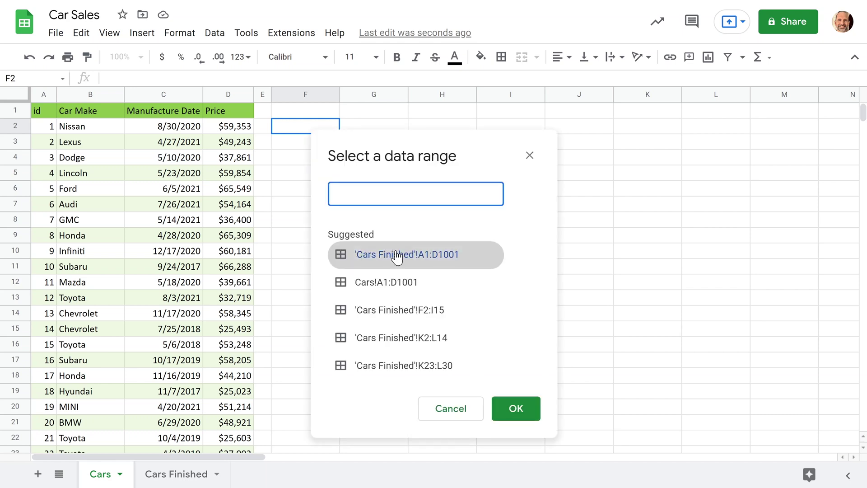
click(399, 292)
click(524, 416)
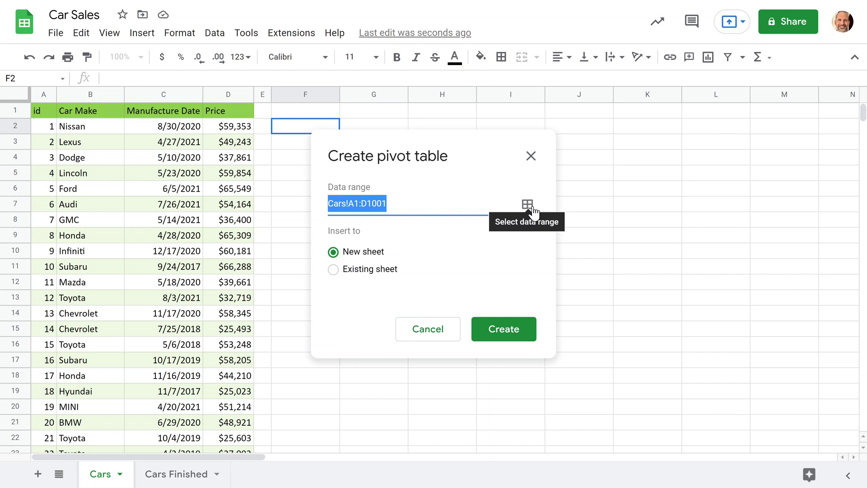
click(371, 269)
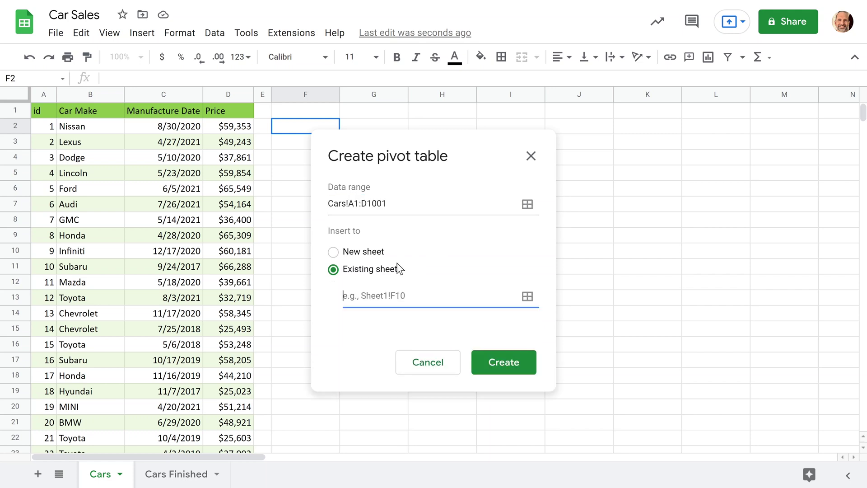
click(528, 296)
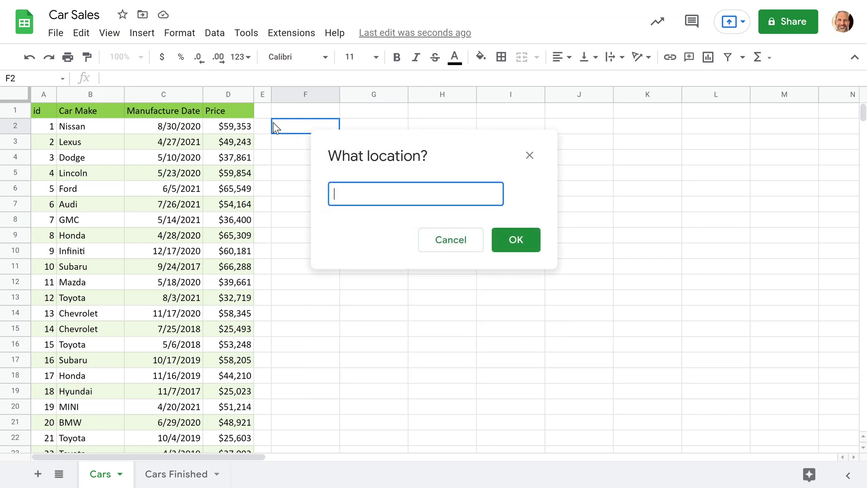
click(273, 127)
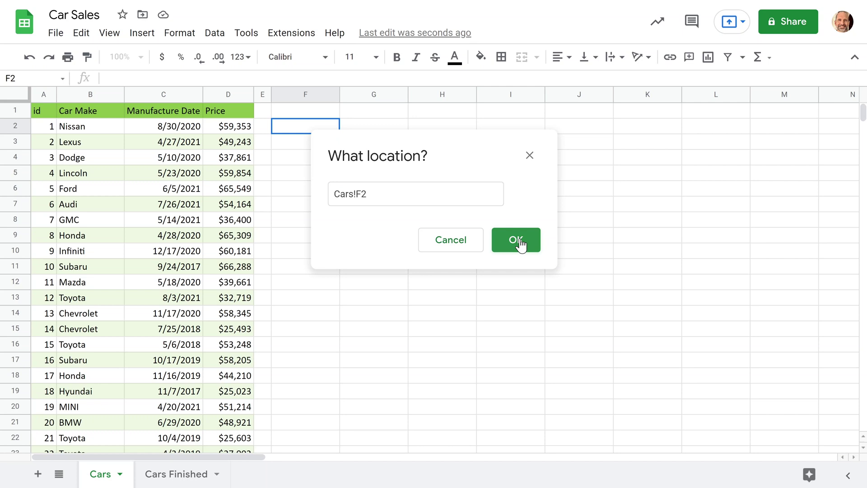
click(521, 244)
click(512, 345)
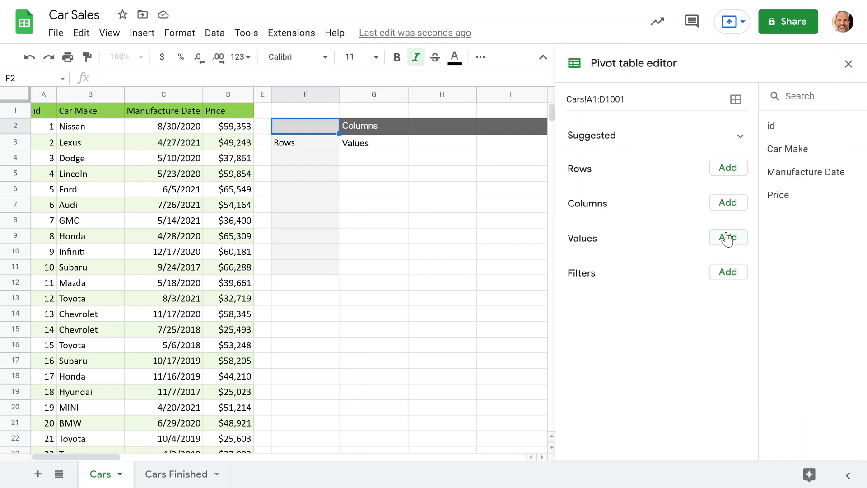
Add Price as SUM in Values and Manufacture Date in Rows of the pivot
click(727, 238)
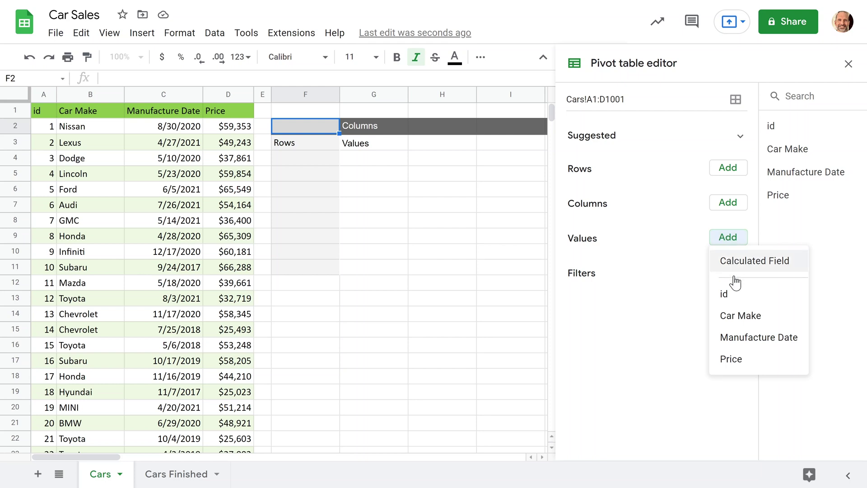
click(742, 362)
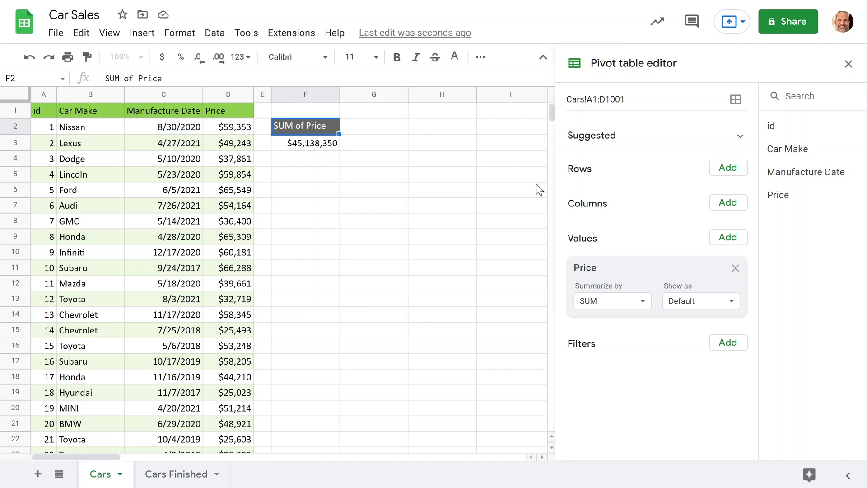
click(726, 170)
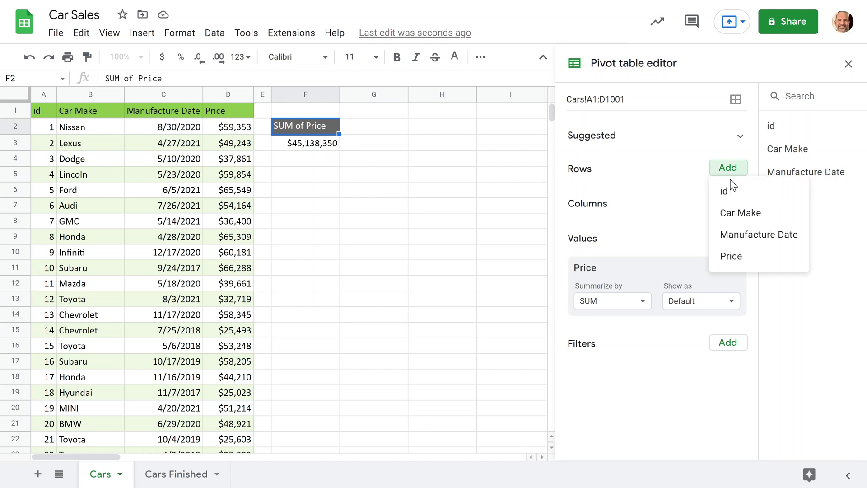
click(736, 235)
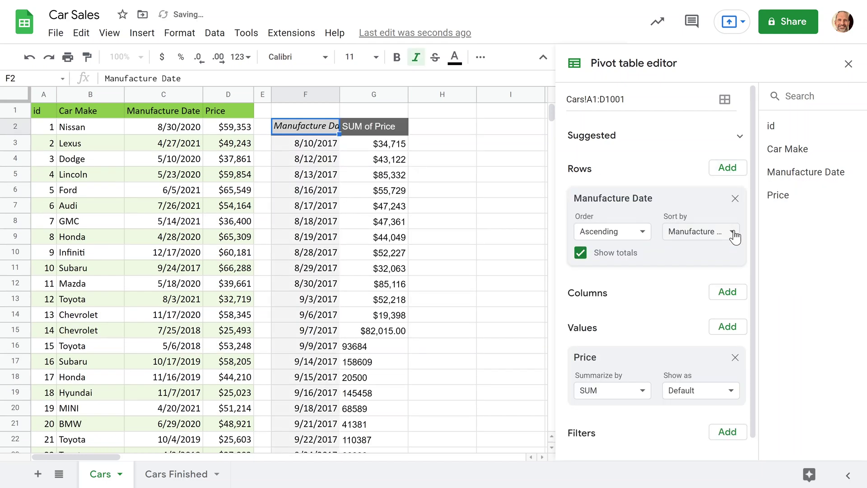
Check the price sums, then clear the formatting from column G
drag(405, 149, 391, 338)
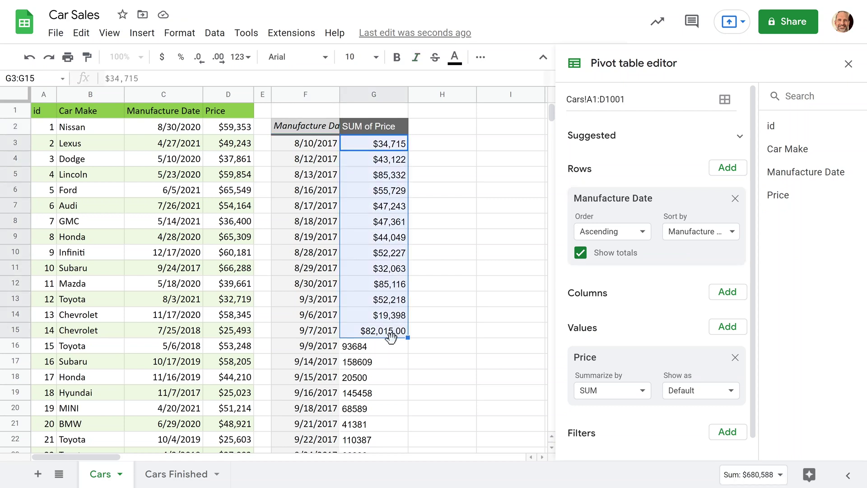
click(391, 346)
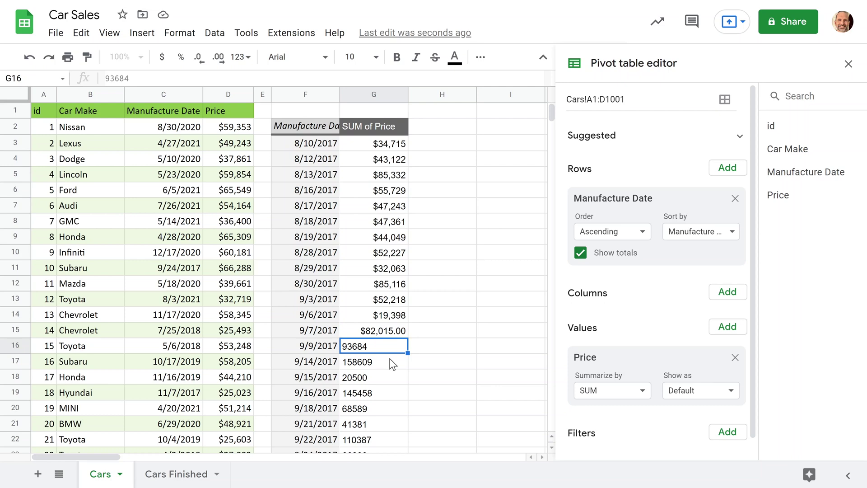
click(391, 362)
click(384, 95)
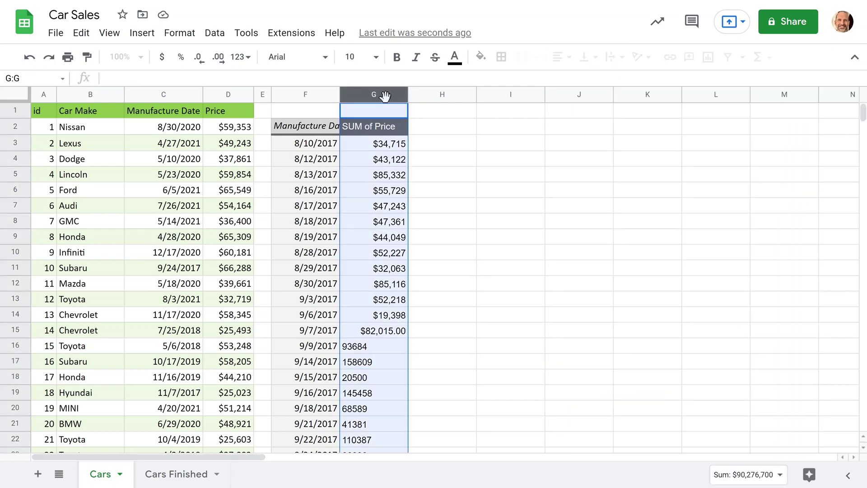
click(197, 37)
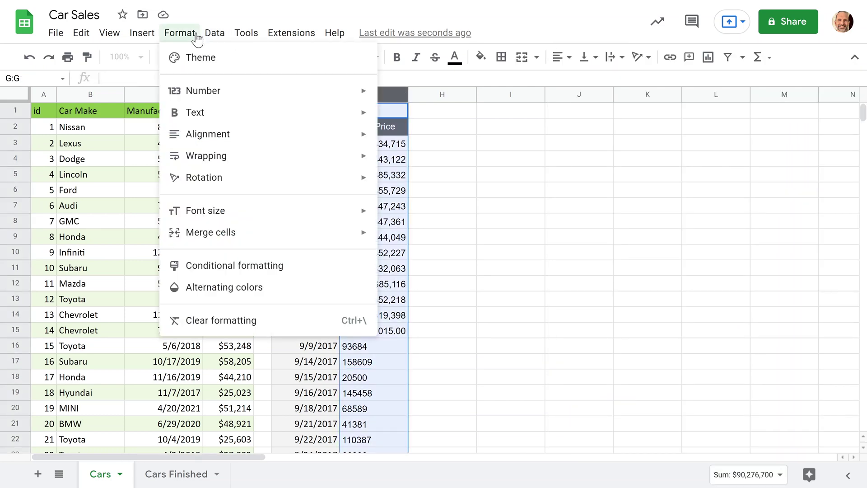
click(206, 321)
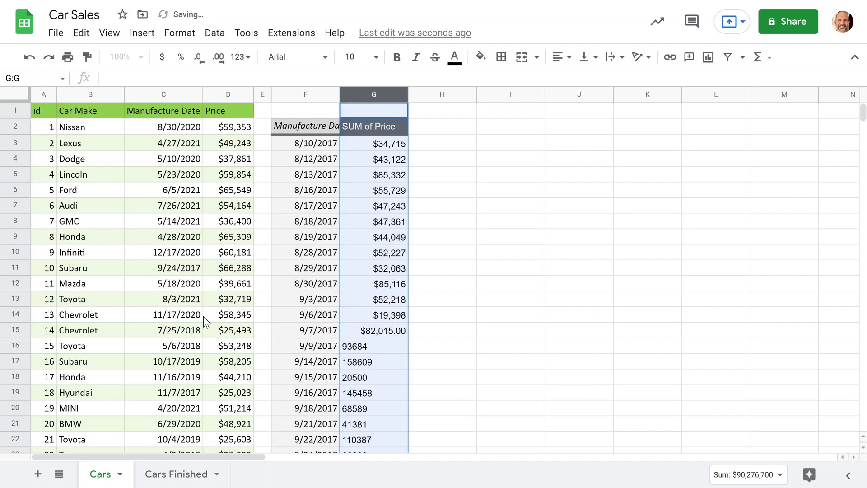
Inspect the pivot's dates and price sums in F4:G6
click(370, 190)
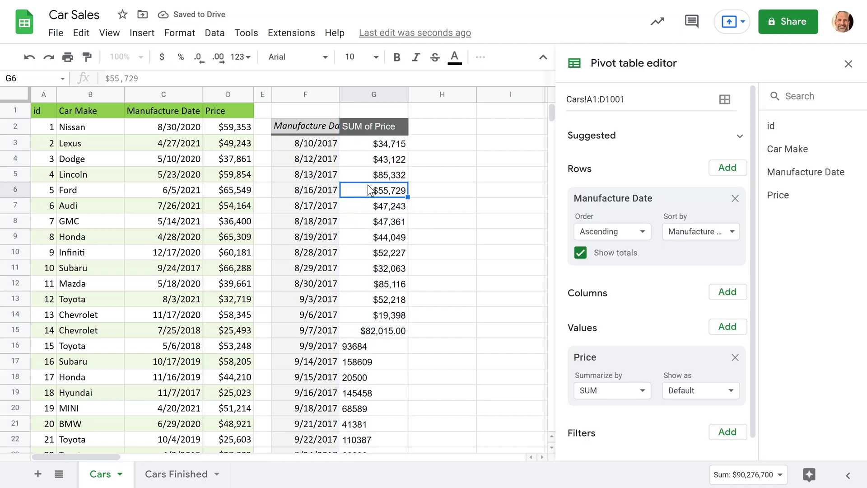
click(372, 161)
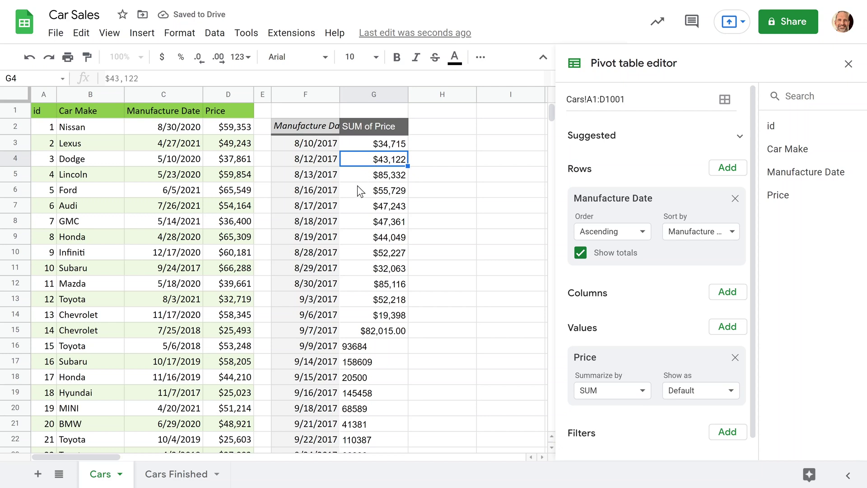
click(322, 191)
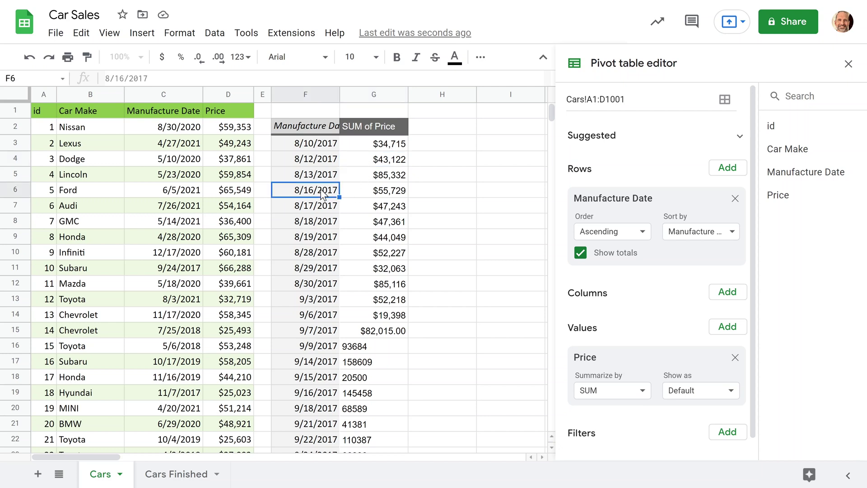
click(367, 192)
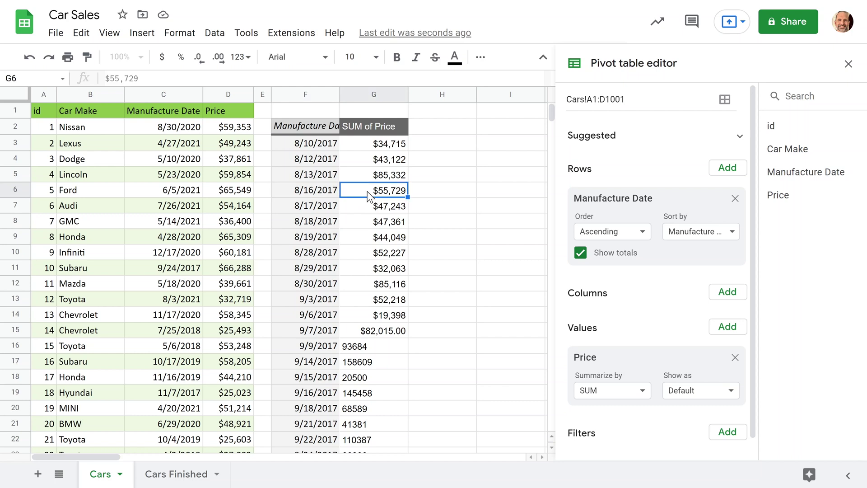
click(324, 196)
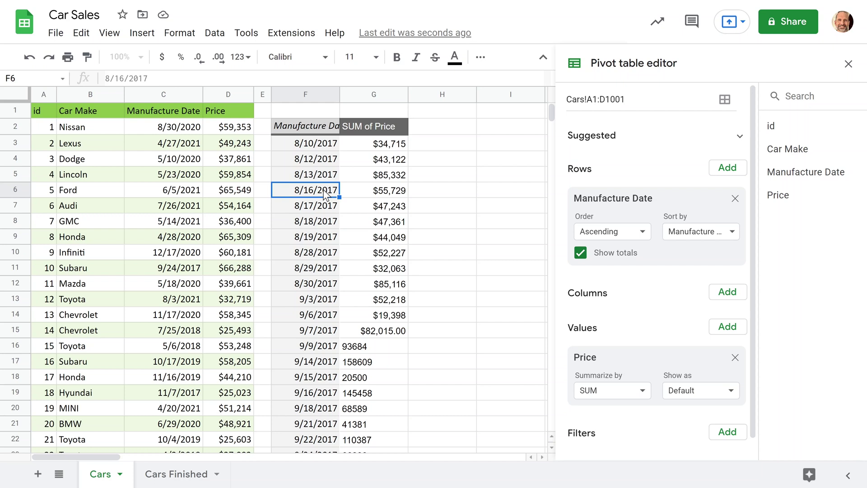
Group the pivot's Manufacture Date rows by Month with Create pivot date group
right_click(325, 195)
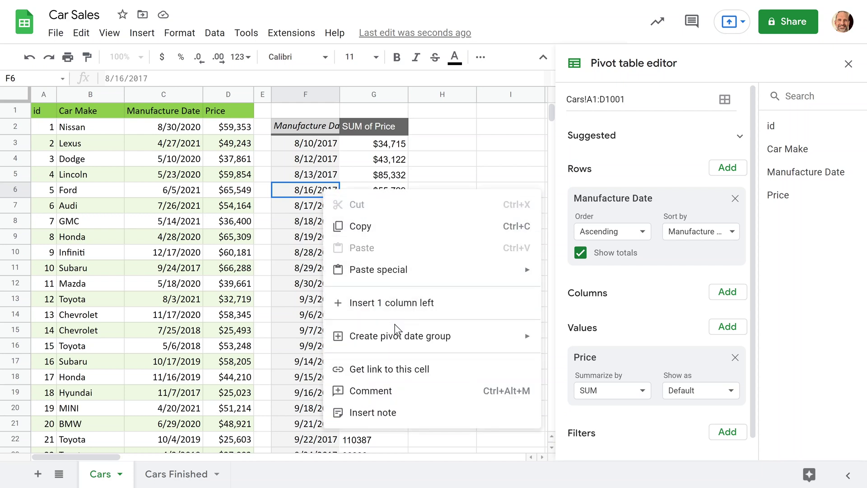
mouse_move(396, 337)
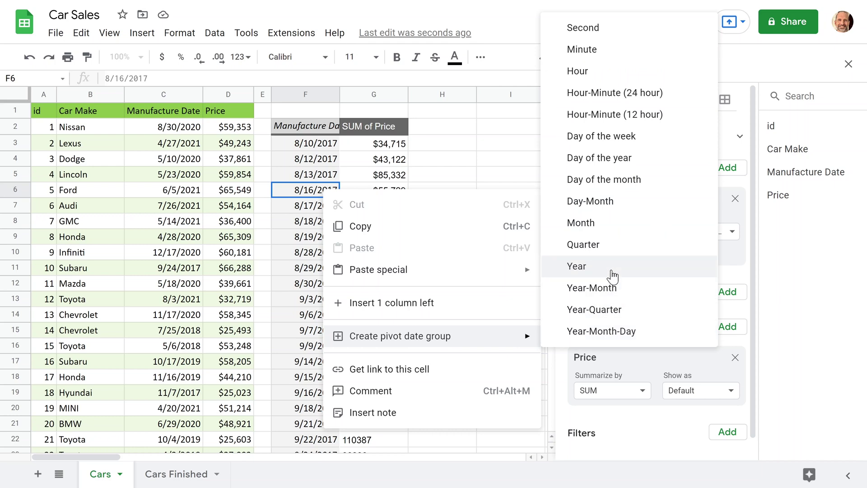
click(606, 226)
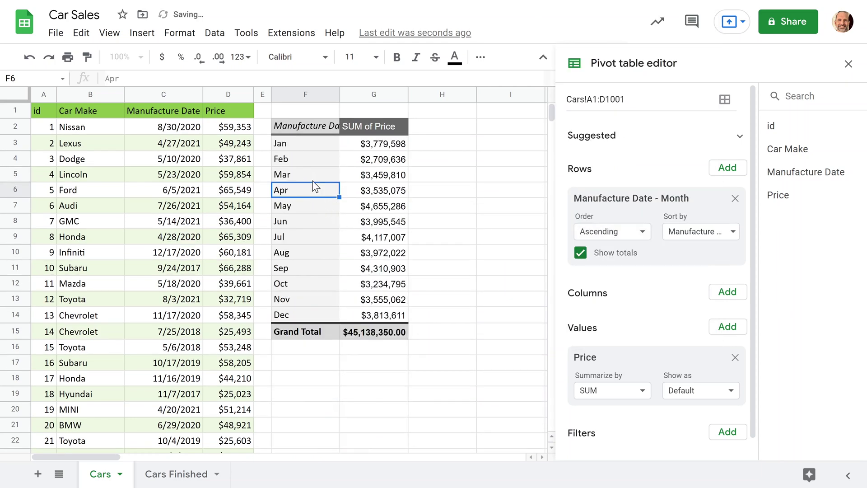
Check the Jan, Feb, Apr, Jun, Nov and Dec month labels
click(306, 145)
click(305, 164)
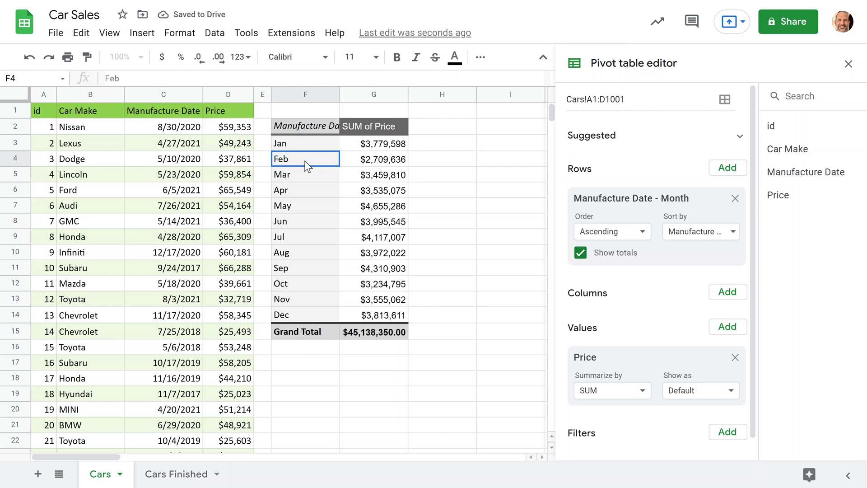
click(310, 187)
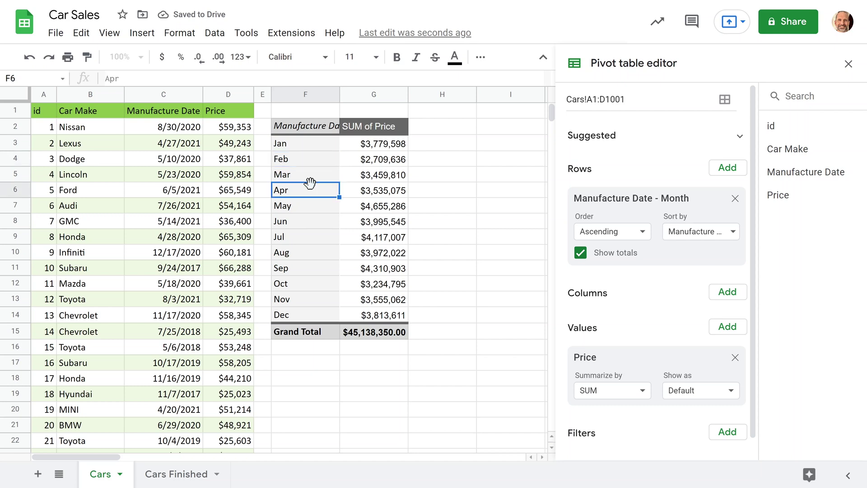
click(311, 221)
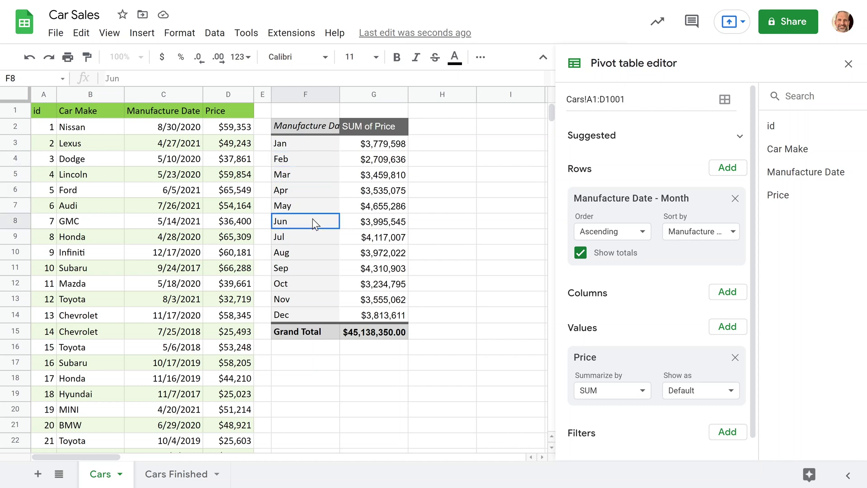
click(322, 306)
click(323, 316)
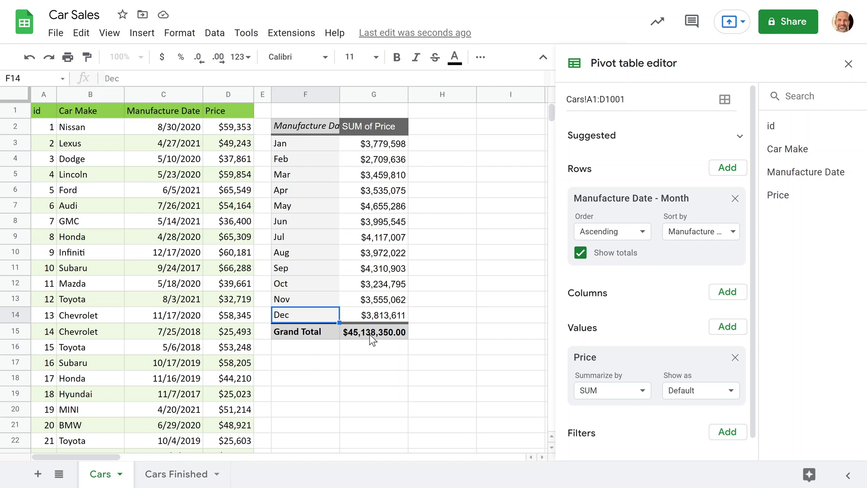
Copy the monthly pivot F2:G15 with Edit > Copy and paste it at F17
click(321, 368)
drag(302, 134, 377, 336)
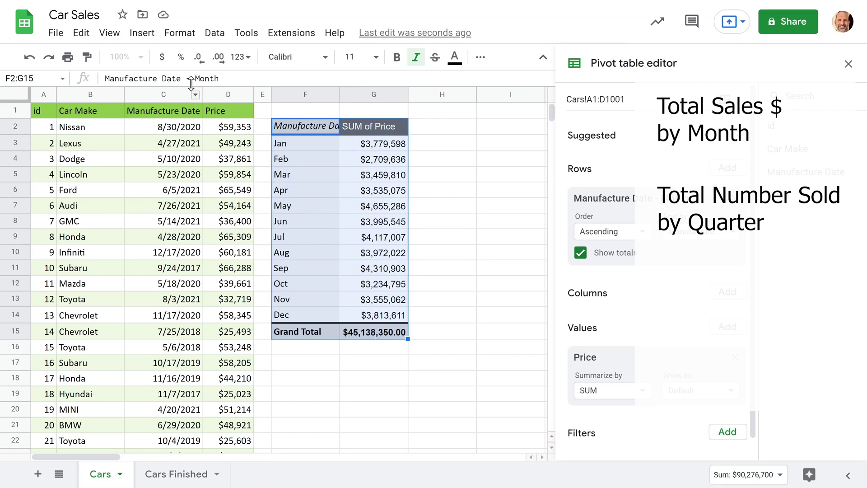
click(81, 33)
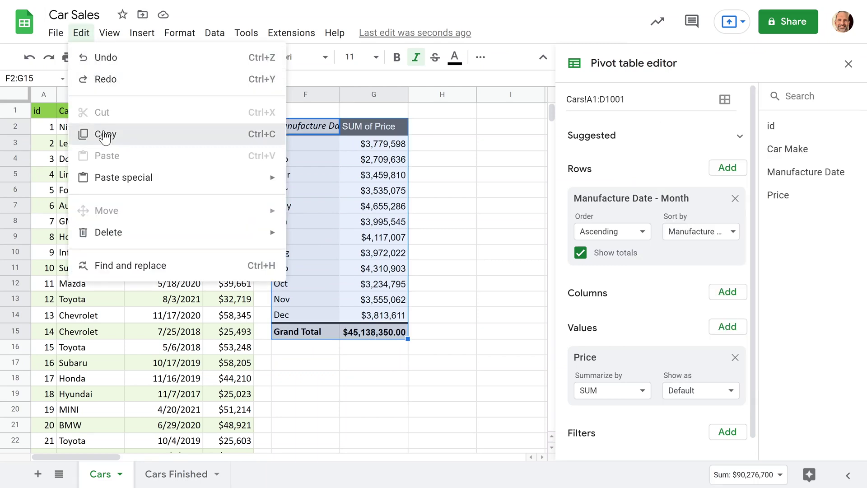
click(101, 134)
click(300, 364)
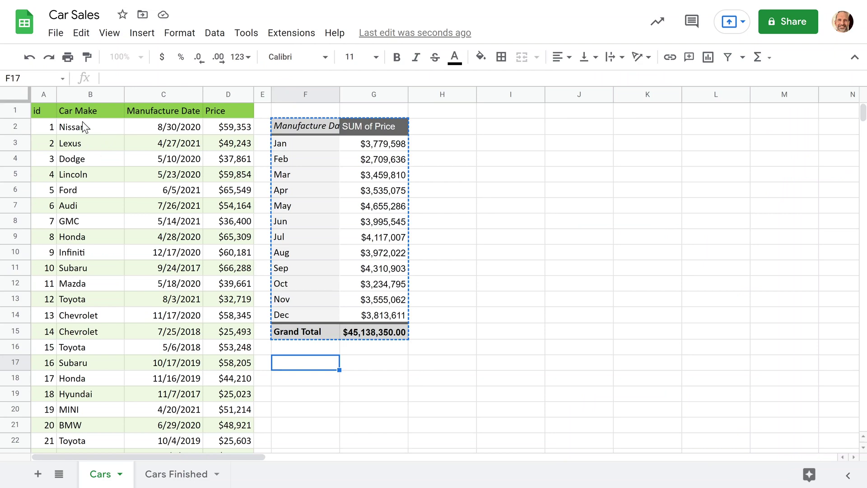
click(81, 33)
click(117, 154)
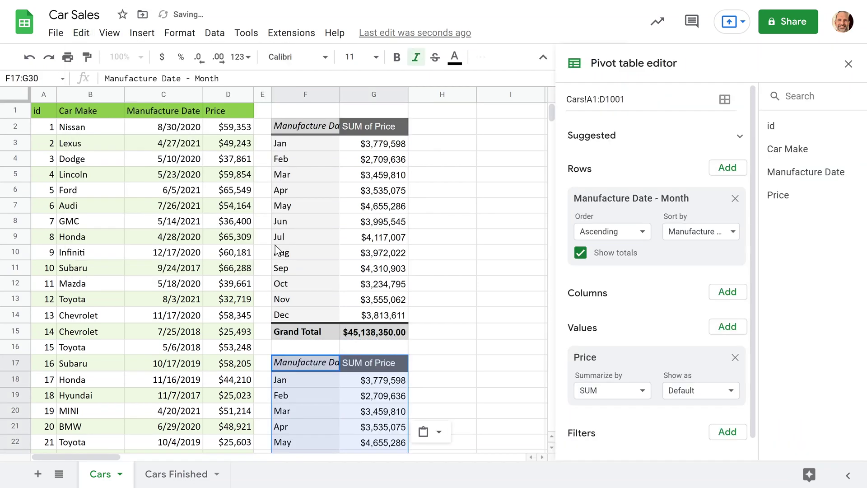
scroll(316, 253, down, 7)
scroll(319, 188, up, 5)
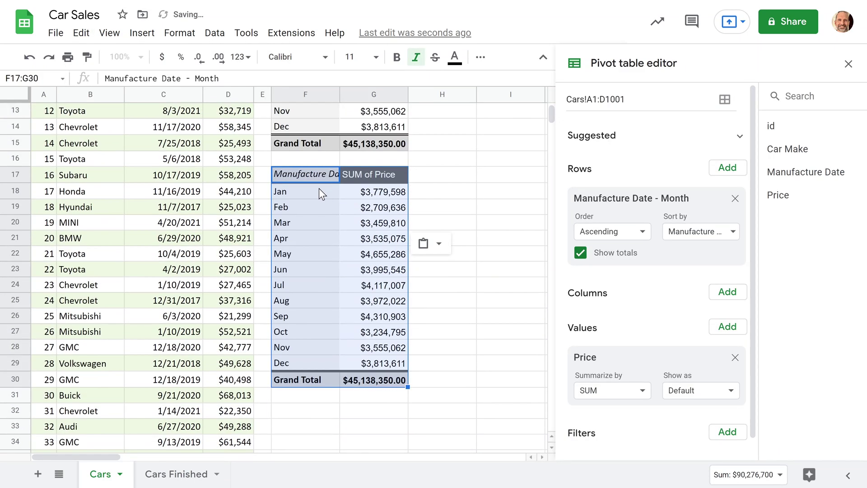
click(301, 293)
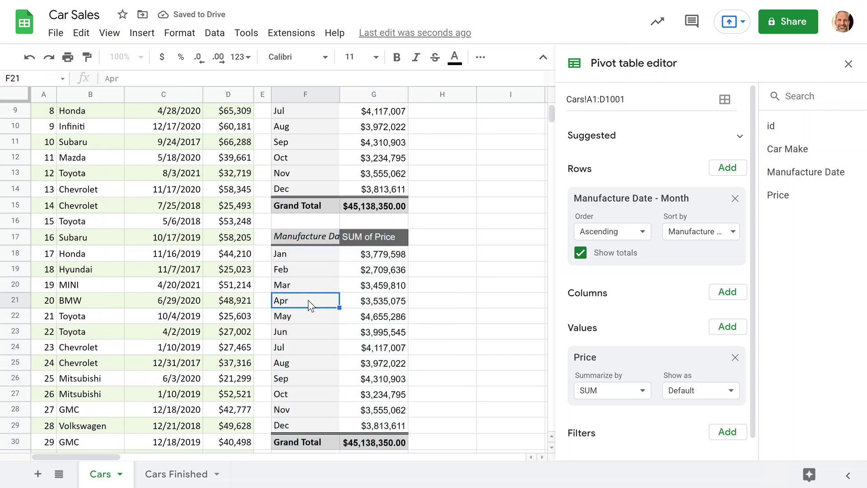
Regroup the copied pivot's months by Quarter, giving Q1–Q4 price sums
right_click(308, 300)
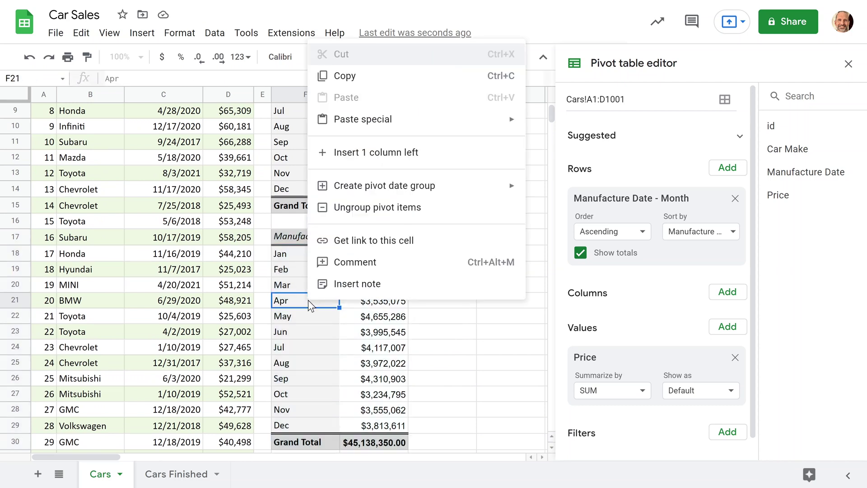
mouse_move(388, 194)
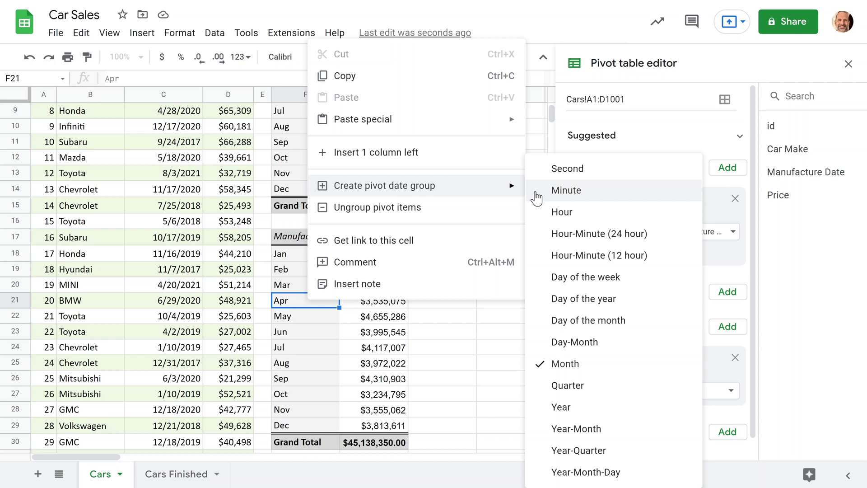
click(577, 386)
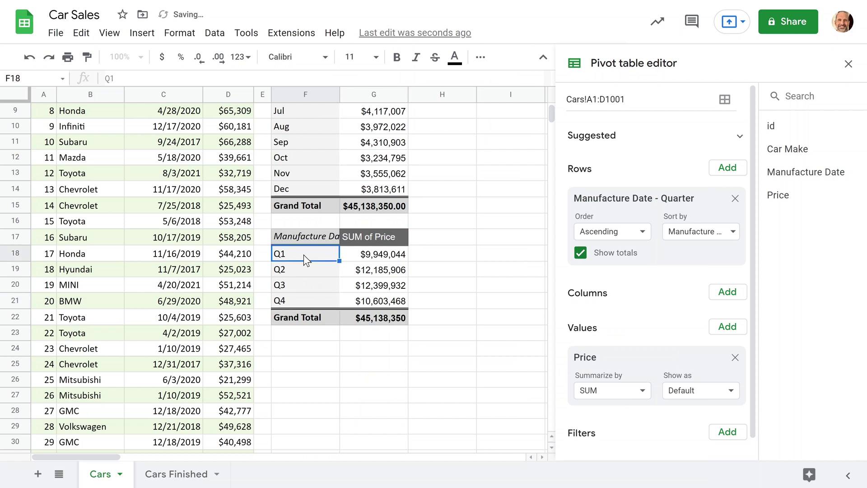
click(308, 271)
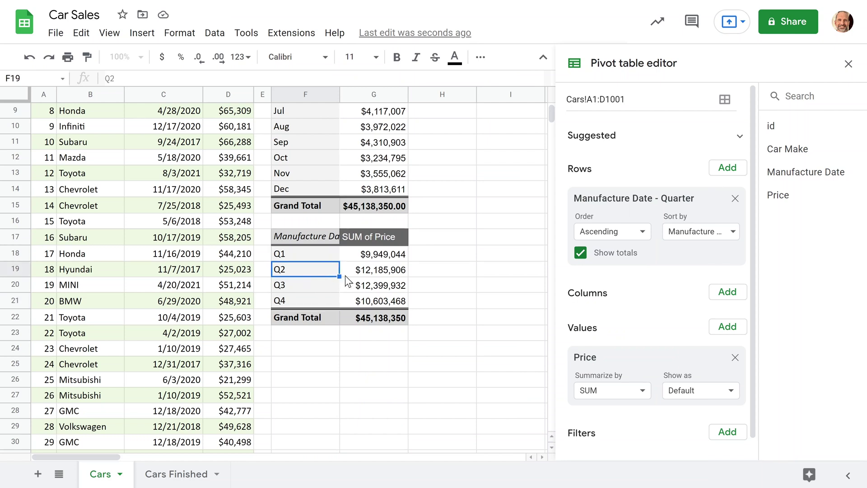
click(378, 252)
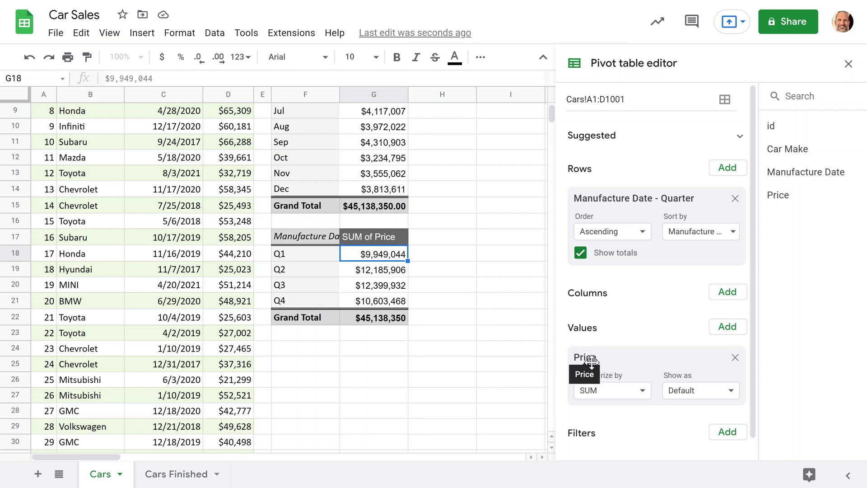
Summarize Price by COUNT instead of SUM in the quarterly pivot
click(618, 390)
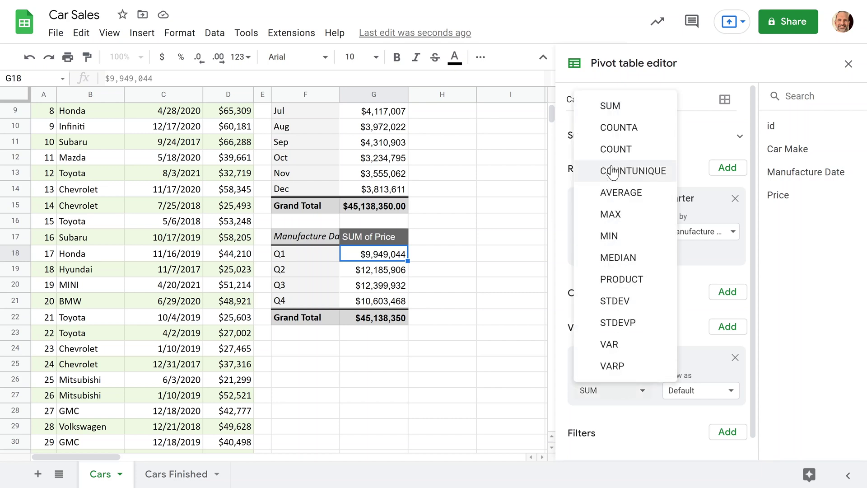
click(620, 151)
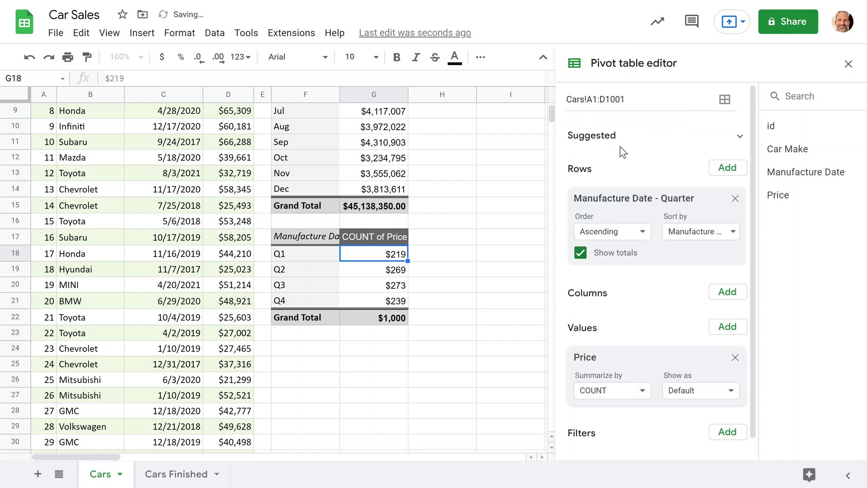
click(465, 289)
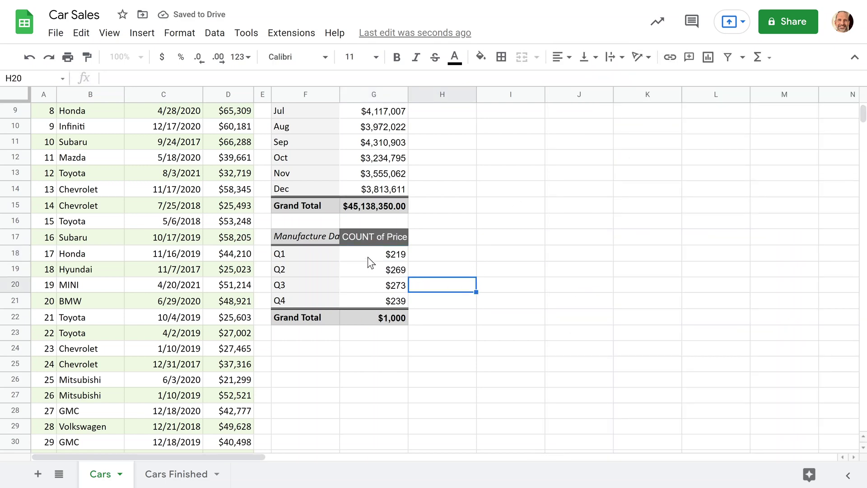
Format the quarterly counts as Number with no decimal places
drag(371, 257, 372, 311)
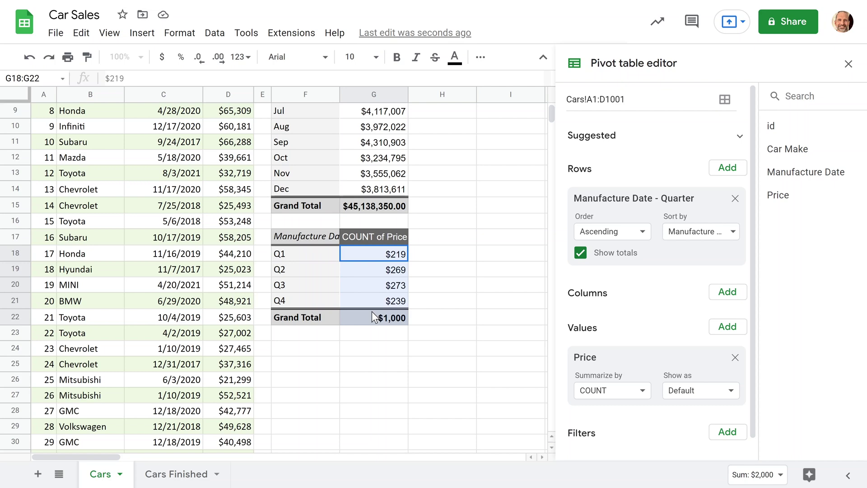
click(239, 57)
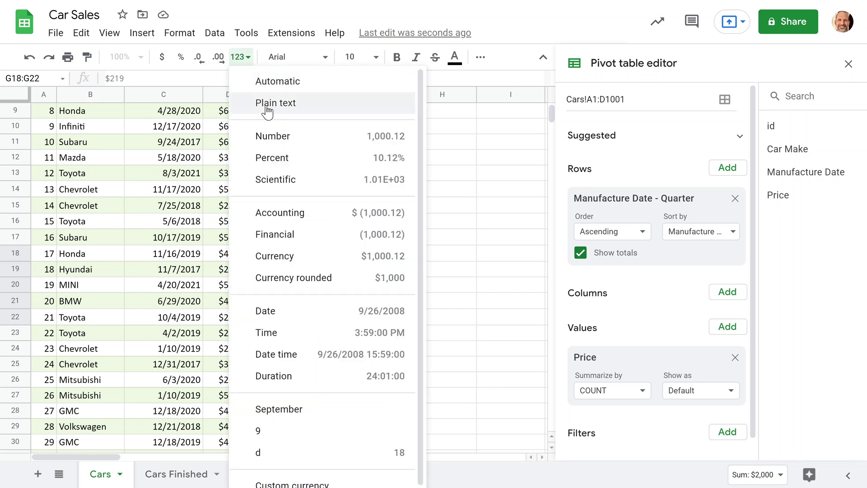
click(275, 136)
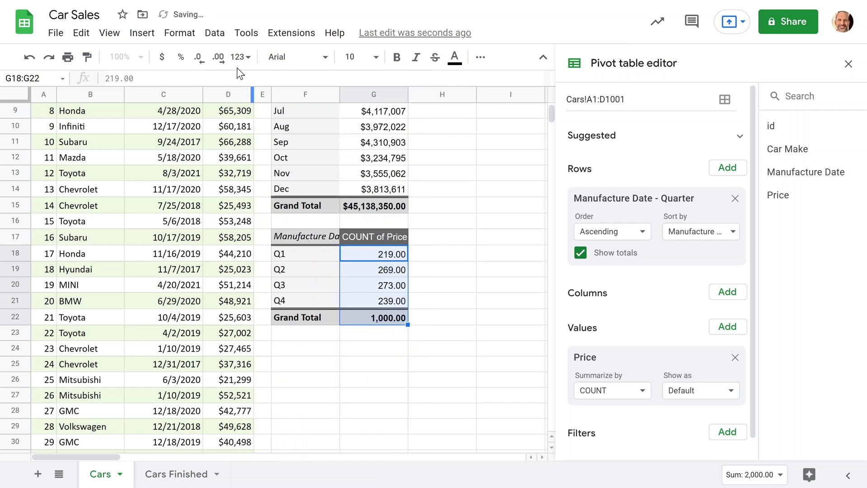
click(206, 59)
click(205, 59)
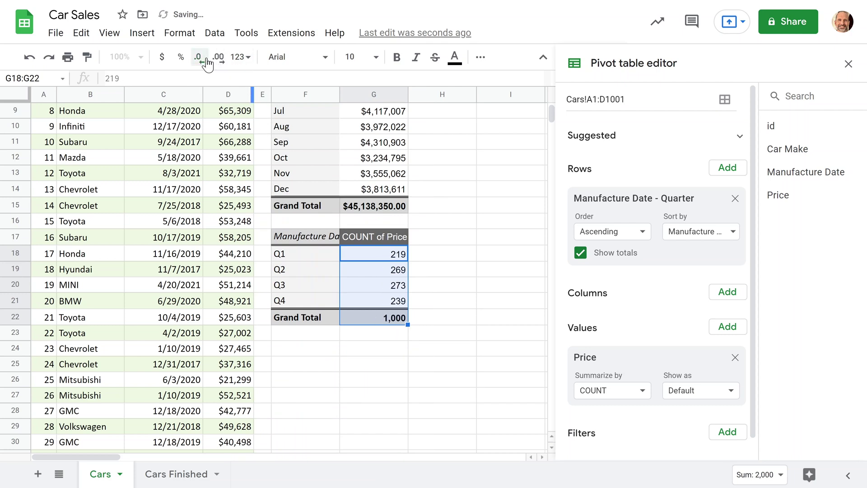
click(317, 354)
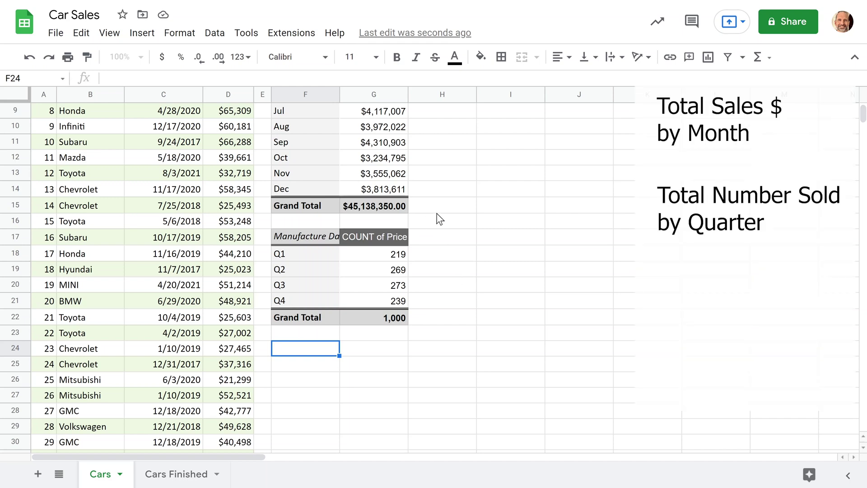
Check the Nov and Oct sales totals and the monthly Grand Total
click(371, 176)
click(371, 164)
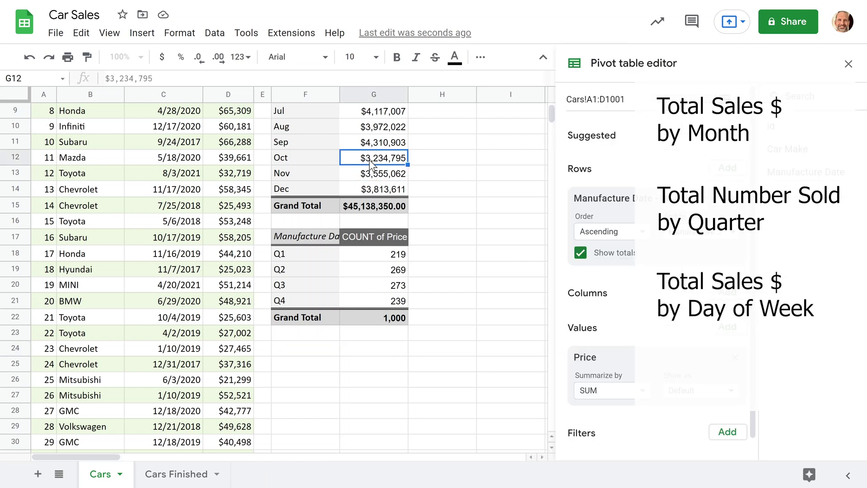
click(359, 209)
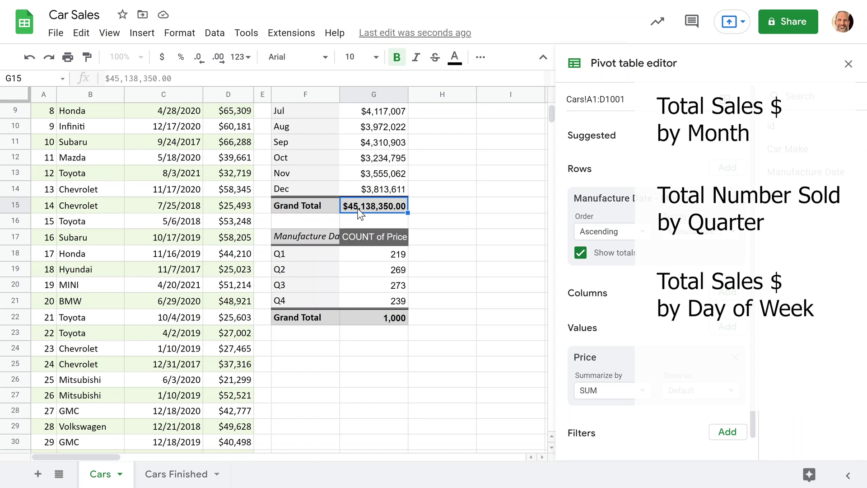
Copy the monthly pivot table with Ctrl+C and paste it at F24
scroll(359, 212, up, 3)
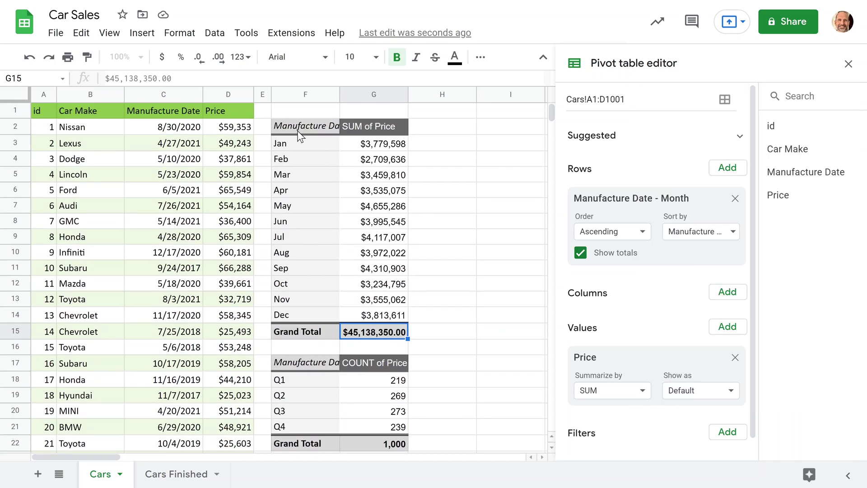
drag(298, 134, 350, 324)
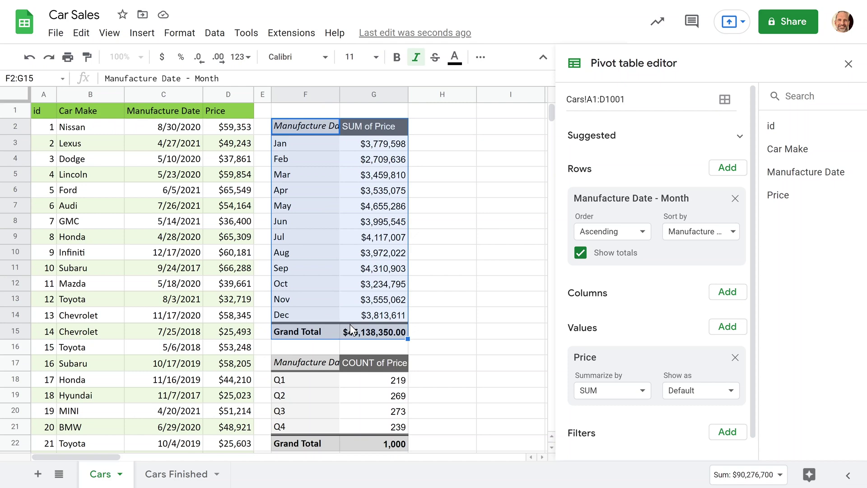
key(ctrl+c)
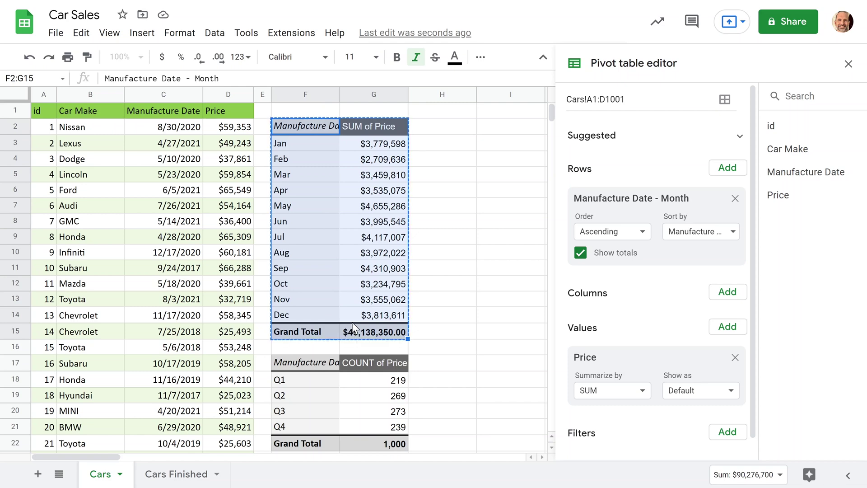
scroll(351, 321, down, 5)
click(311, 257)
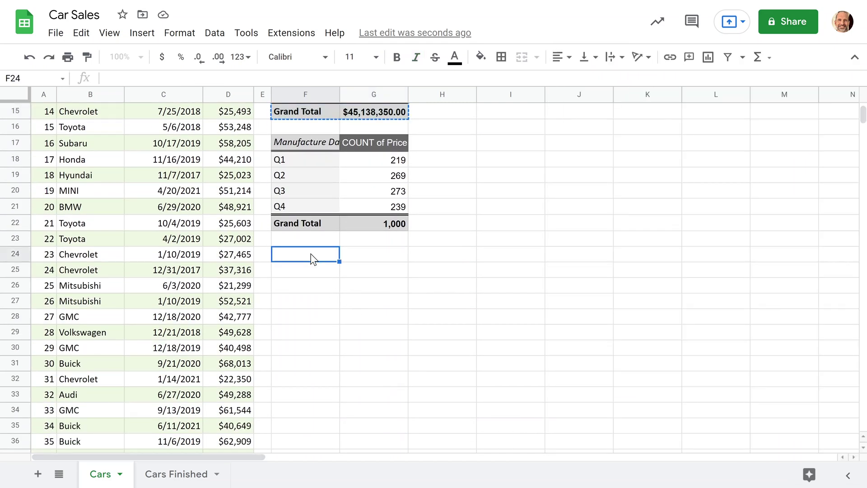
key(ctrl+v)
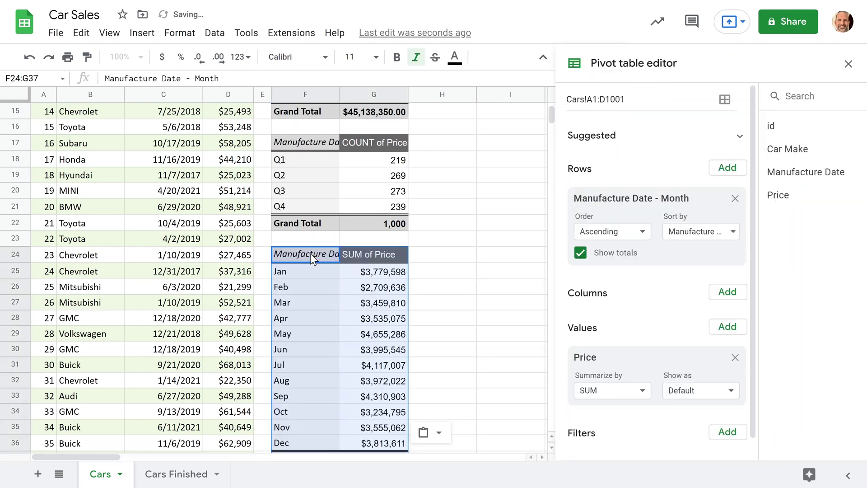
Check the May label and the March, April and June sums in the new pivot
scroll(311, 255, down, 2)
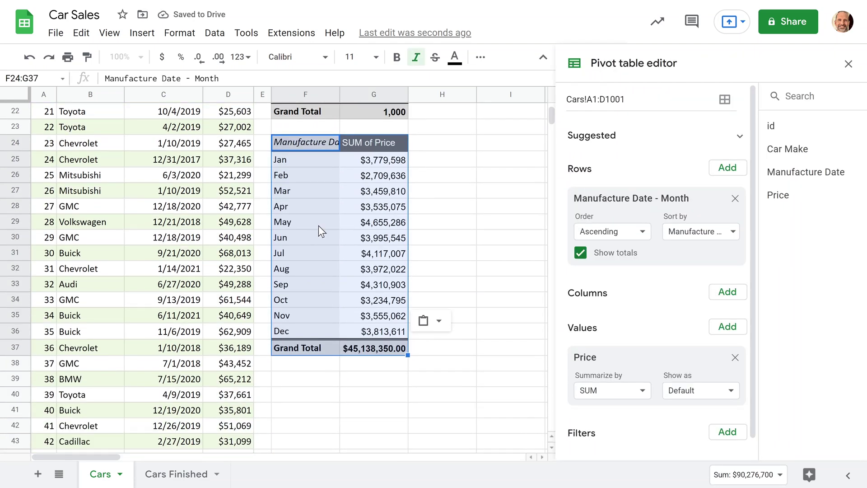
click(319, 226)
click(354, 189)
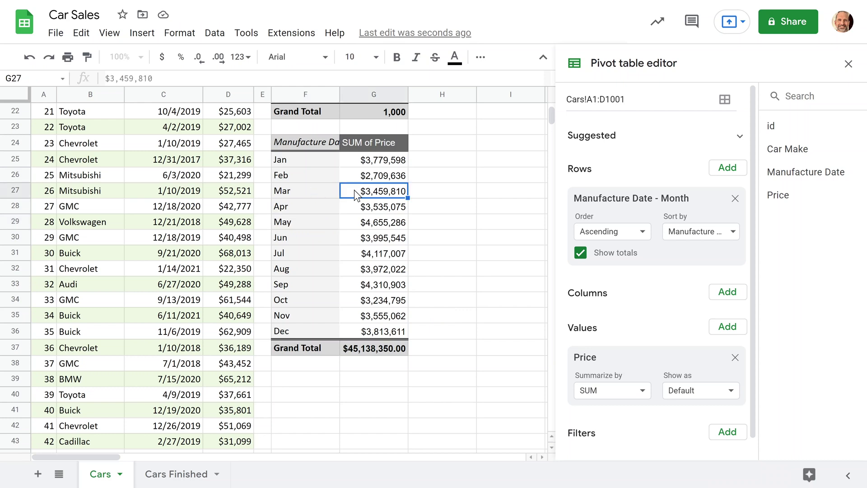
click(361, 211)
click(359, 233)
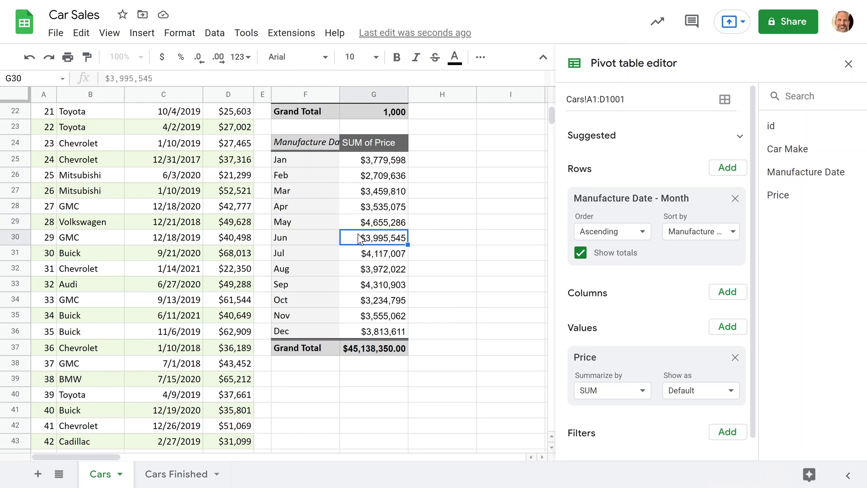
Regroup the new pivot's month rows by Day of the week
click(312, 227)
right_click(311, 227)
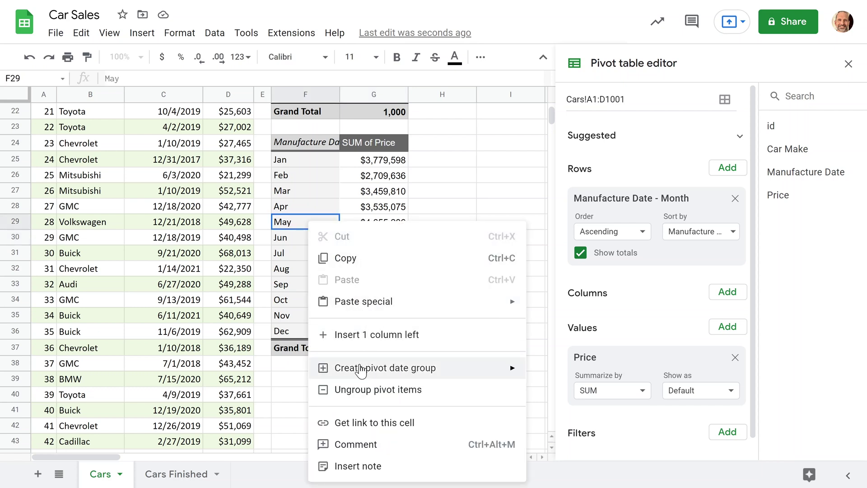
mouse_move(362, 370)
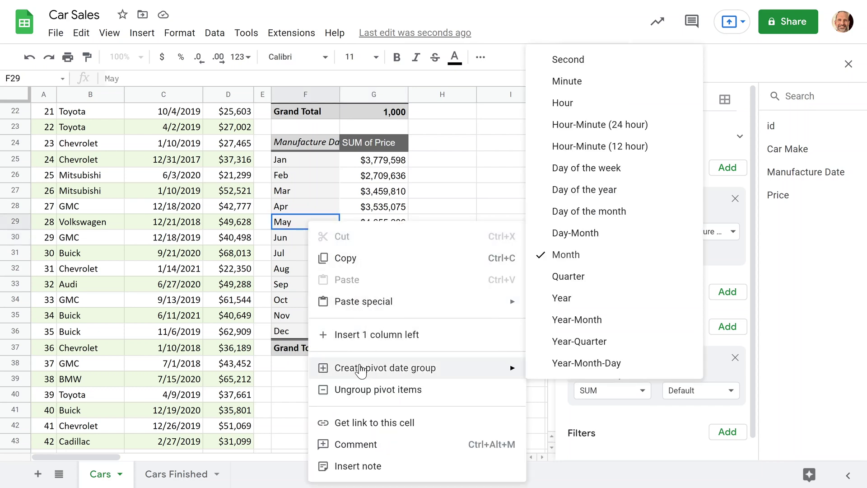
click(613, 178)
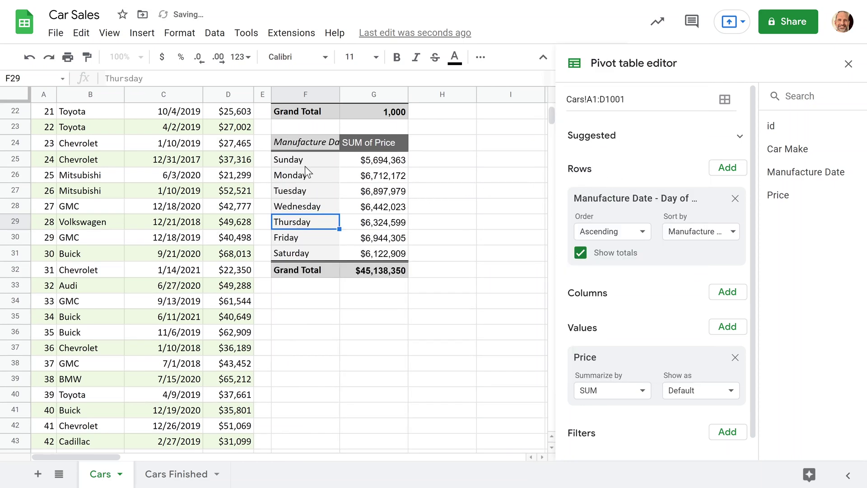
Compare the Sunday–Saturday grand total with the first pivot's, and check Wednesday and Thursday sums
drag(322, 162, 314, 255)
click(353, 270)
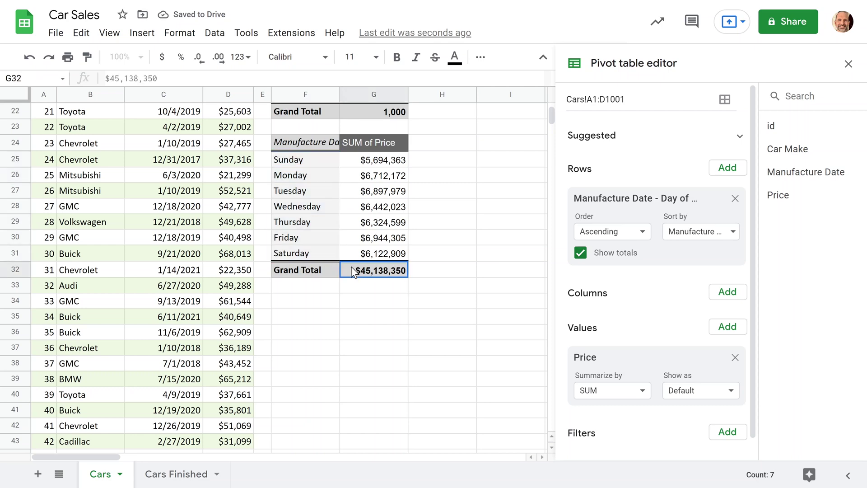
scroll(445, 222, up, 5)
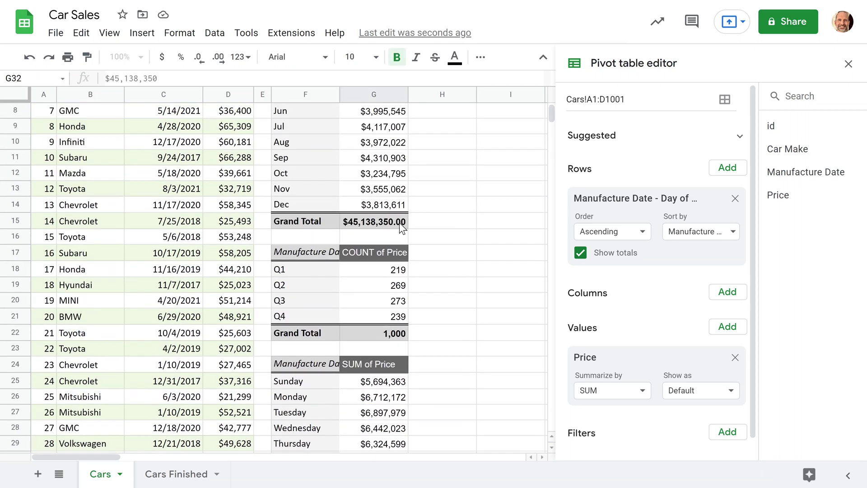
click(399, 222)
scroll(446, 246, down, 3)
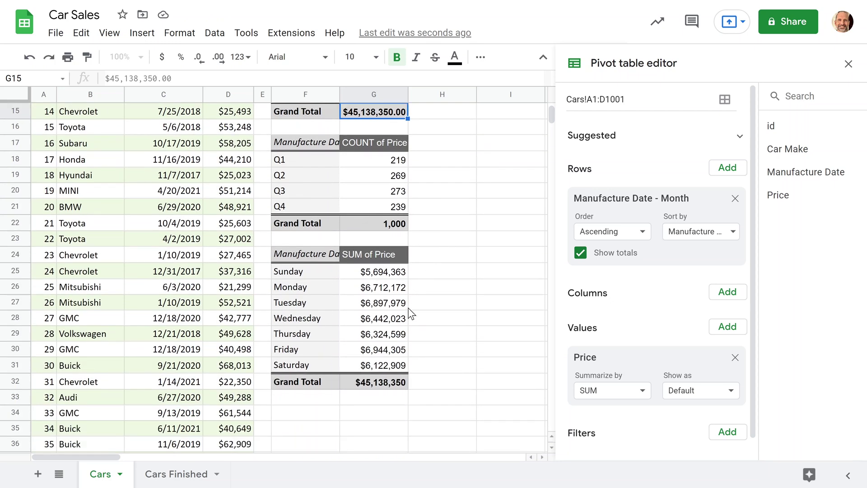
click(400, 321)
click(403, 338)
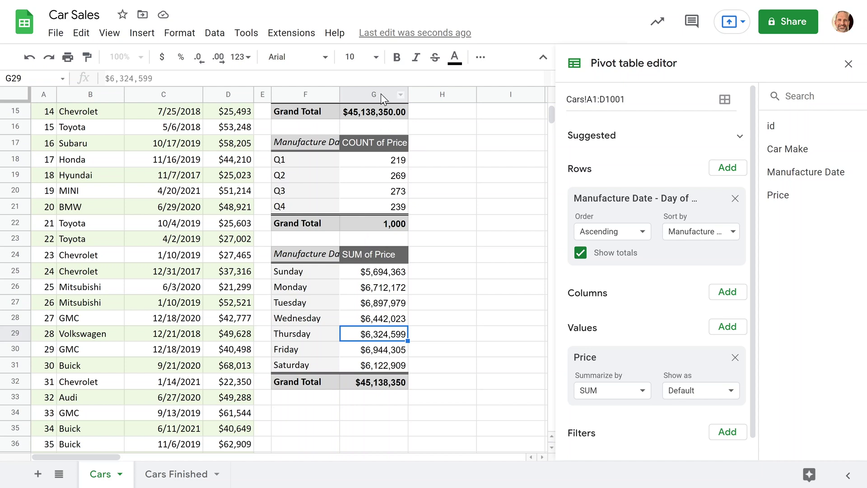
Delete columns F–G holding the three pivot tables, then select F2
drag(381, 94, 315, 95)
right_click(315, 95)
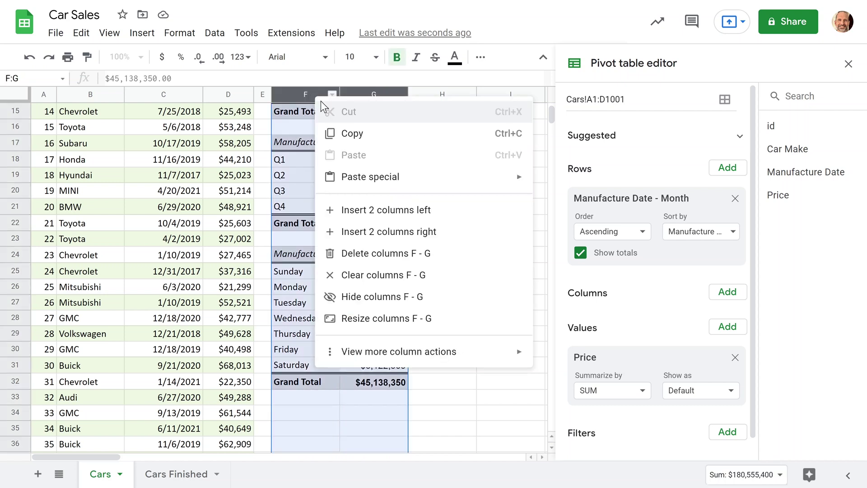
click(352, 252)
click(310, 164)
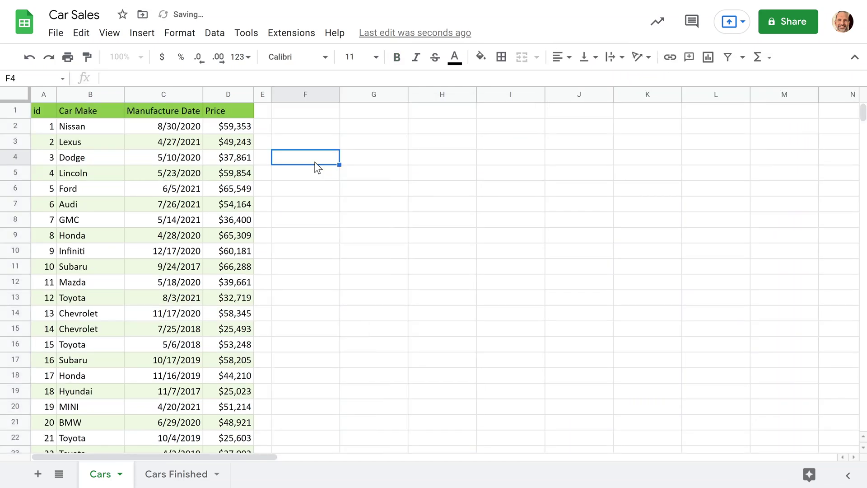
click(329, 131)
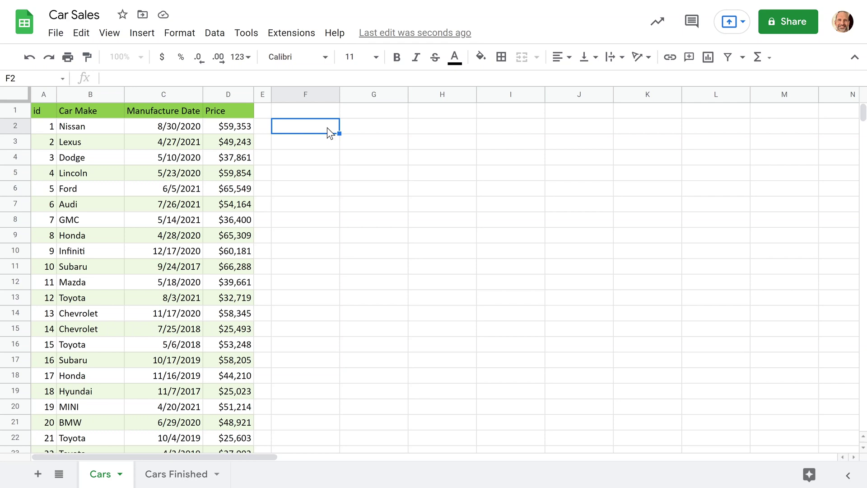
Ask Explore 'sum of Price by month' and drag its QUERY formula into F2
click(799, 480)
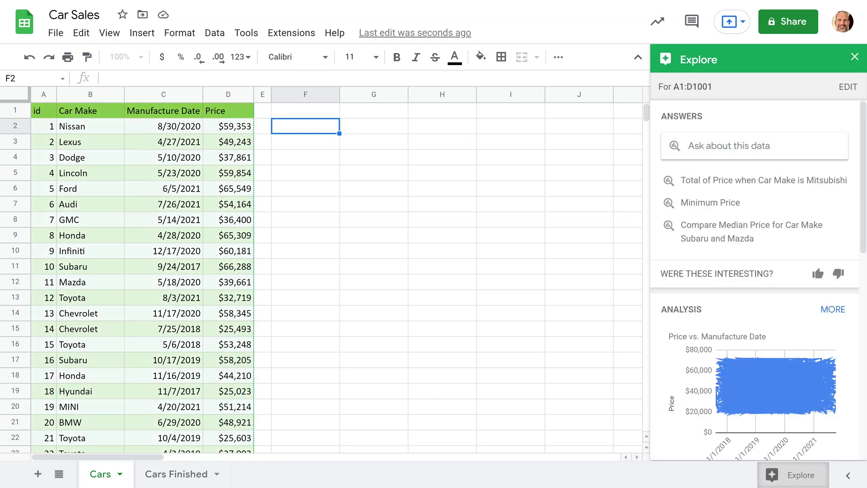
click(728, 149)
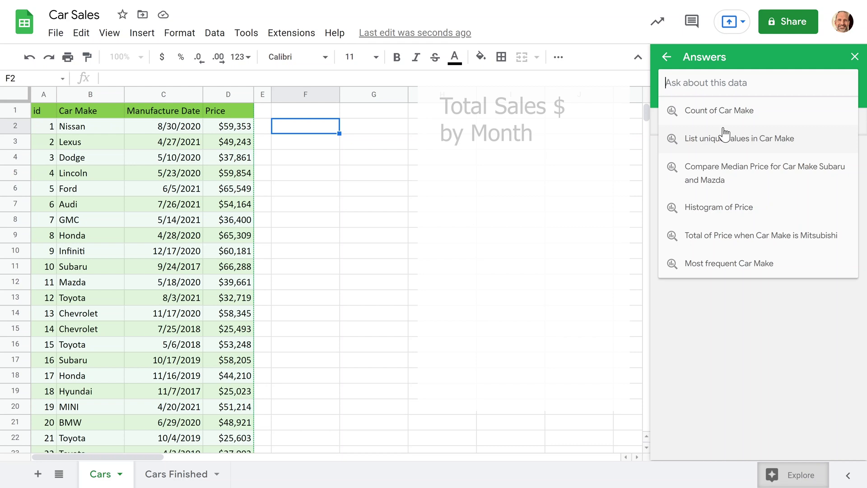
text(sum of )
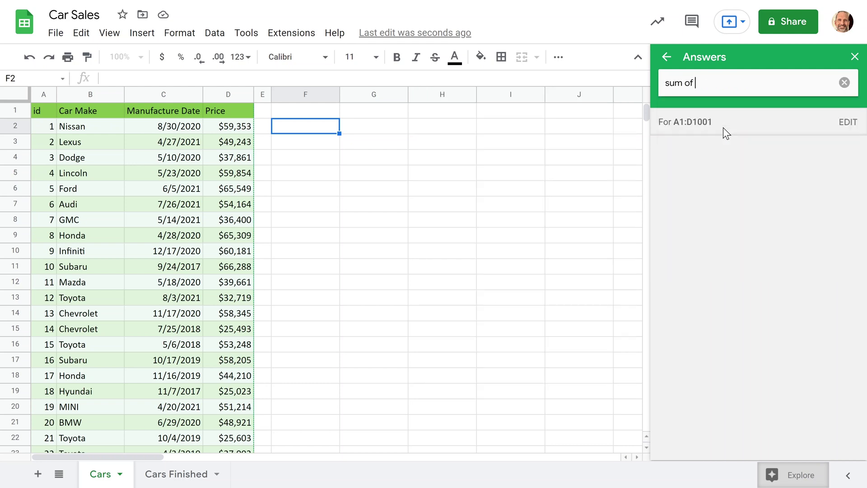
text(Price by month)
key(Return)
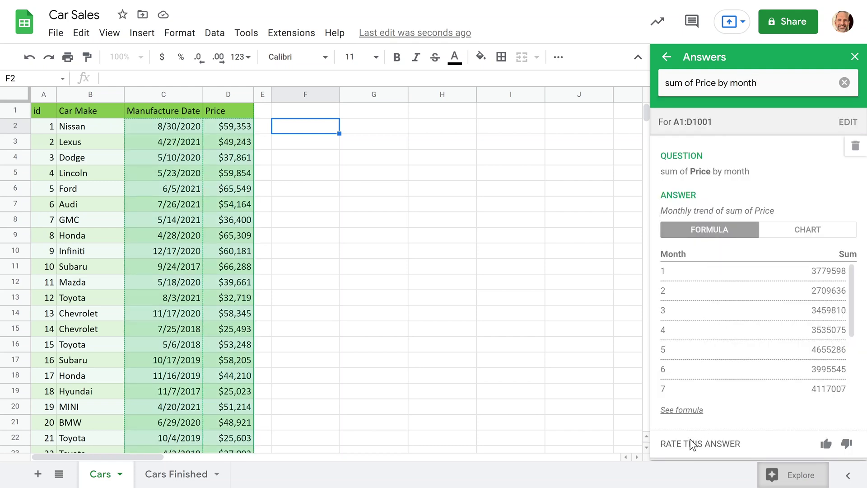
click(690, 408)
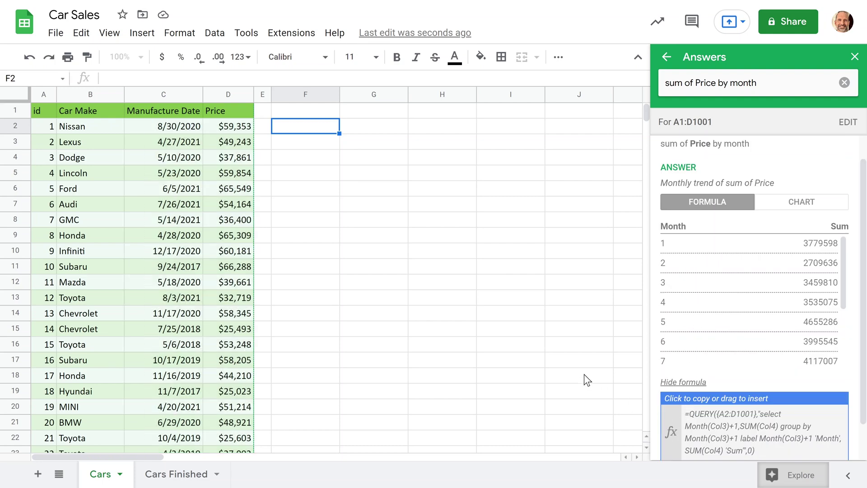
drag(695, 400, 328, 128)
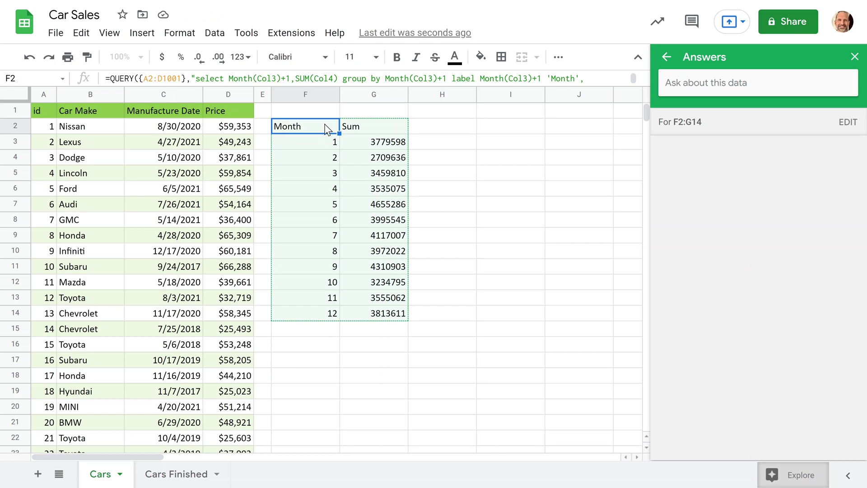
double_click(328, 129)
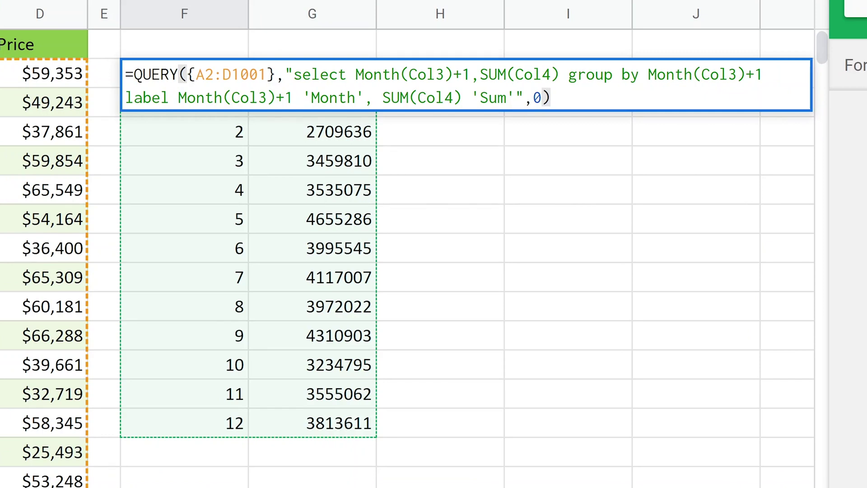
click(197, 75)
key(shift+Right)
key(shift+Right)
key(shift+Right)
key(shift+Right)
key(shift+Right)
key(shift+Right)
key(shift+Right)
key(shift+Right)
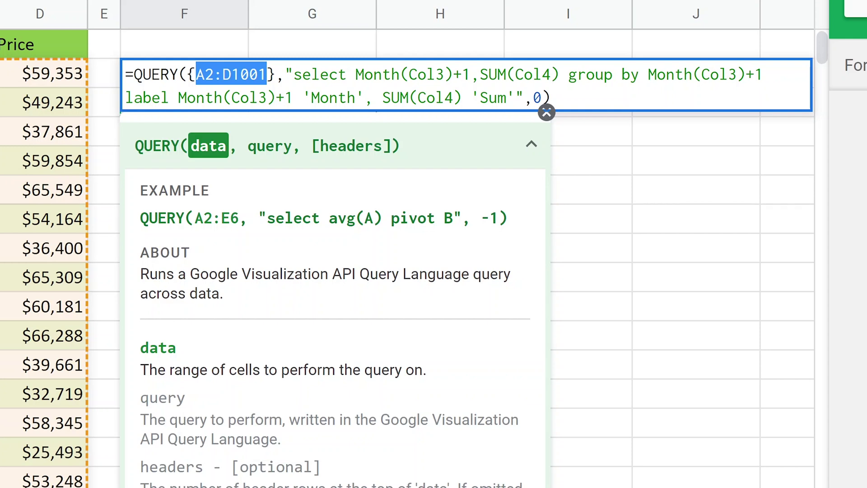
click(320, 74)
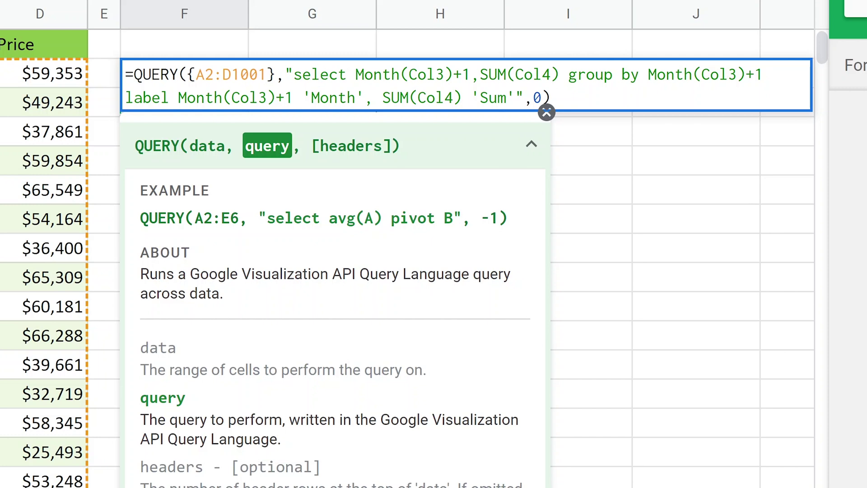
click(427, 74)
click(462, 74)
click(489, 74)
click(595, 74)
click(657, 74)
click(330, 97)
click(489, 98)
click(533, 98)
key(shift+Right)
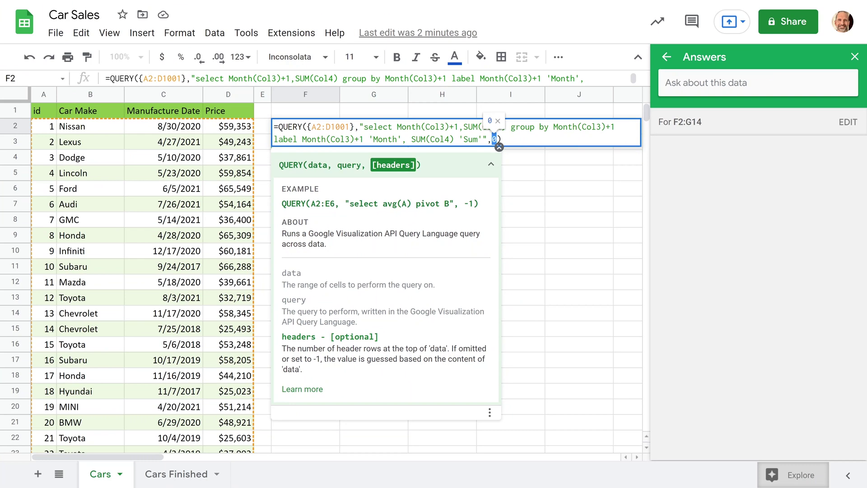
key(Return)
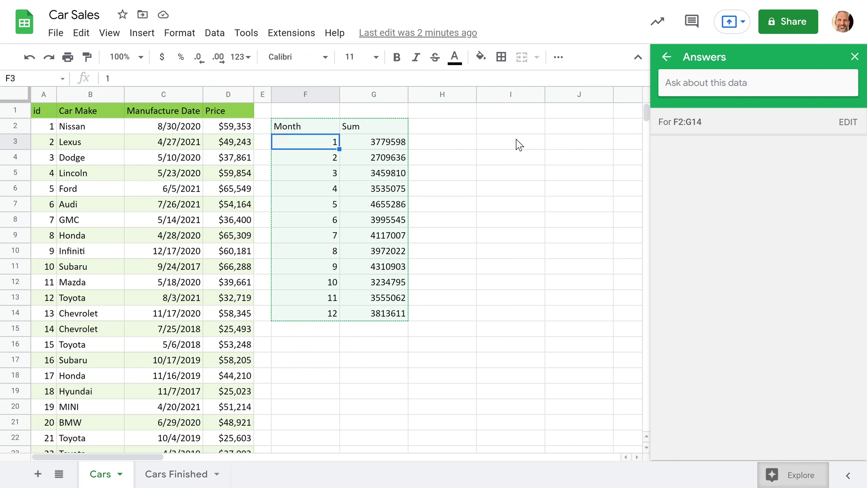
click(332, 176)
Edit F16's quarterly QUERY formula and commit it with Quarter and Count labels
click(332, 346)
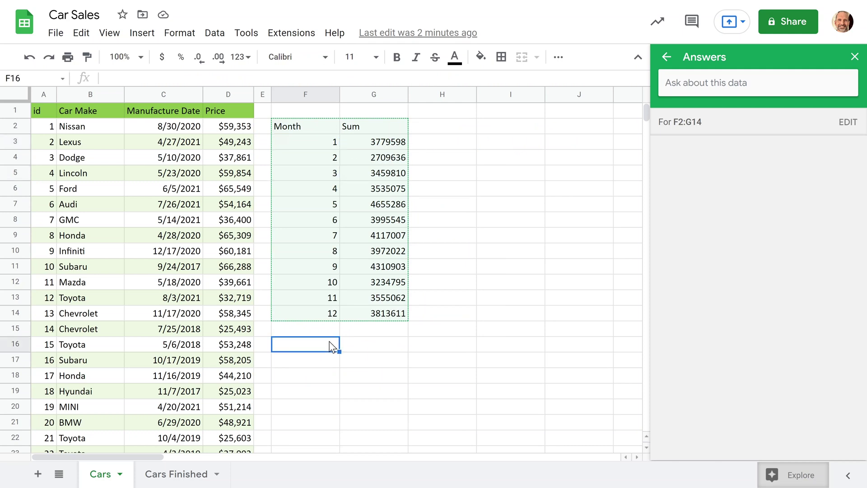
click(723, 82)
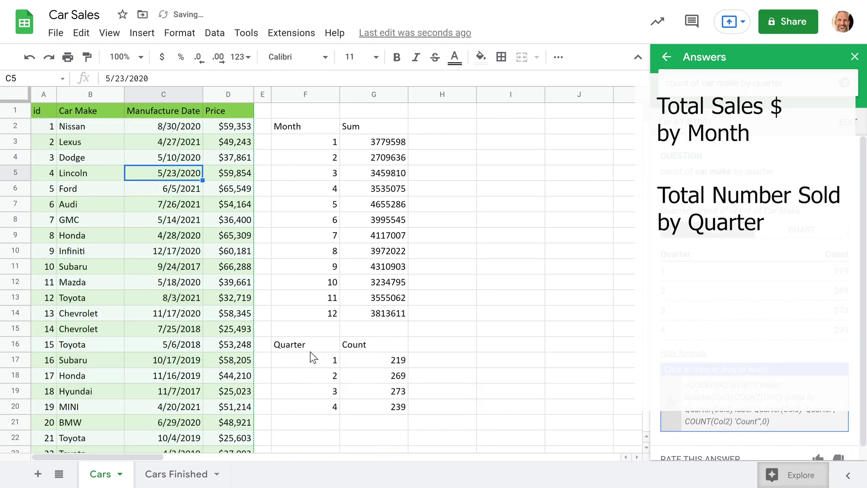
double_click(304, 351)
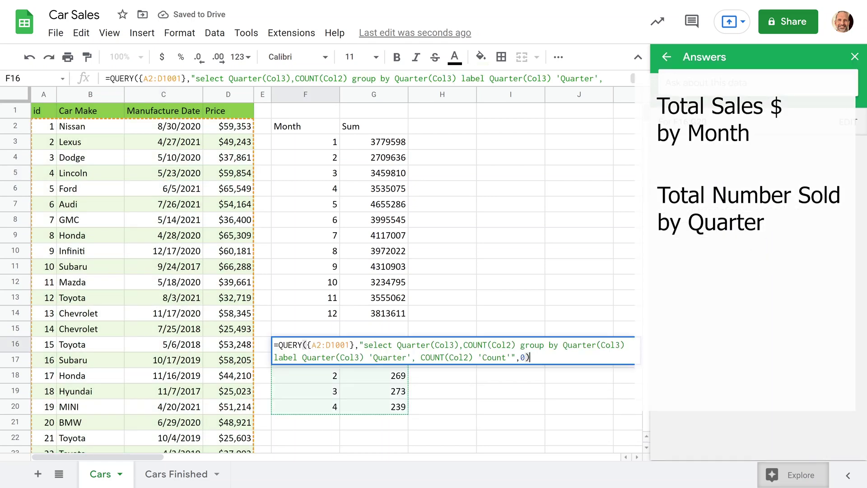
click(416, 344)
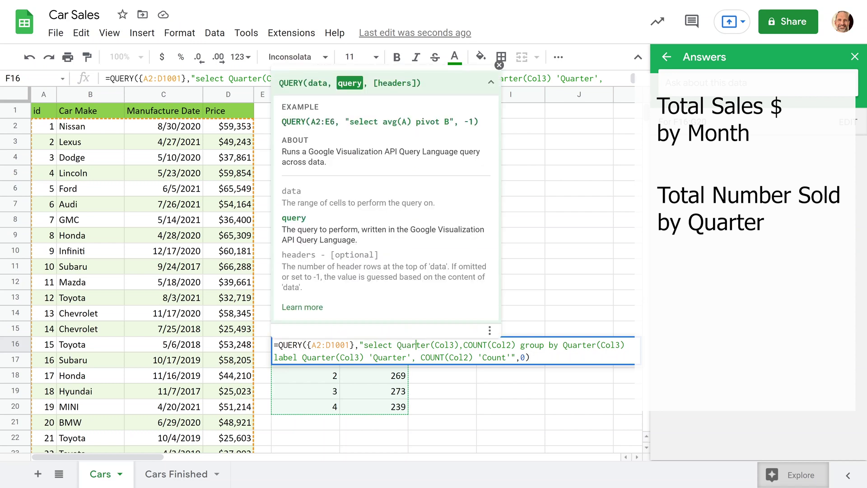
drag(397, 345, 430, 344)
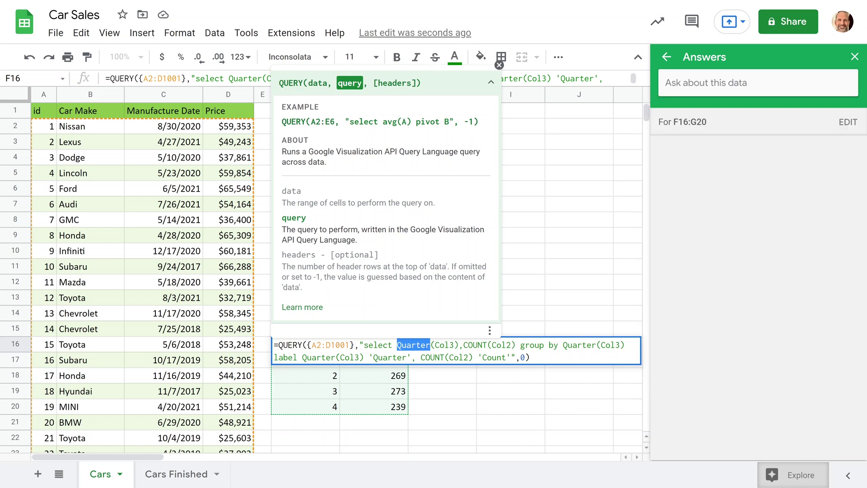
click(459, 345)
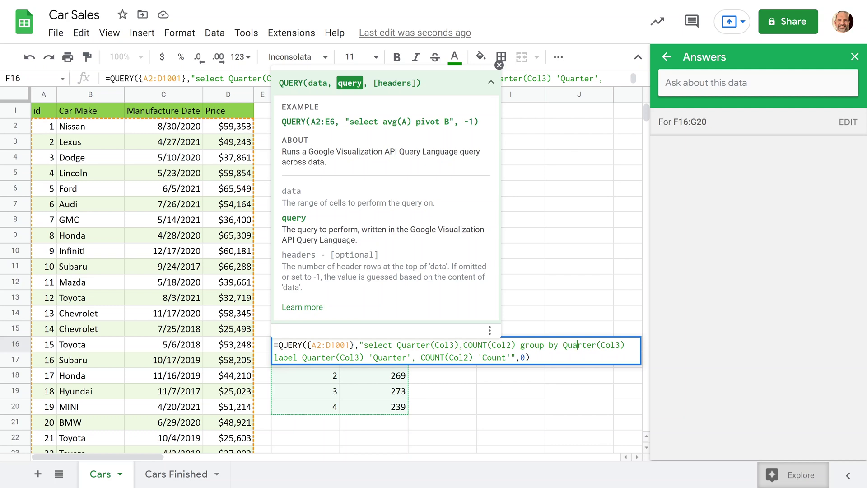
key(shift+Right)
key(shift+Right)
key(shift+Right)
key(shift+Right)
key(shift+Right)
key(End)
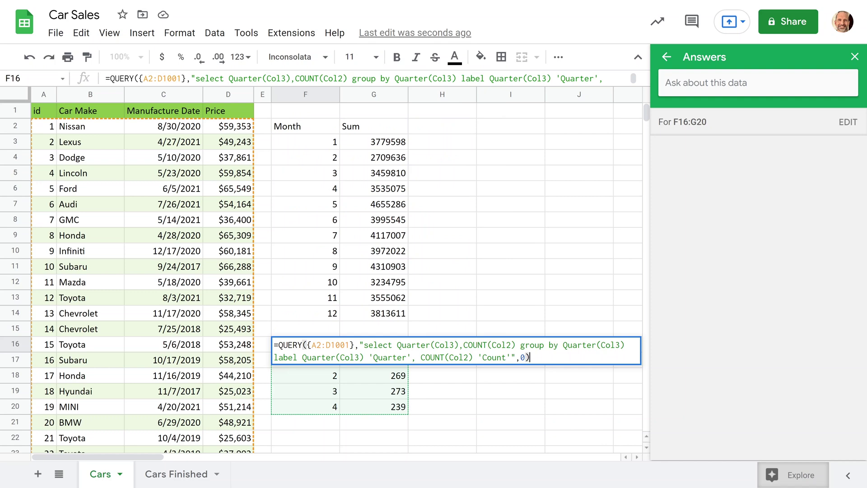
key(Return)
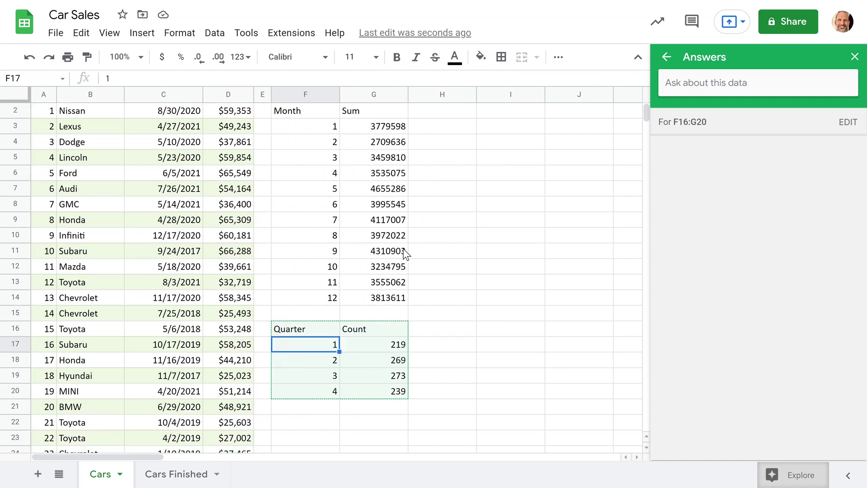
scroll(405, 254, down, 2)
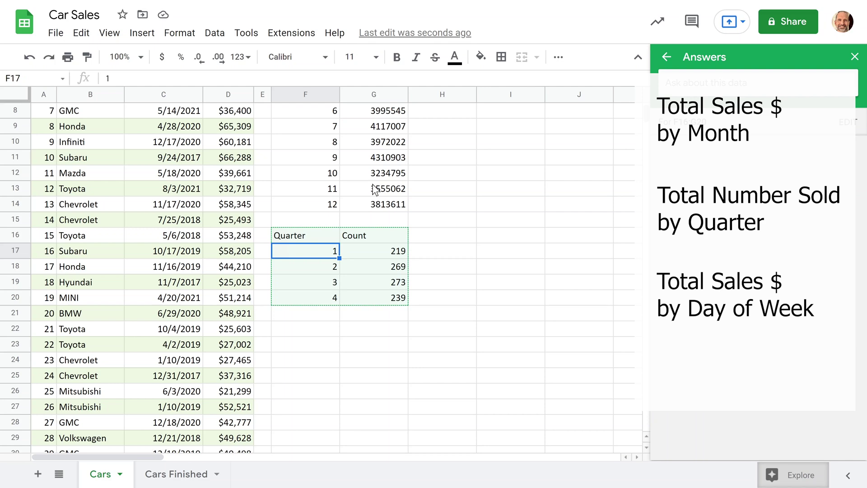
scroll(371, 181, up, 5)
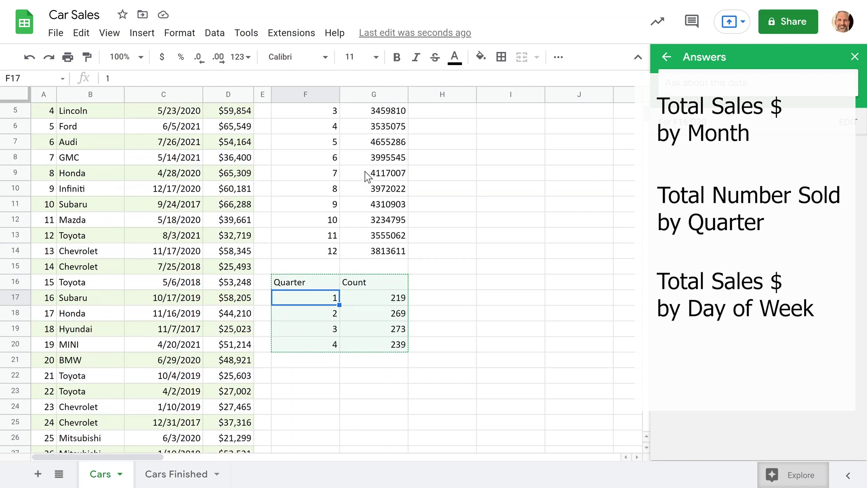
click(366, 144)
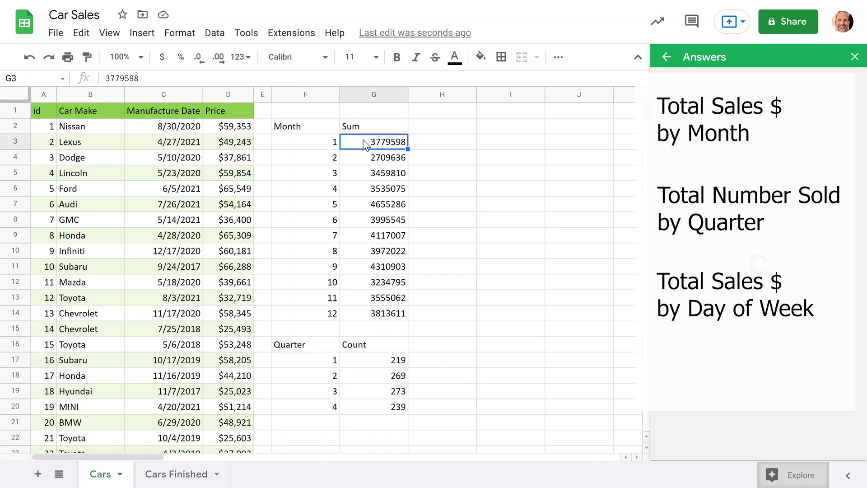
click(365, 161)
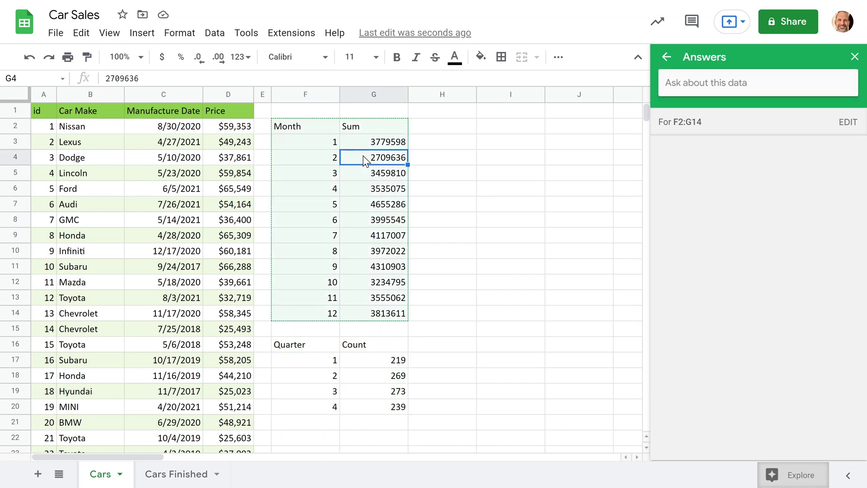
click(306, 130)
click(312, 143)
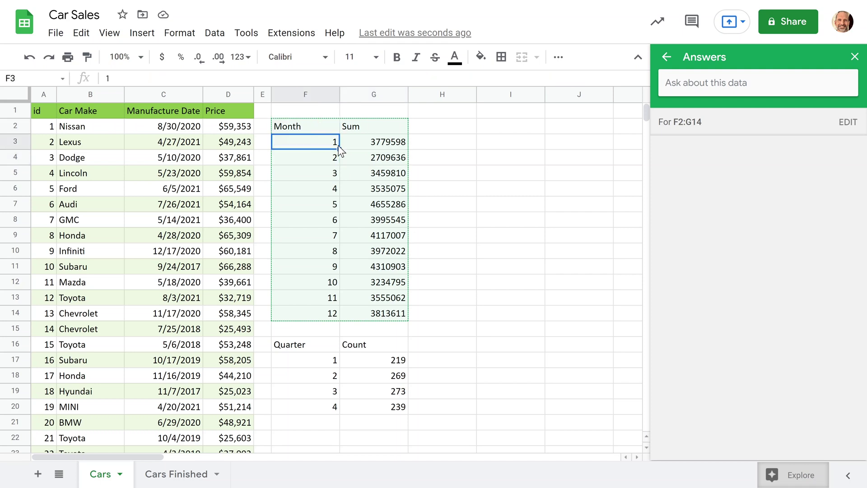
click(325, 173)
click(330, 194)
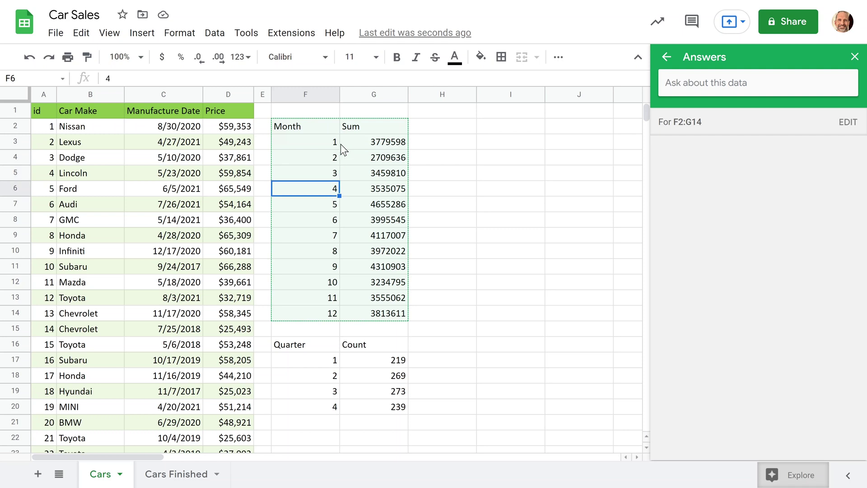
click(343, 156)
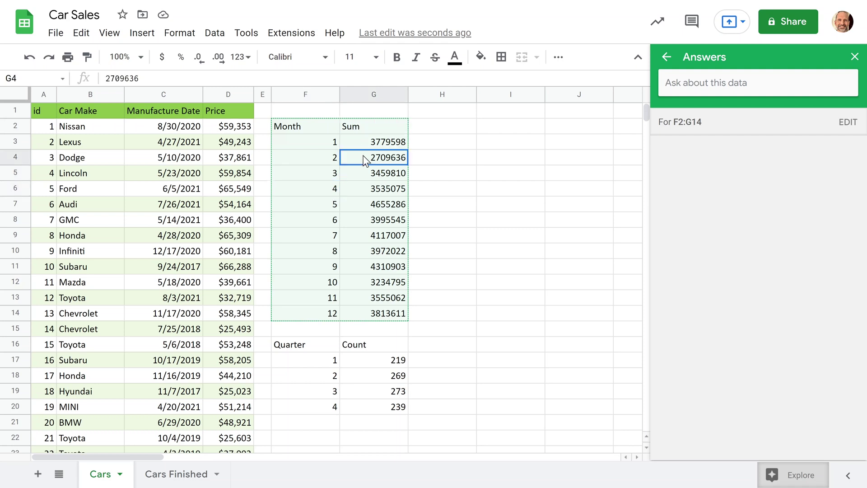
click(323, 133)
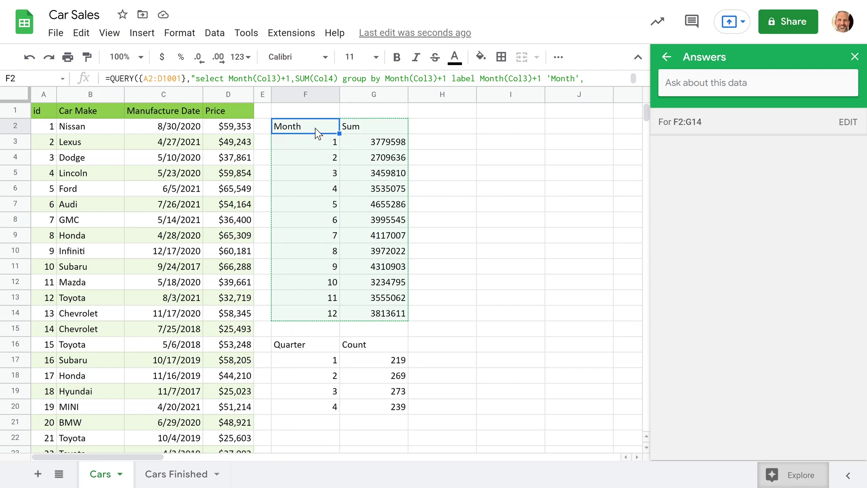
scroll(314, 190, down, 5)
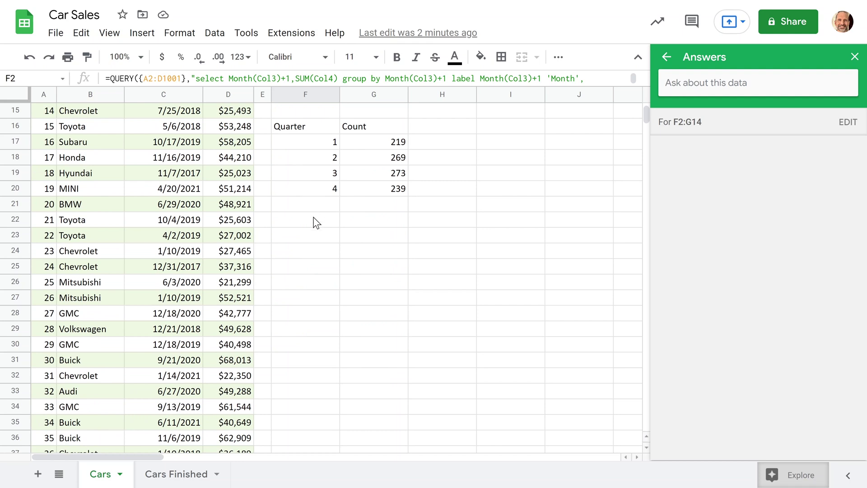
Paste the monthly sales query into F22 and look over the copied Month/Sum table
click(315, 222)
key(ctrl+v)
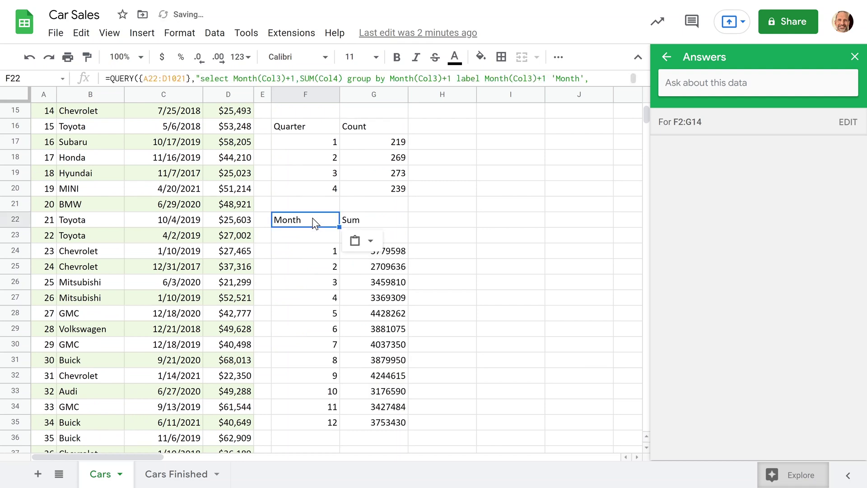
scroll(312, 213, down, 2)
scroll(311, 154, down, 1)
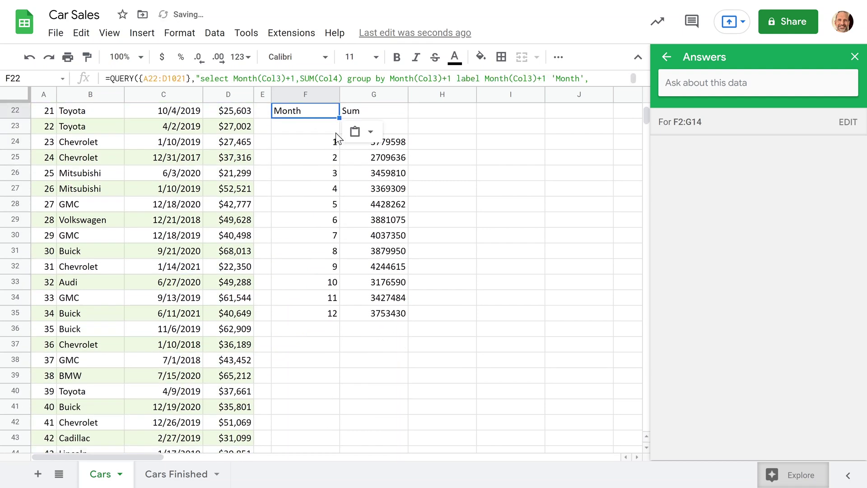
click(361, 113)
click(332, 143)
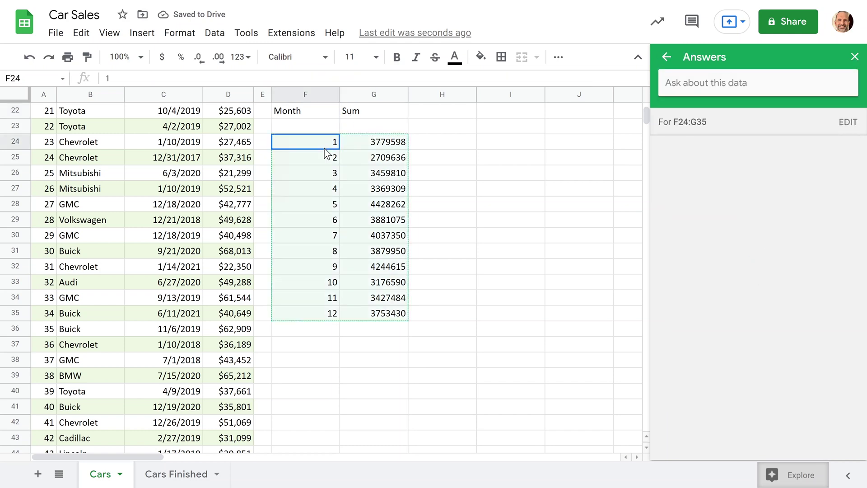
scroll(325, 194, up, 3)
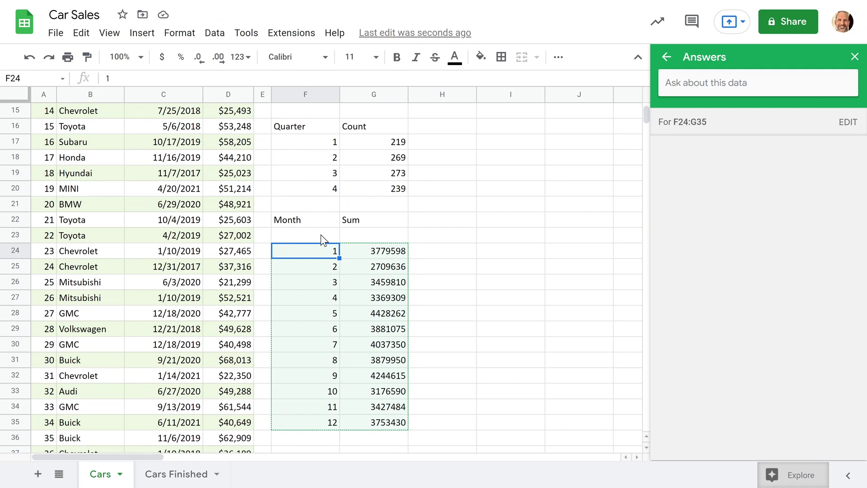
drag(320, 234, 345, 236)
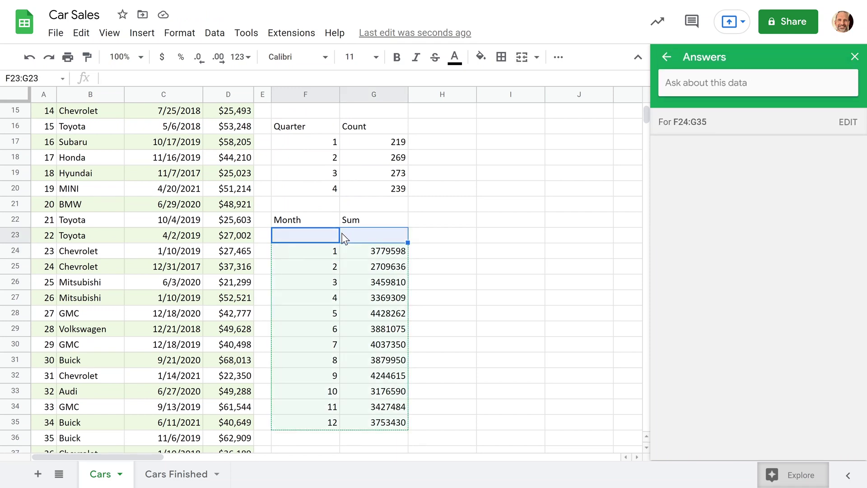
Inspect the copied F22 formula, whose data range has shifted to A22:D1021
click(313, 223)
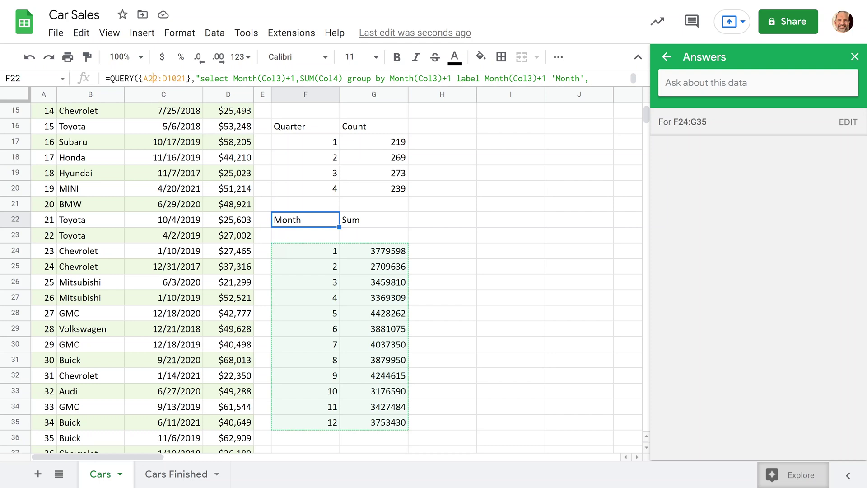
click(152, 79)
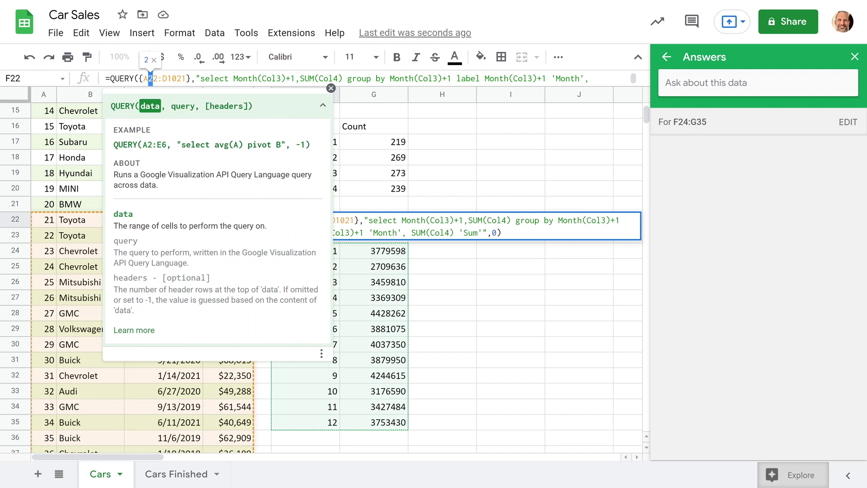
key(Escape)
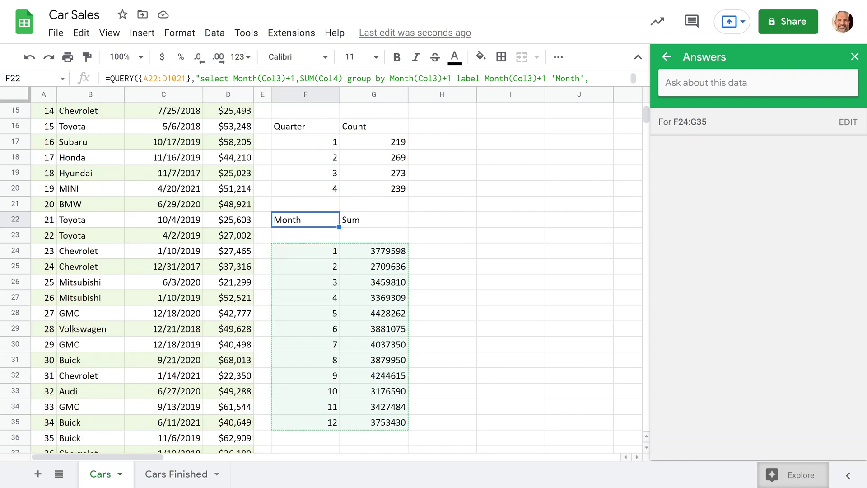
click(228, 344)
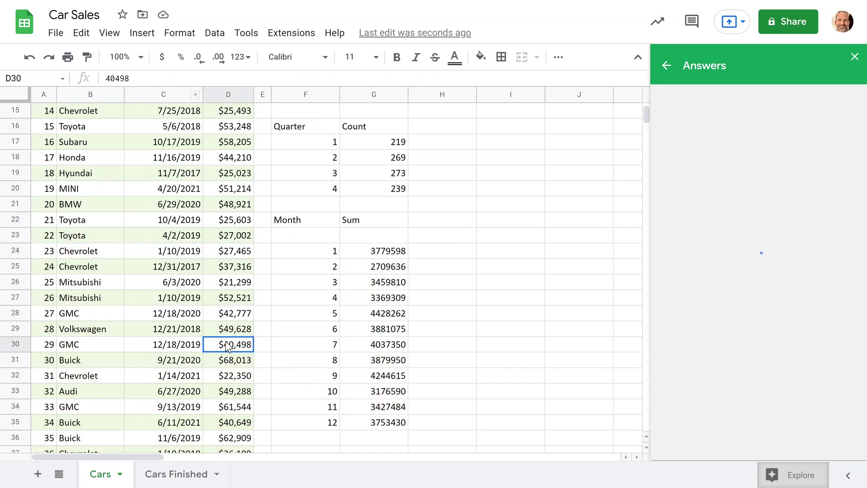
Select the car data A1:D1001 and name it car_sales via the Name box
key(ctrl+Down)
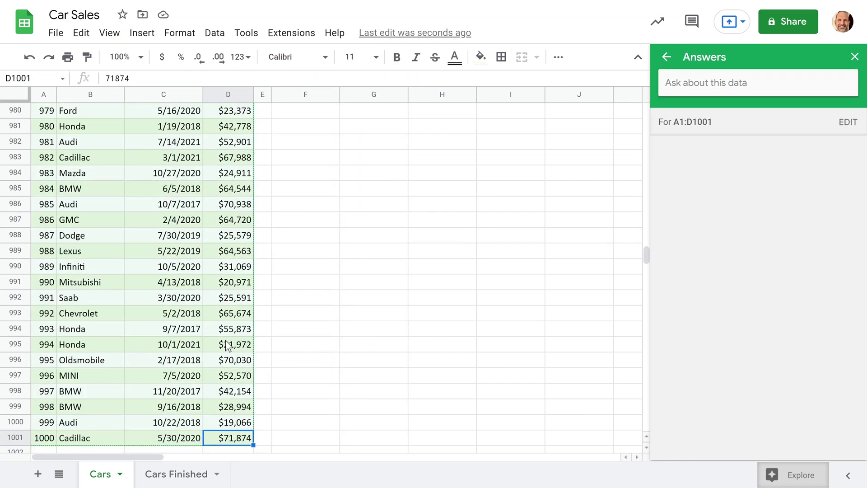
key(ctrl+a)
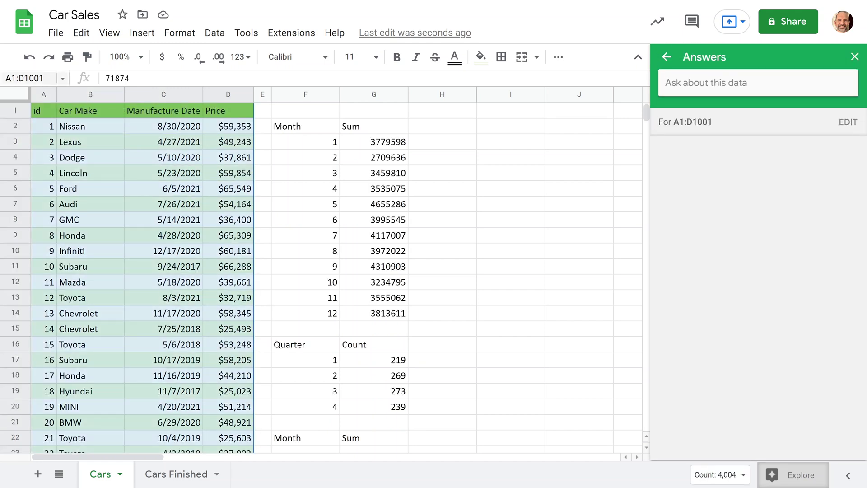
click(27, 78)
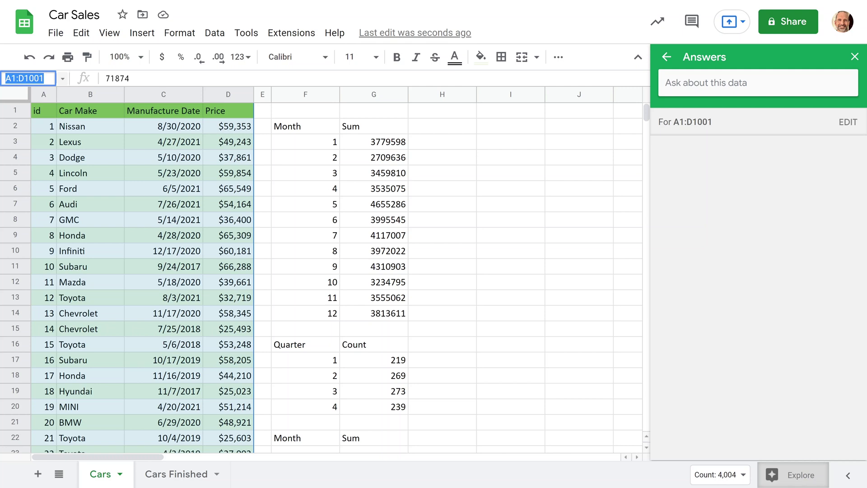
text(car)
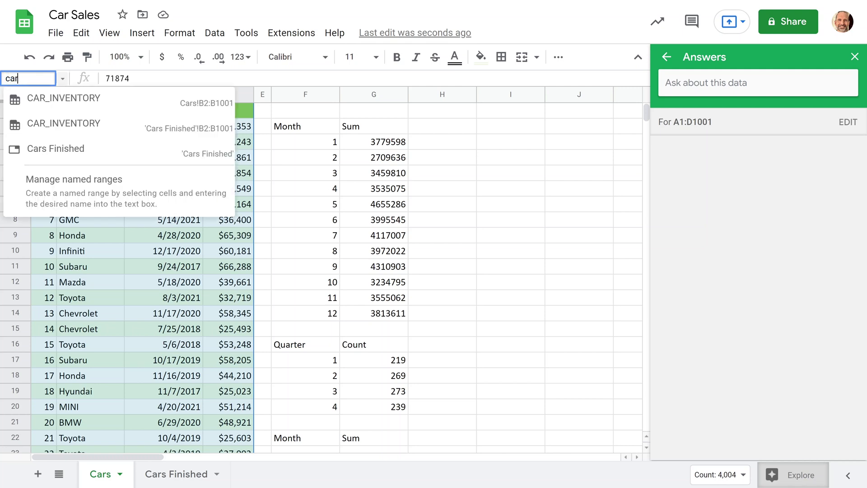
text(_sales)
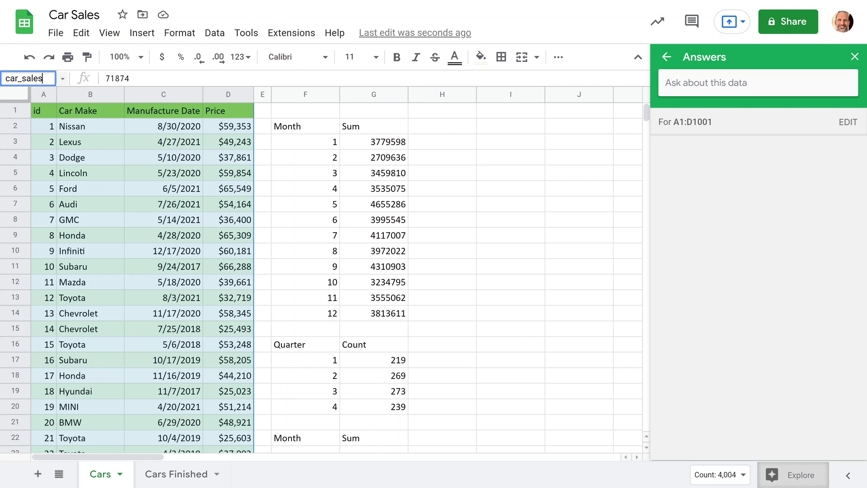
key(Return)
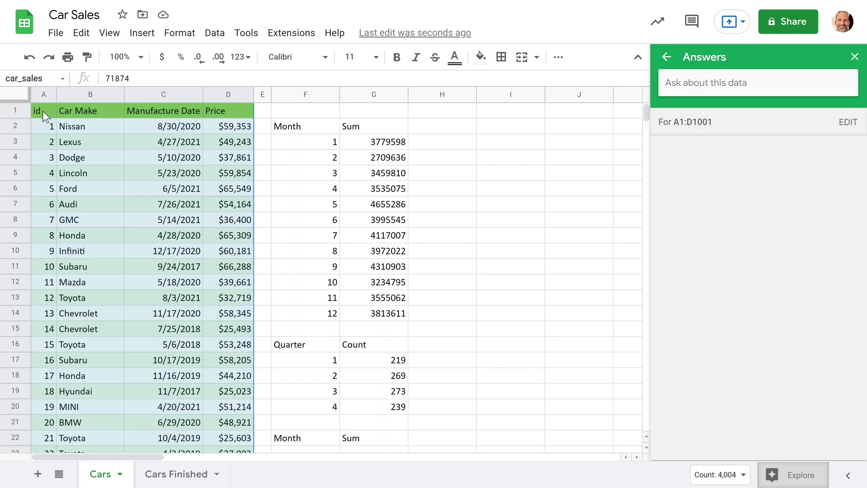
scroll(212, 178, down, 5)
Replace the F22 QUERY's A22:D1021 data range with the car_sales named range
click(317, 222)
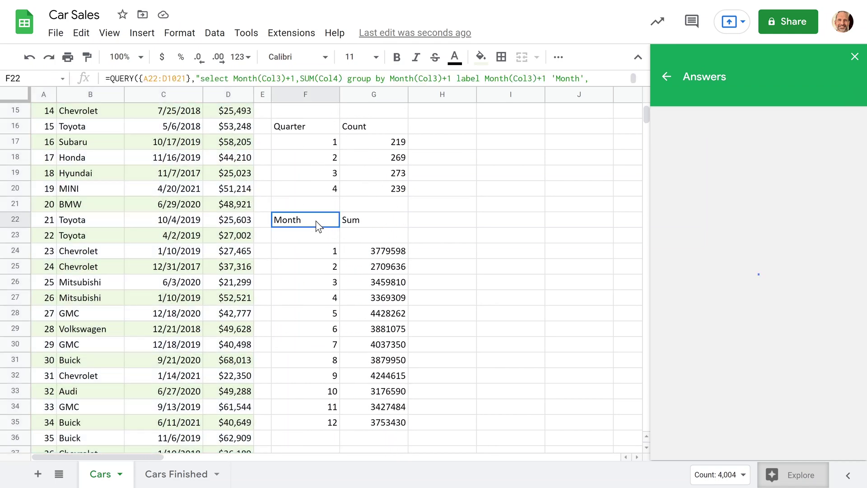
drag(143, 78, 183, 78)
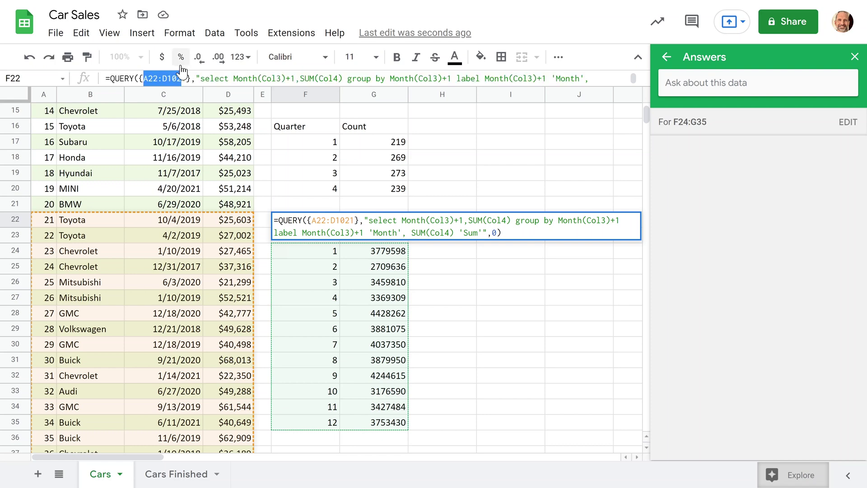
text(car)
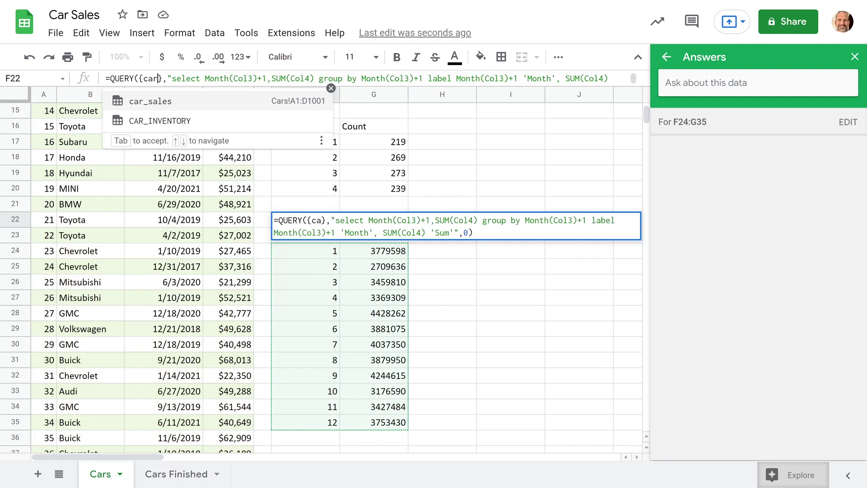
click(170, 101)
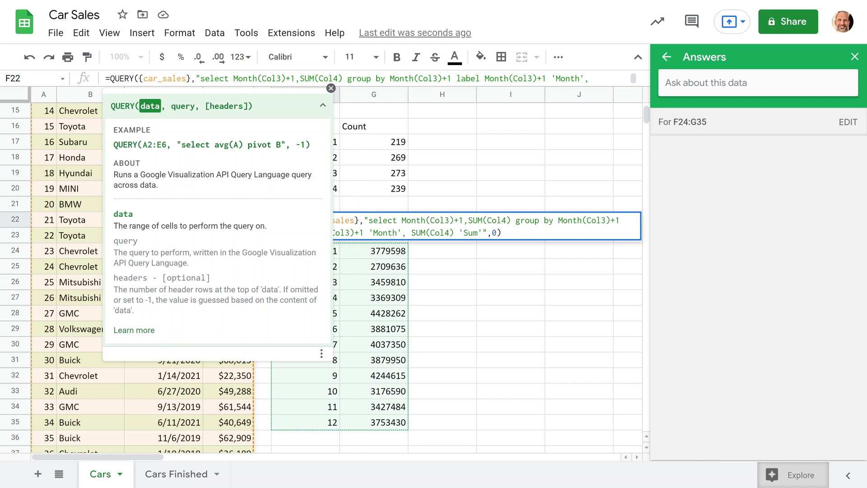
Change the QUERY's headers argument from 0 to 1 and commit the formula
key(Right)
key(Right)
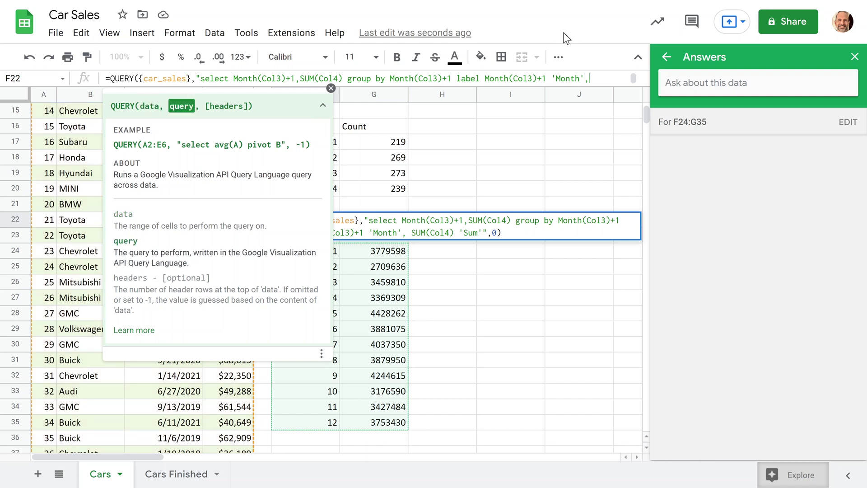
key(Down)
key(Right)
key(Right)
key(Right)
key(Right)
key(Right)
key(Right)
key(Right)
key(Right)
key(Right)
key(Right)
key(Right)
key(Right)
key(Right)
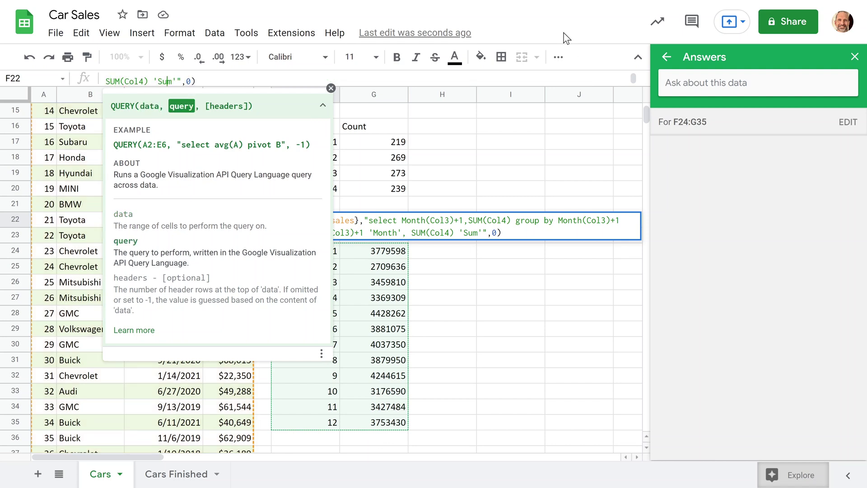
key(Right)
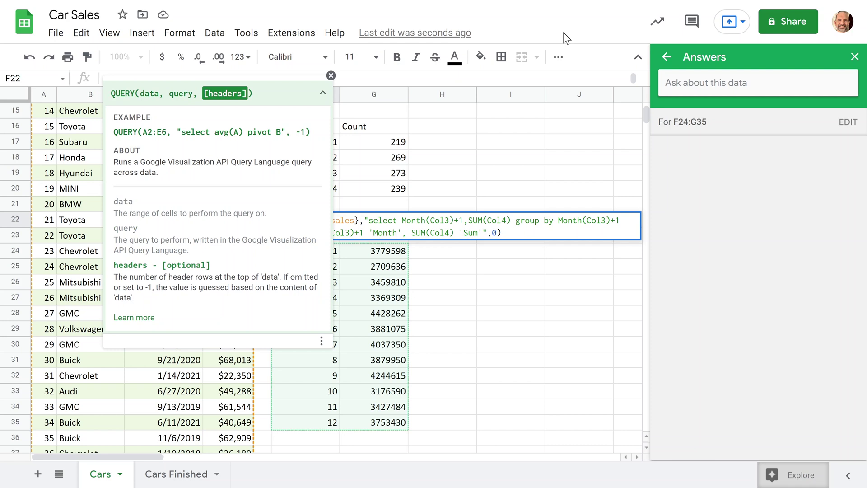
click(331, 75)
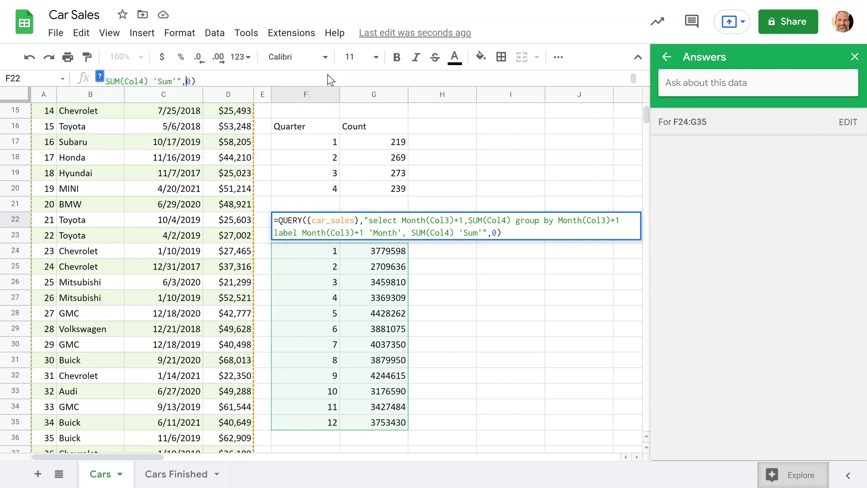
key(Delete)
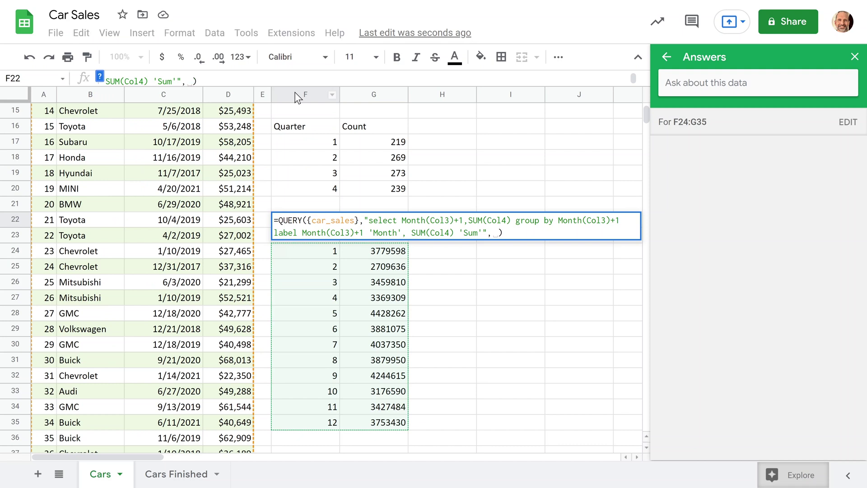
text(1)
key(Return)
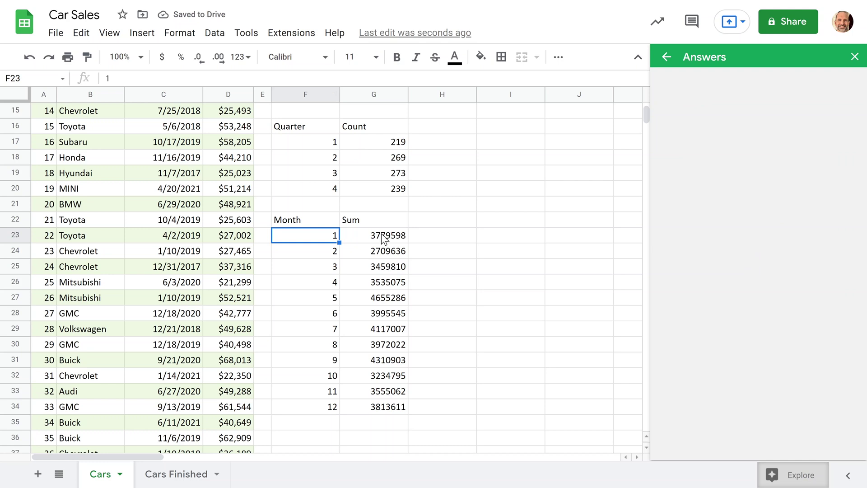
Check the monthly Sum total, then edit the F22 QUERY with its first Month selected
drag(385, 238, 389, 406)
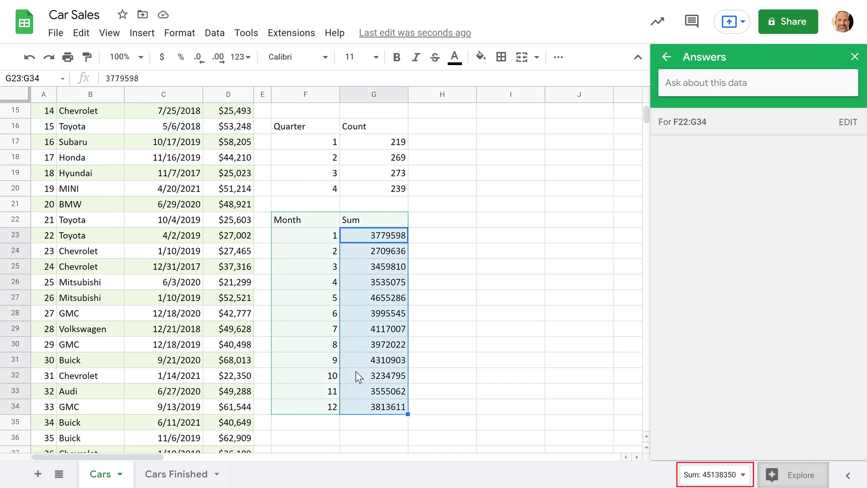
click(316, 318)
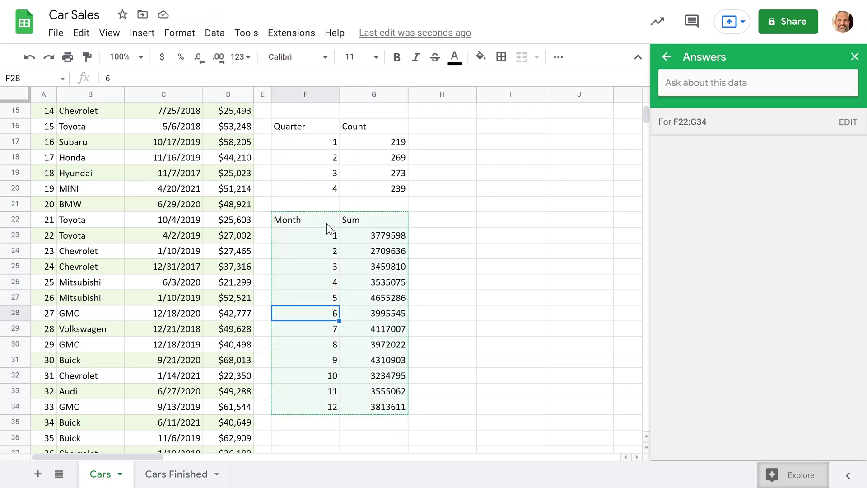
click(326, 224)
key(Return)
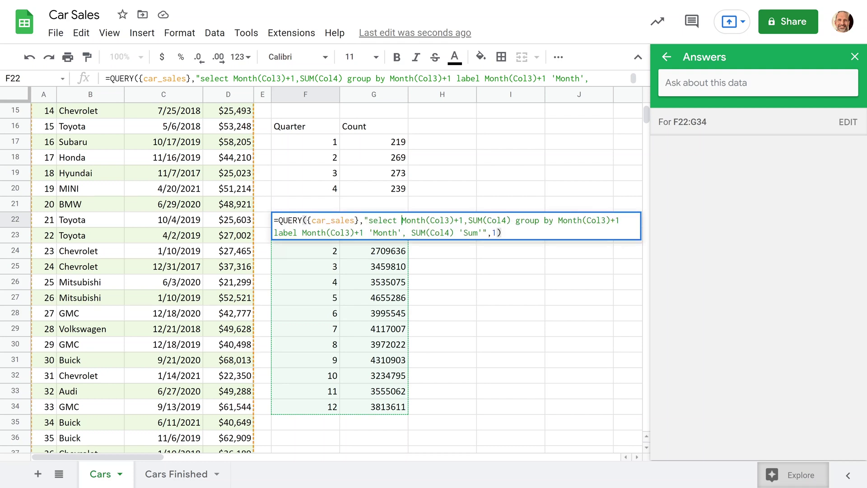
drag(402, 220, 422, 220)
click(454, 220)
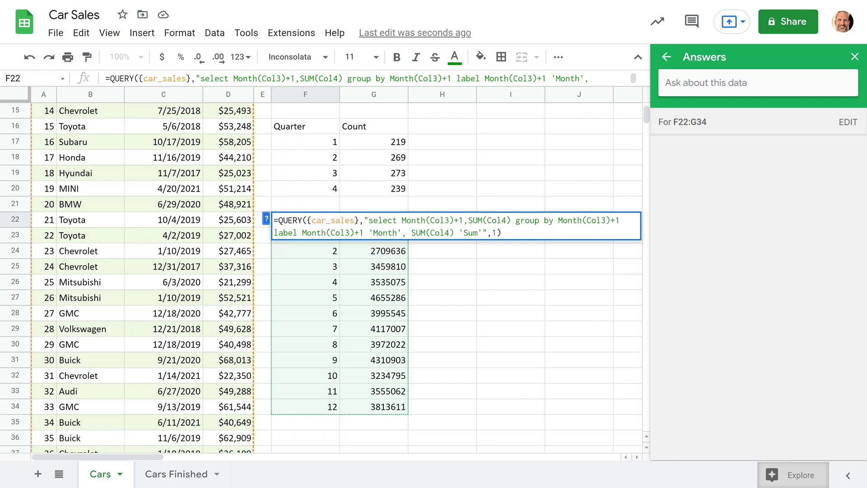
click(426, 220)
drag(426, 220, 402, 220)
key(alt+Tab)
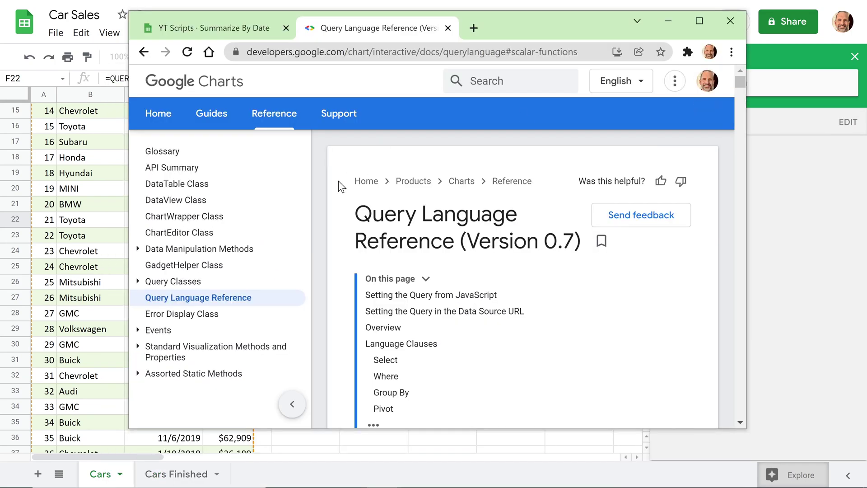
drag(355, 214, 574, 241)
scroll(470, 291, down, 5)
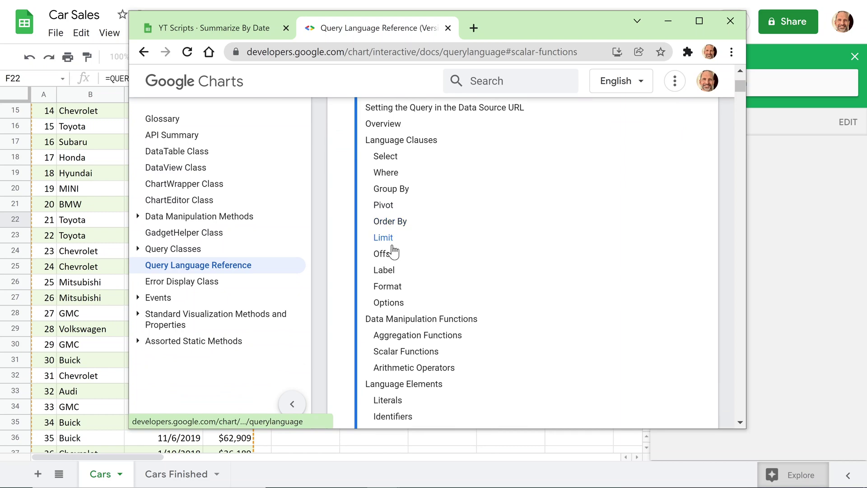
scroll(389, 267, down, 2)
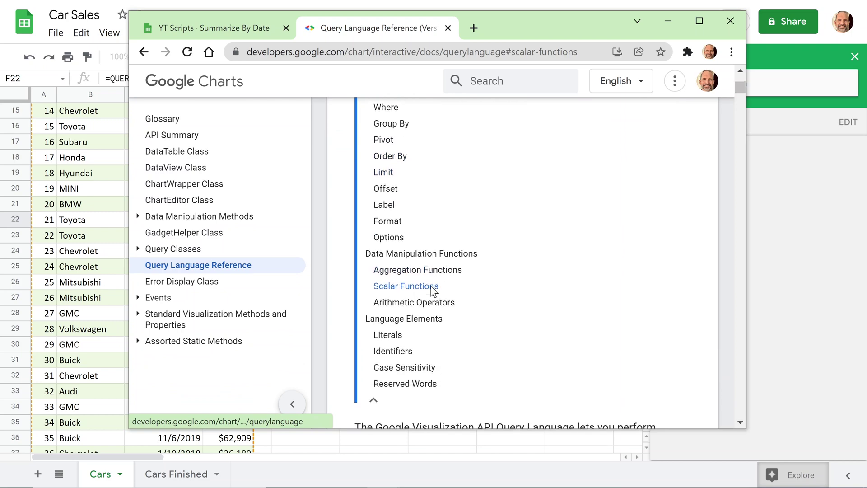
click(431, 287)
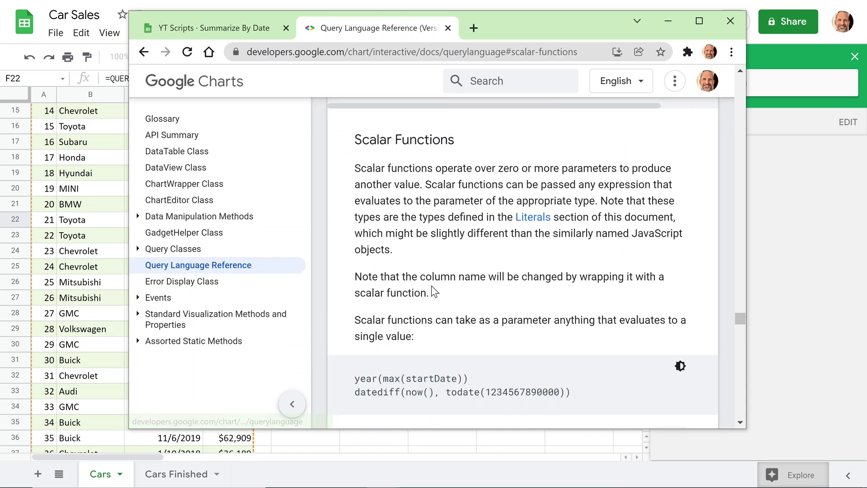
scroll(431, 278, down, 10)
scroll(433, 280, down, 3)
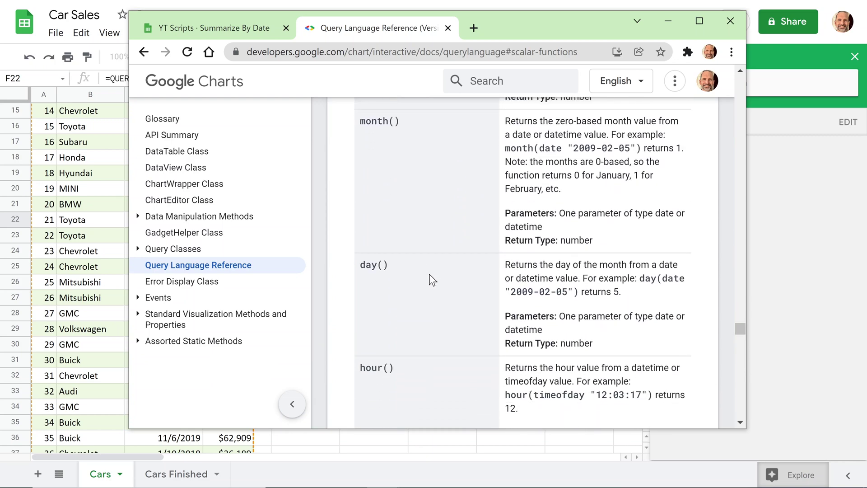
scroll(433, 280, down, 3)
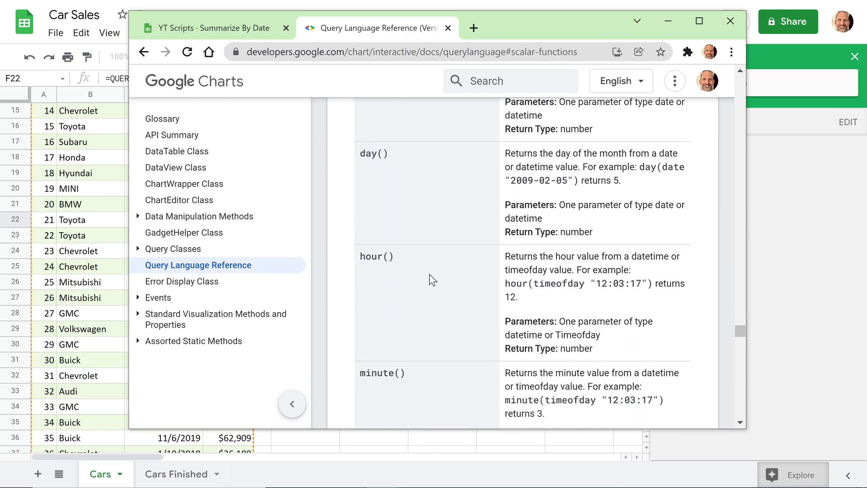
scroll(432, 280, down, 10)
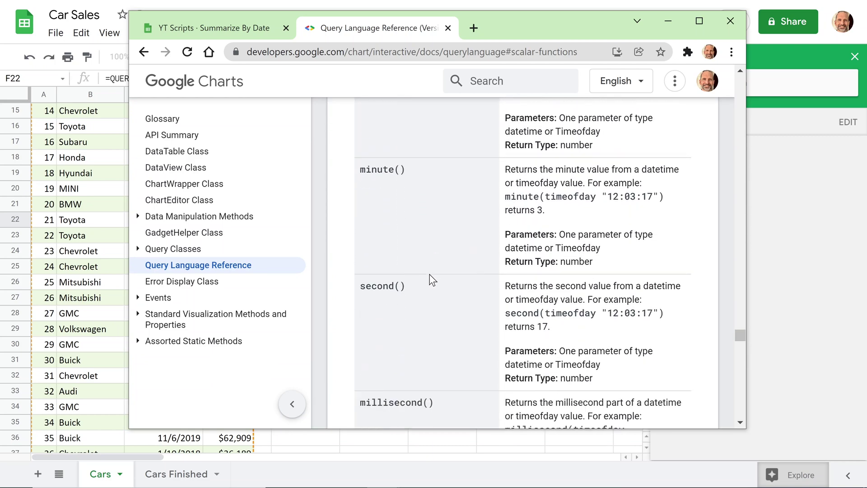
scroll(433, 280, down, 4)
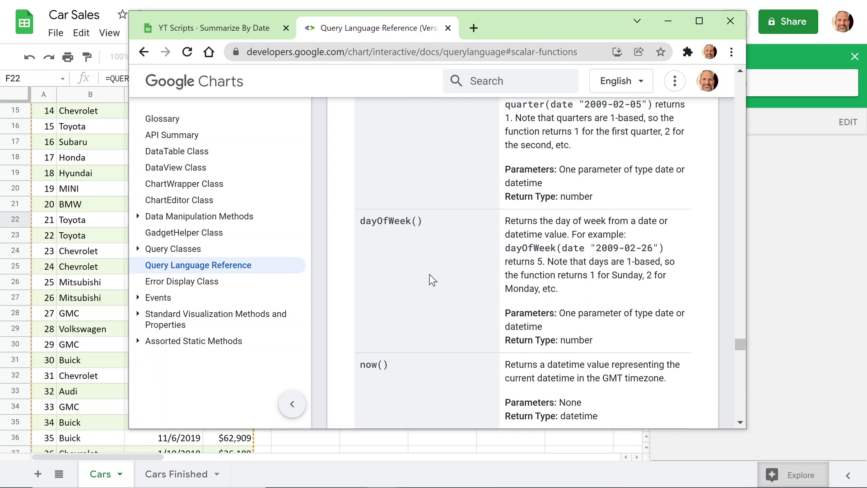
scroll(400, 167, up, 1)
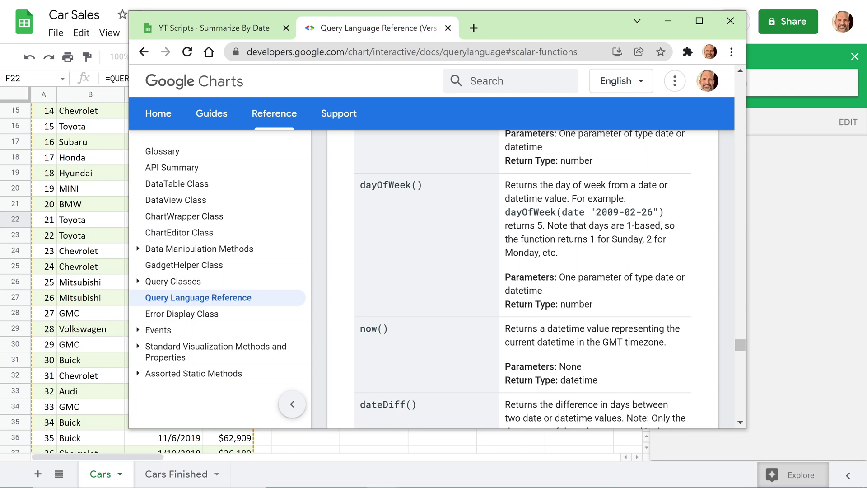
drag(505, 185, 657, 185)
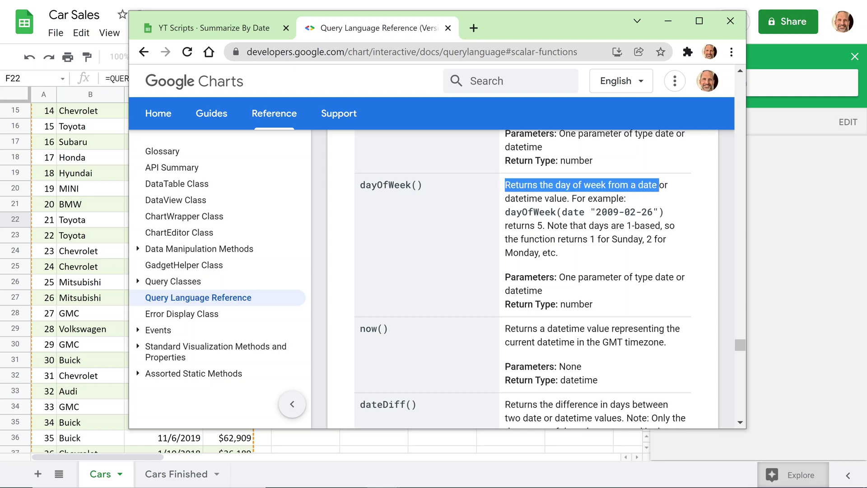
drag(388, 184, 360, 185)
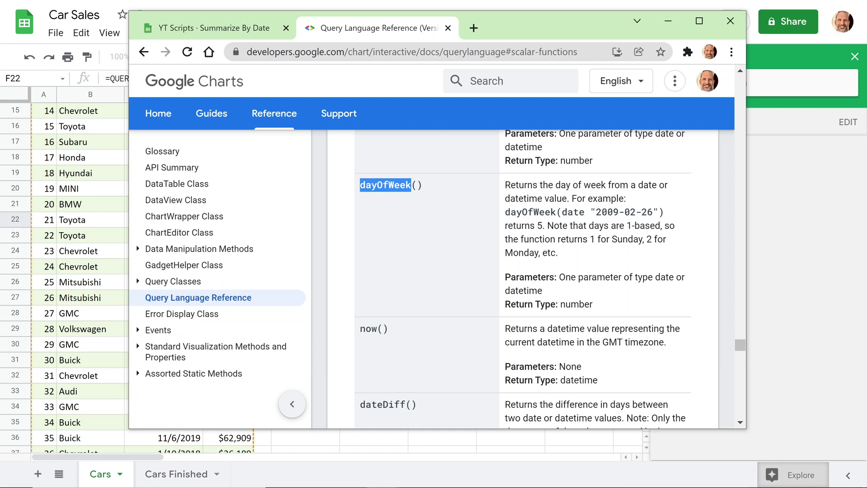
Replace each Month in the F22 QUERY, including the column label, with dayOfWeek
click(291, 2)
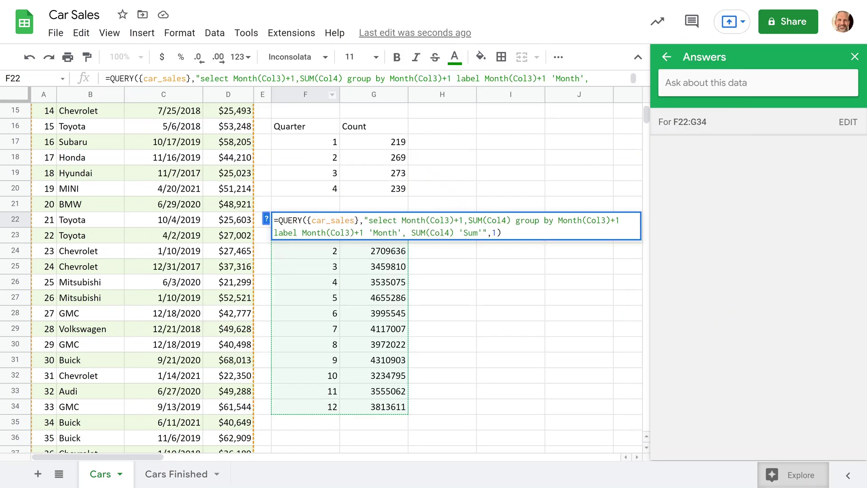
drag(401, 220, 426, 220)
text(dayOfWeek)
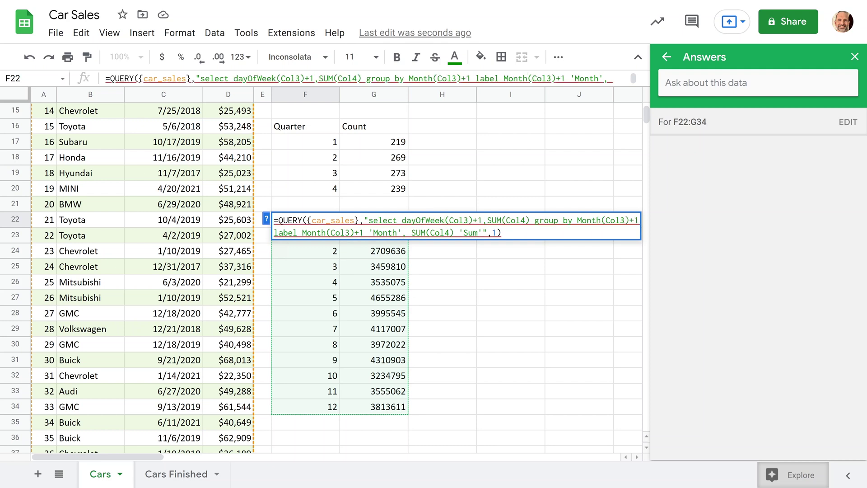
double_click(576, 220)
text(dayOfWeek)
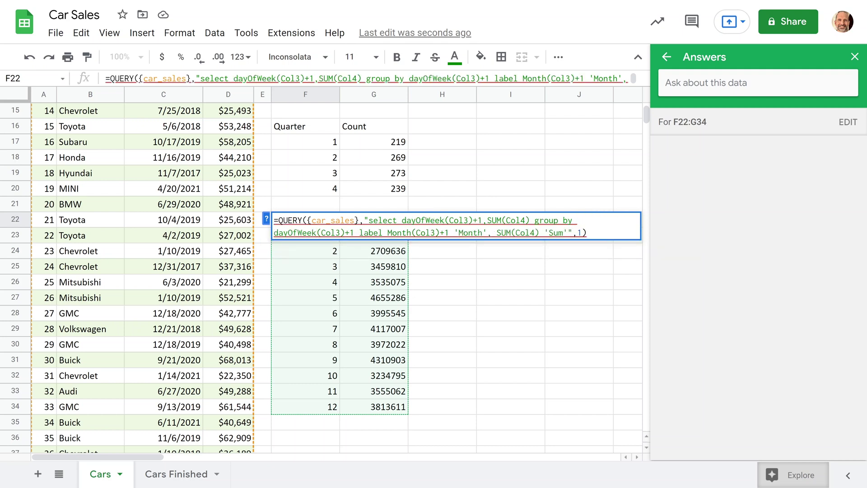
double_click(398, 233)
text(dayOfWeek)
drag(478, 232, 501, 233)
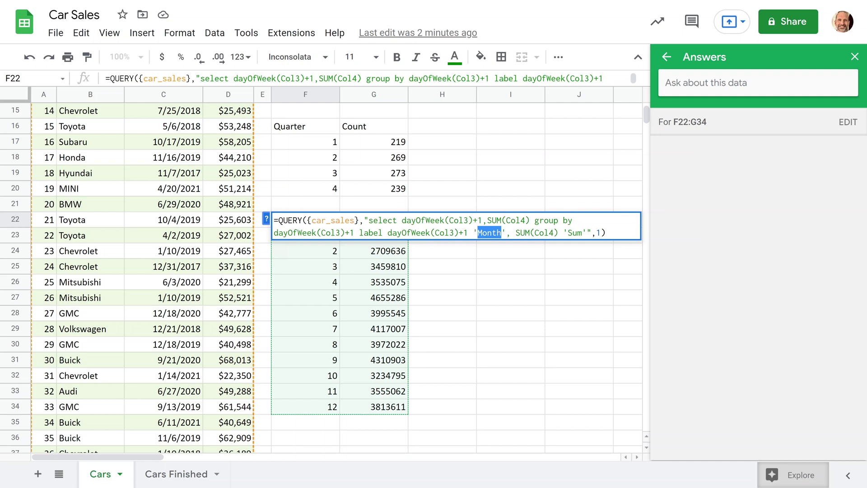
text(dayOfWeek)
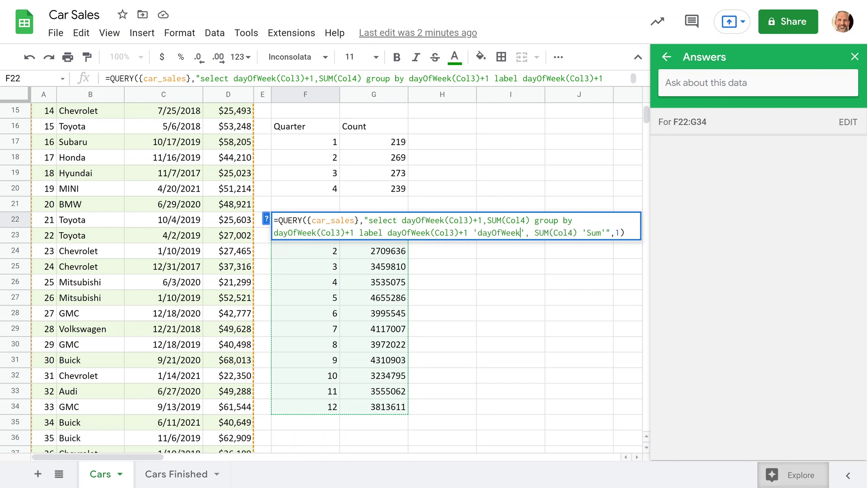
Remove the +1 additions from the dayOfWeek expressions and commit the formula
click(473, 220)
key(Delete)
key(Delete)
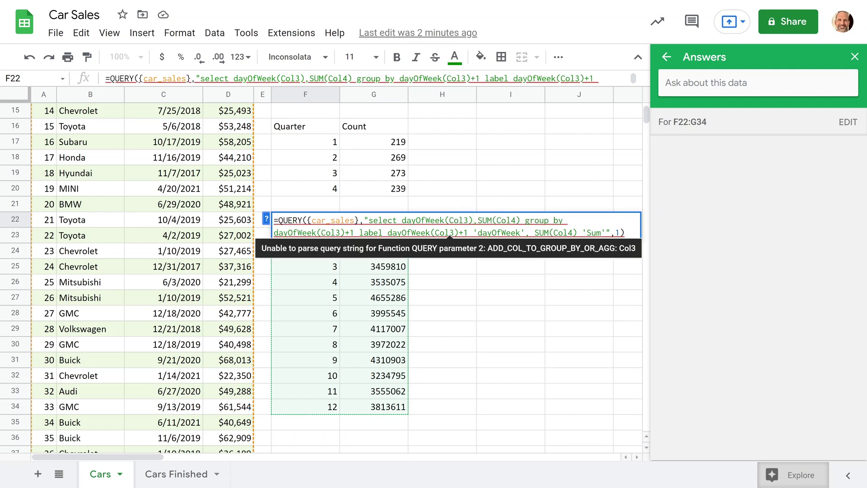
click(346, 233)
key(Delete)
key(Delete)
click(352, 233)
key(Delete)
key(Delete)
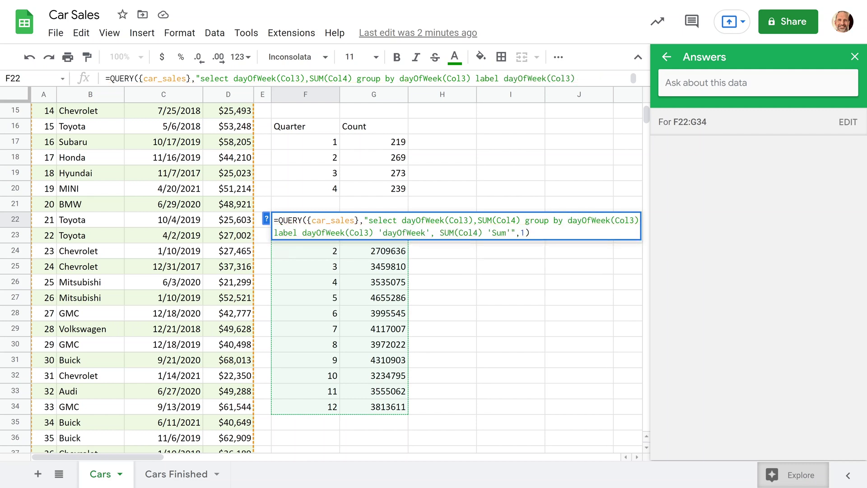
key(Return)
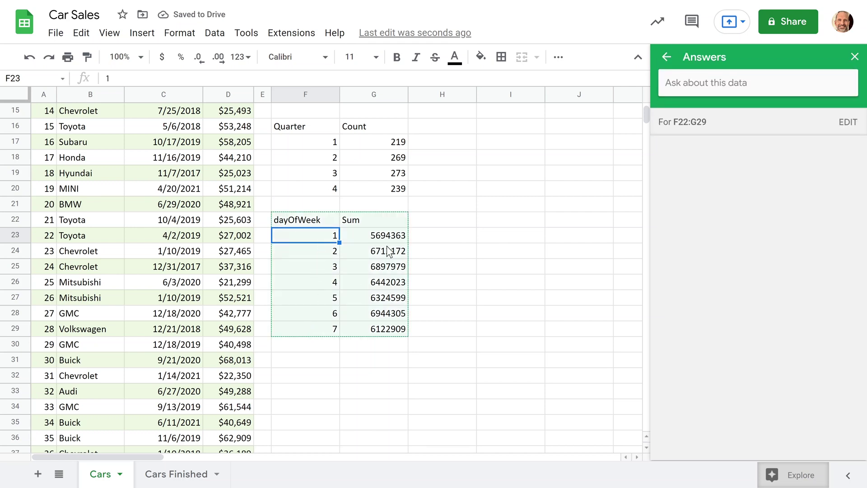
drag(389, 236, 389, 333)
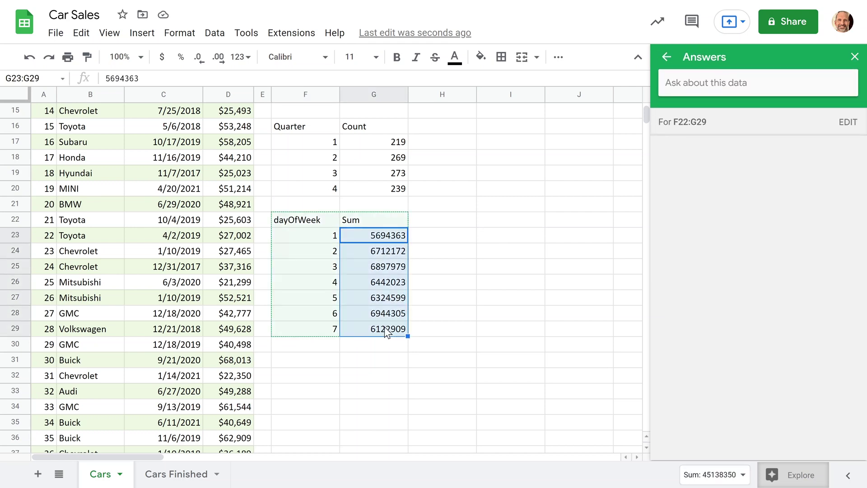
click(357, 254)
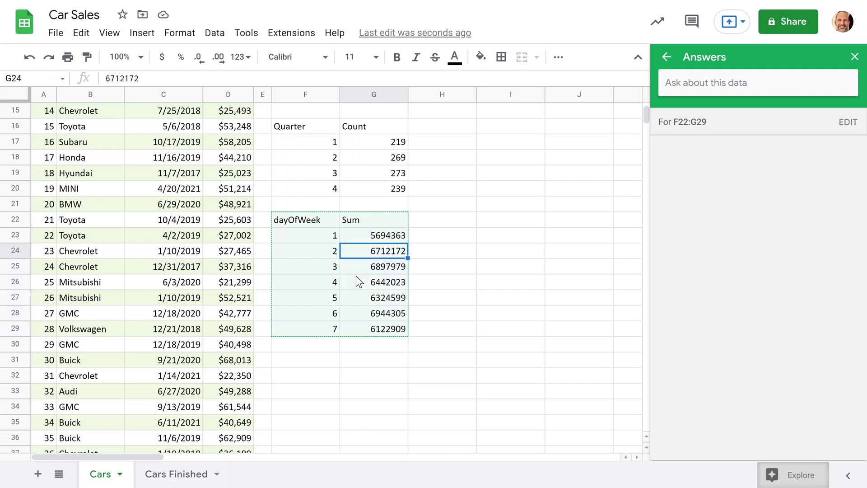
click(357, 280)
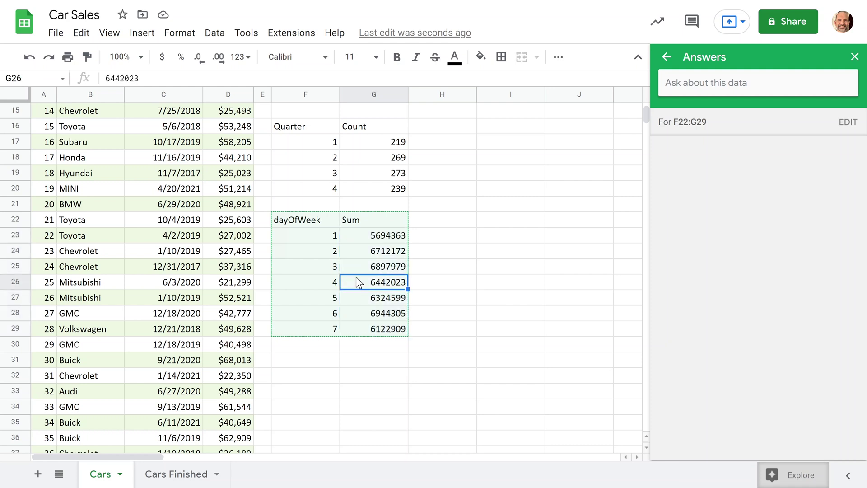